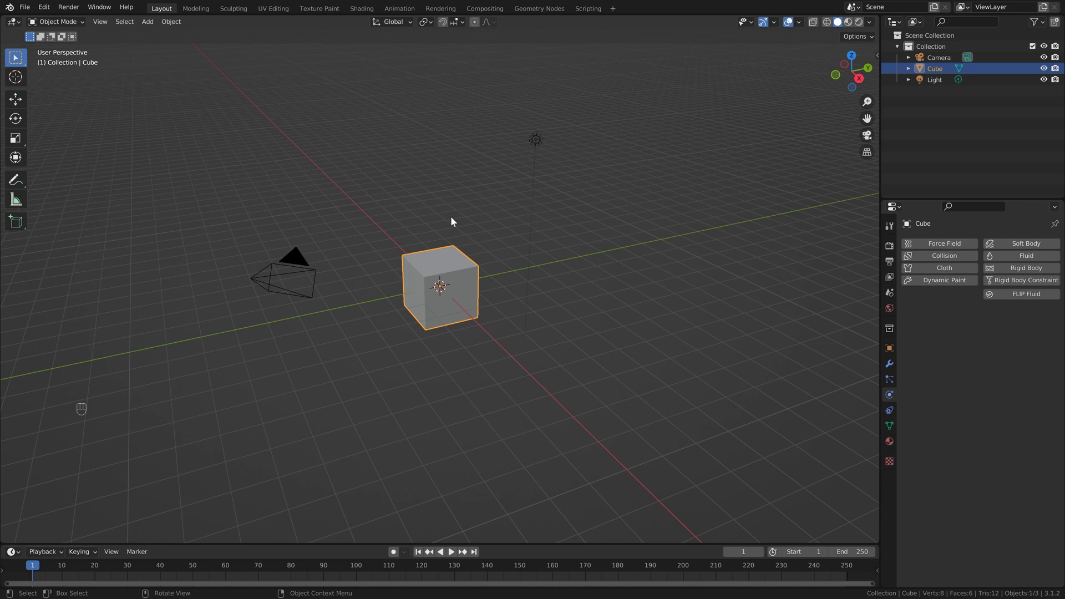
Step: Install the FLIP Fluids add-on from the file FLIP_Fluids_addon_1.4.0_stable_(07_jun_2022).zip in the preferences
middle_drag(451, 219, 407, 258)
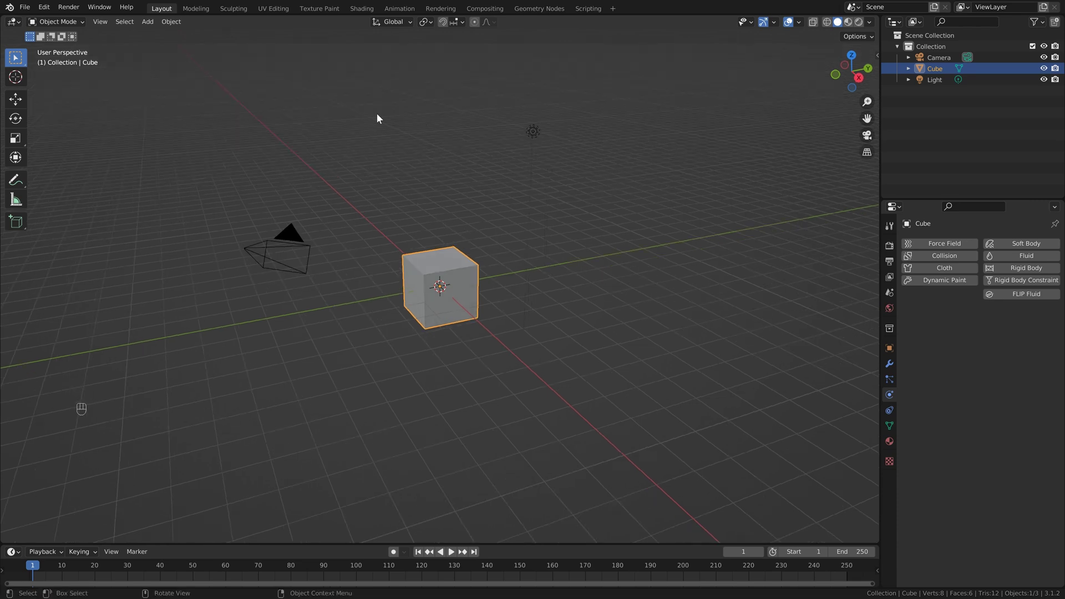
click(44, 7)
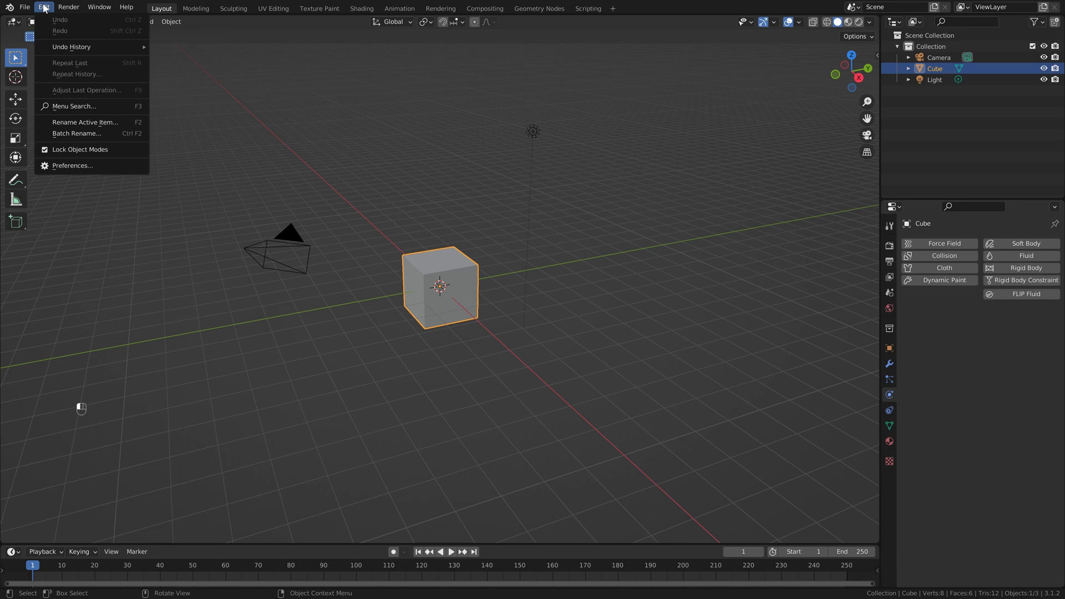
click(83, 166)
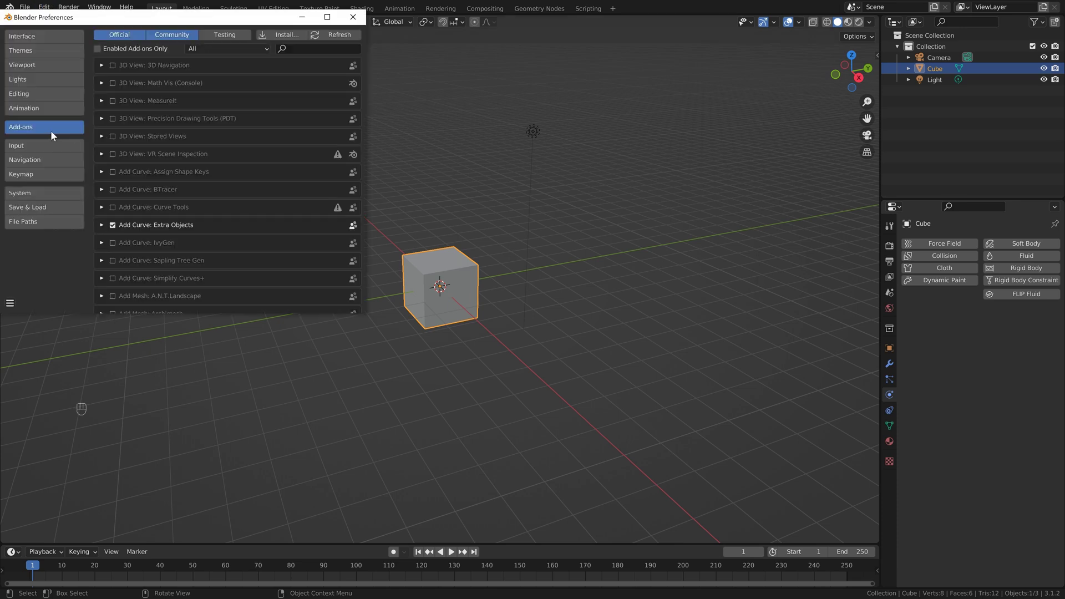
click(296, 35)
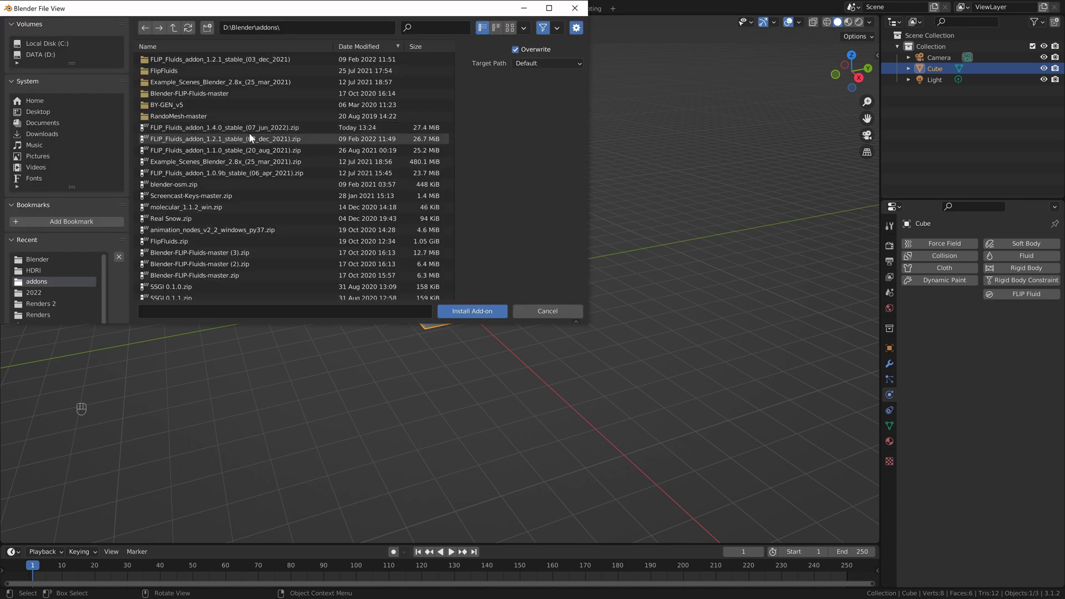
click(186, 128)
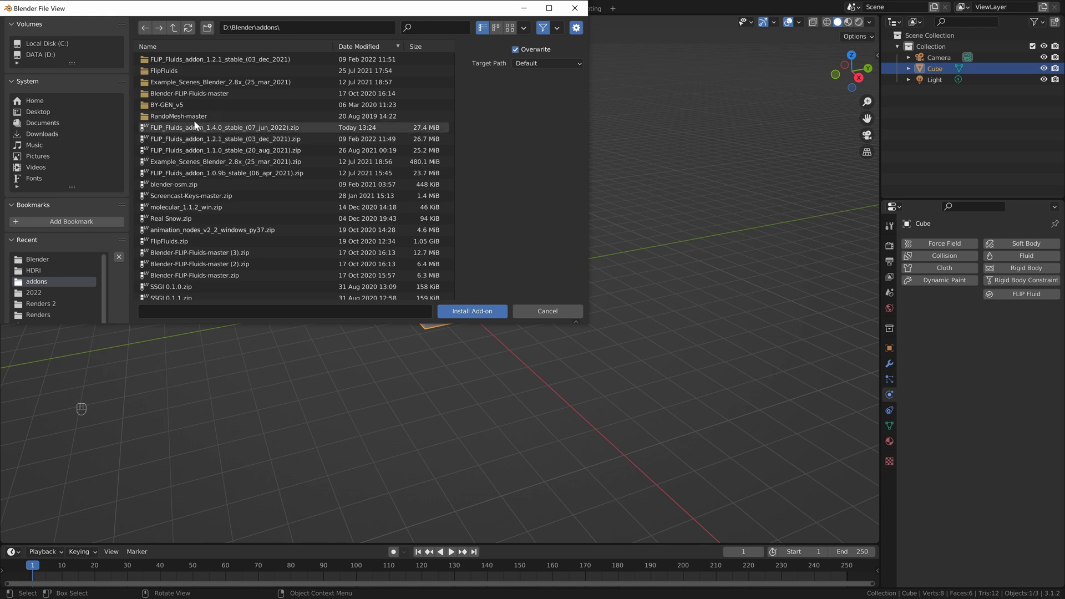
click(473, 311)
Step: Filter the add-ons by "fli" and enable Animation: FLIP Fluids 1.4.0
key(ctrl+f)
text(fli)
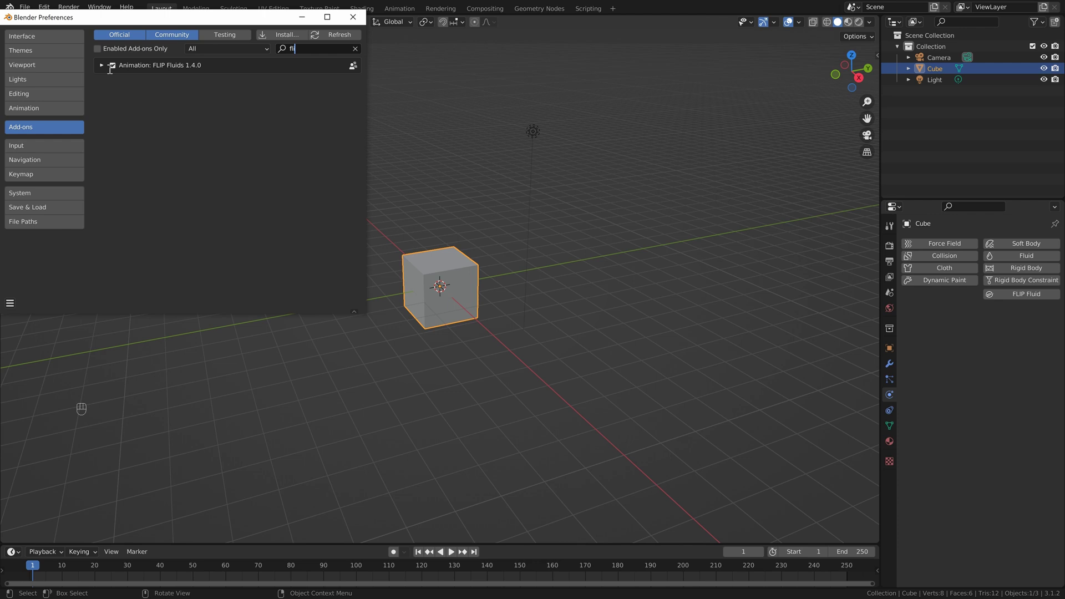
click(112, 66)
click(113, 66)
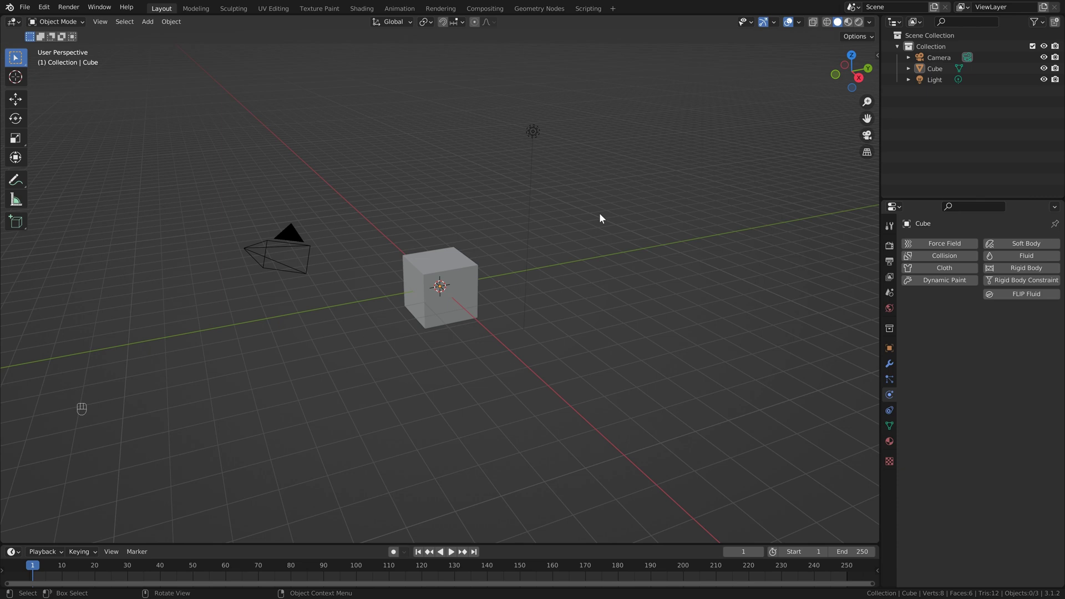
Step: Delete all default objects from the scene and add a mesh cylinder at the origin
key(a)
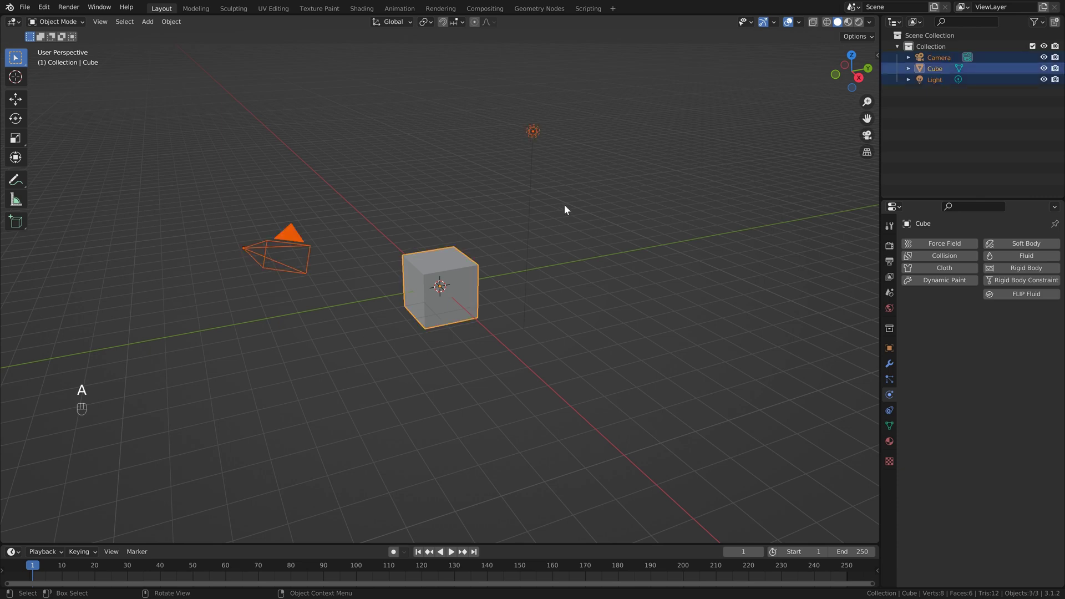
key(Delete)
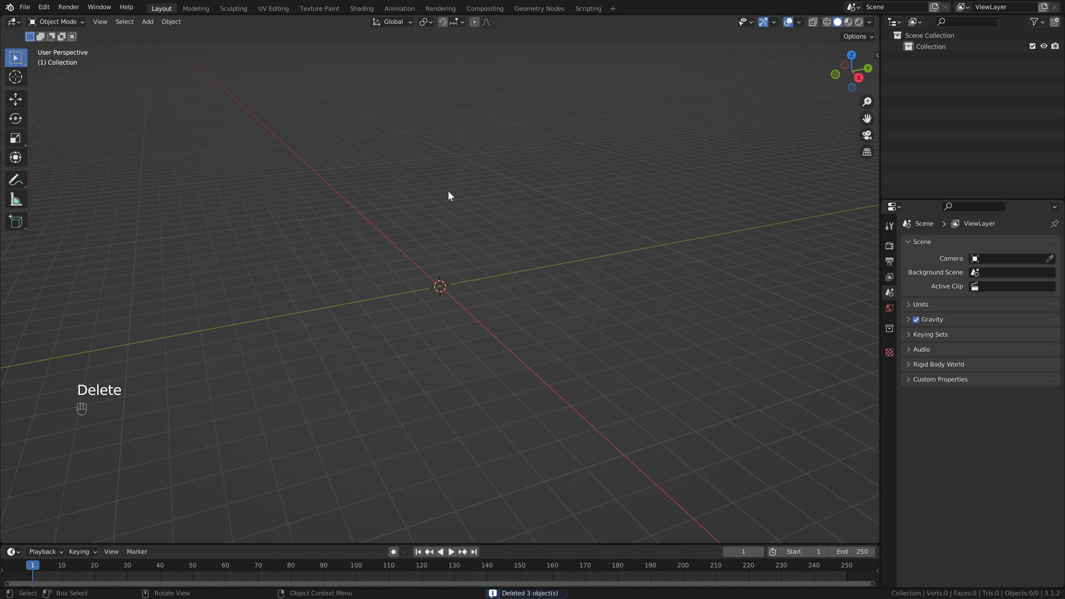
key(shift+a)
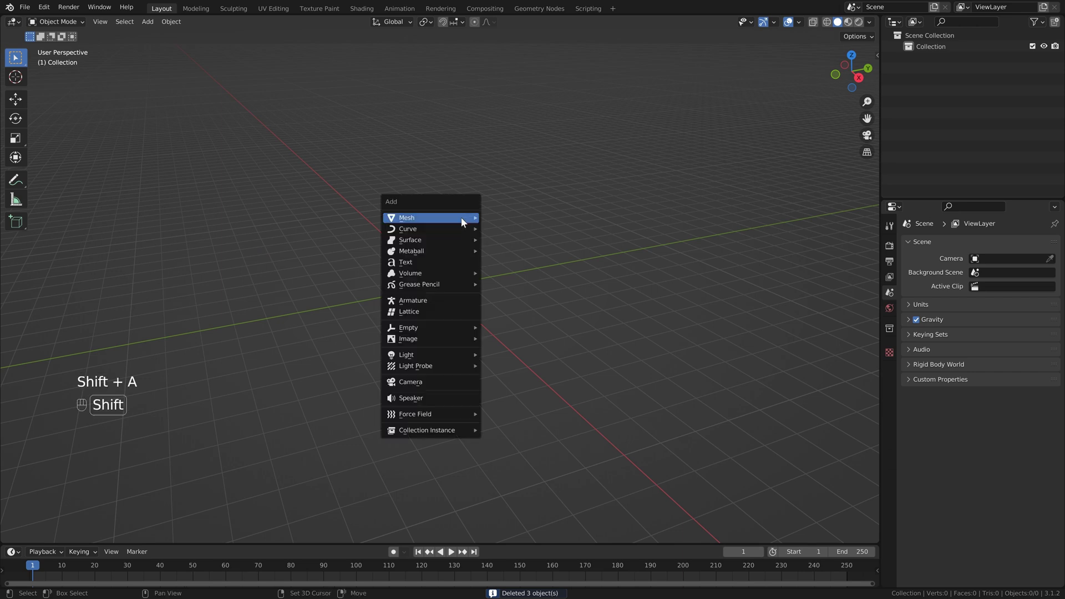
mouse_move(461, 218)
click(523, 271)
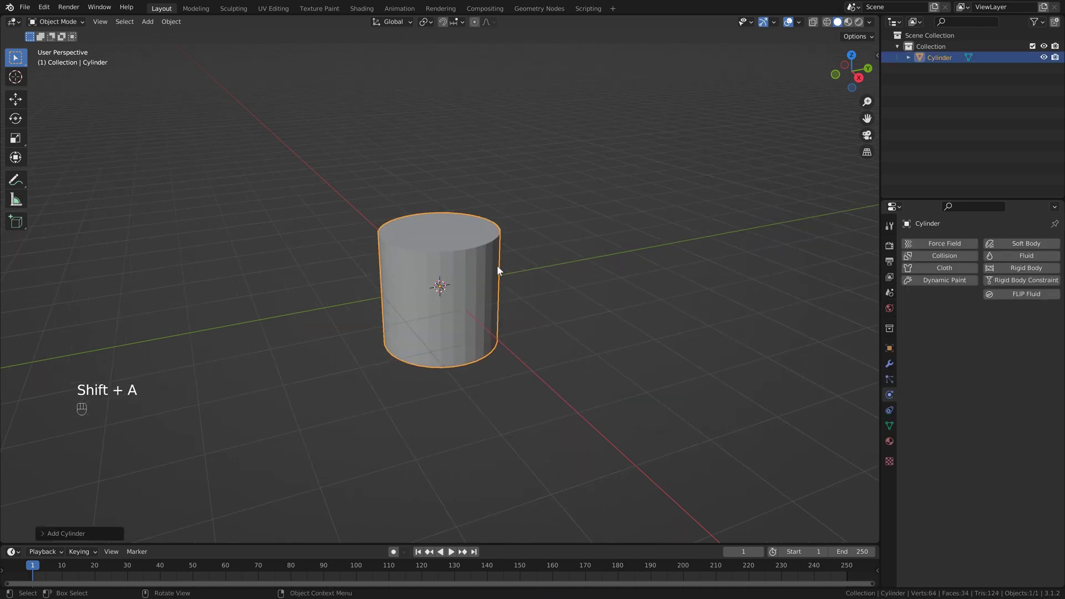
Step: In Edit Mode, inset the cylinder's top face four times to form concentric rings down to a small centre face
key(Tab)
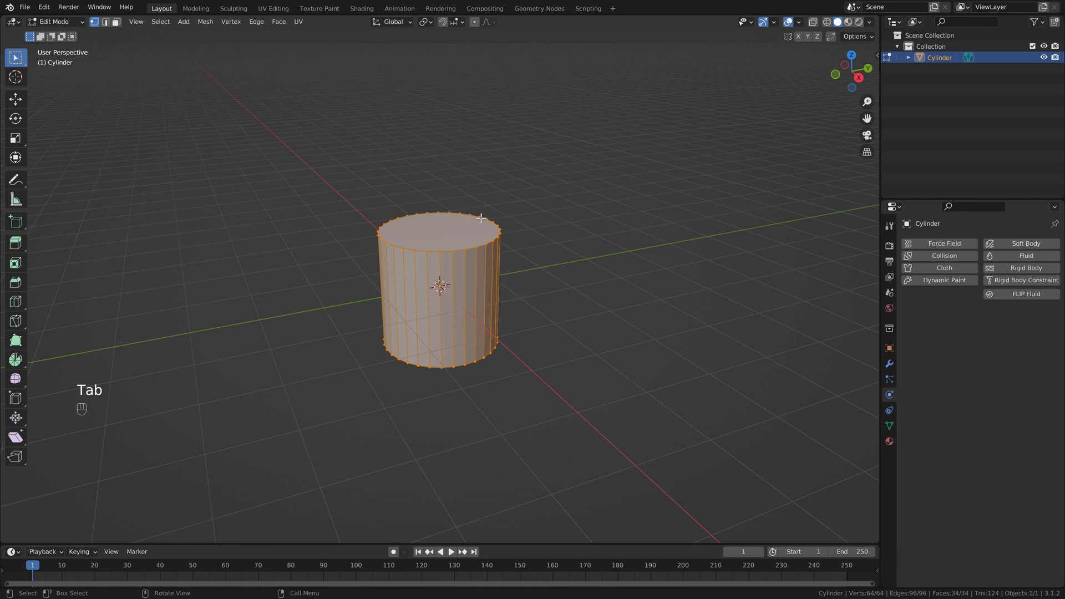
alt+click(483, 218)
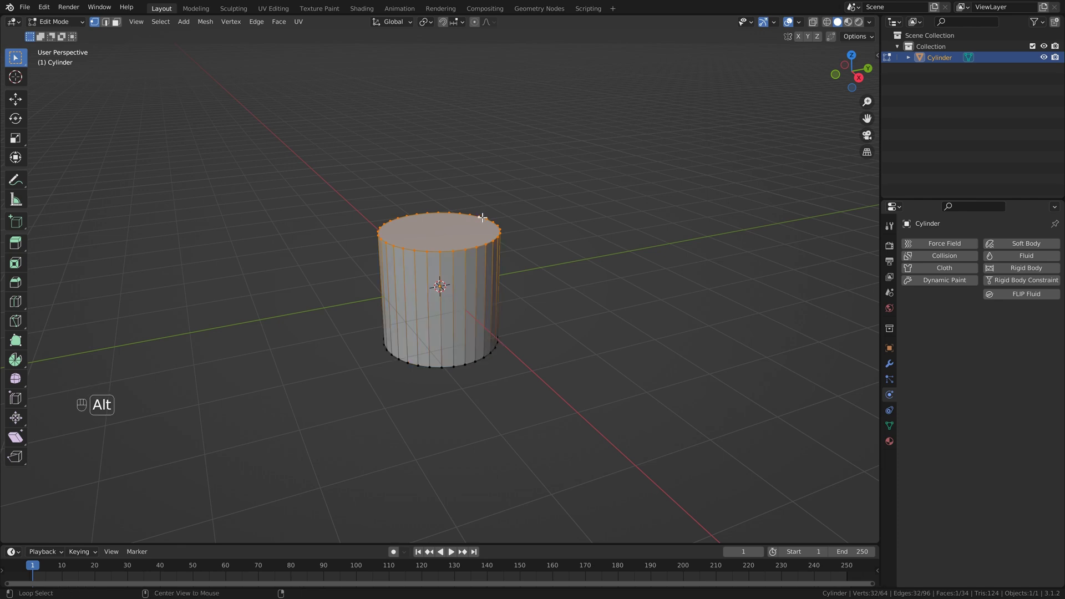
alt+click(473, 214)
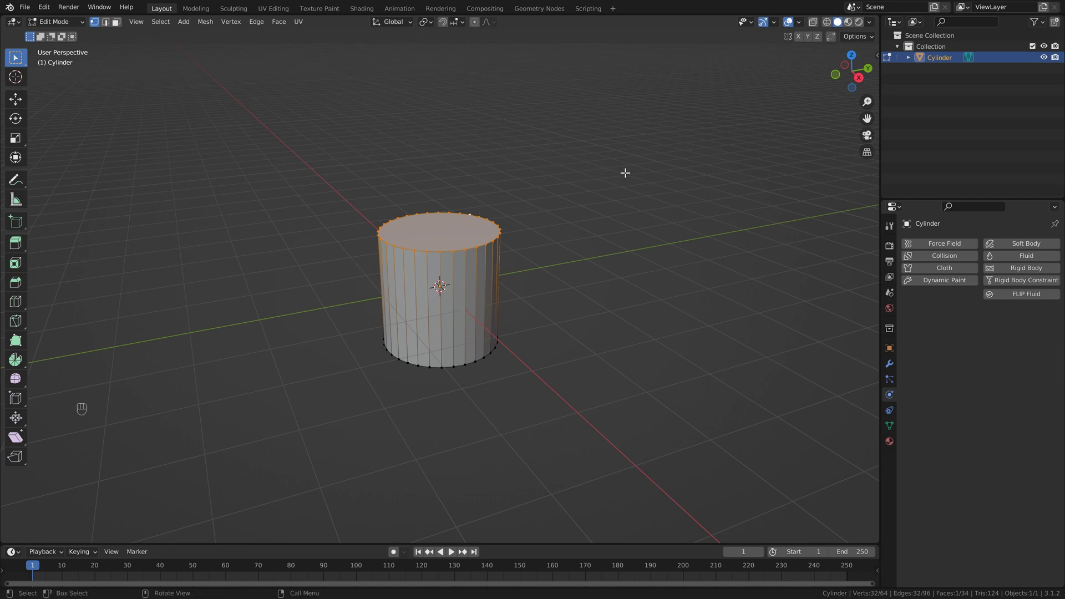
key(i)
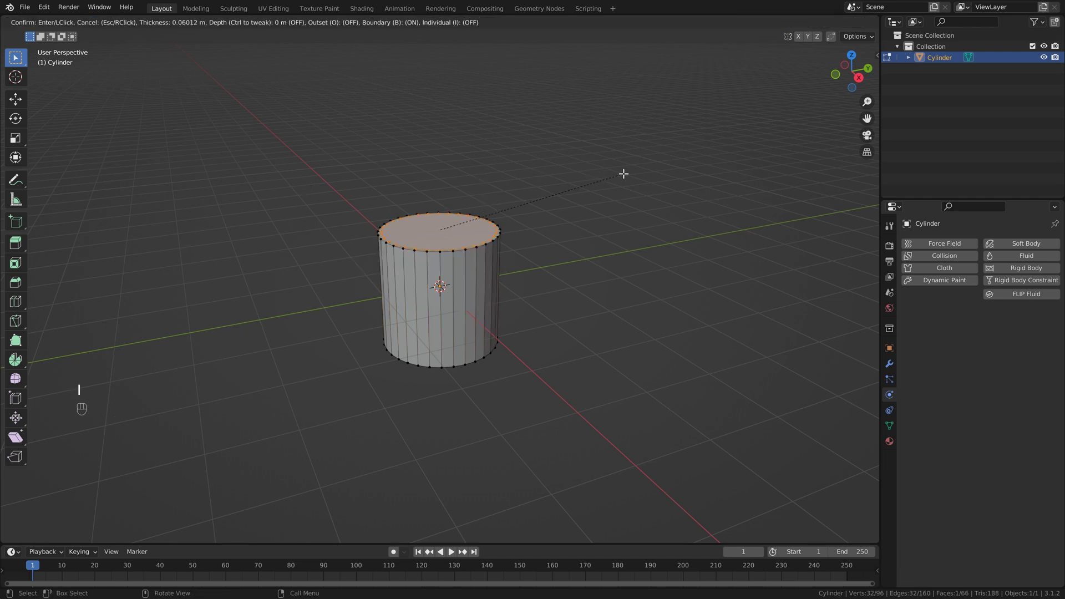
click(621, 174)
key(i)
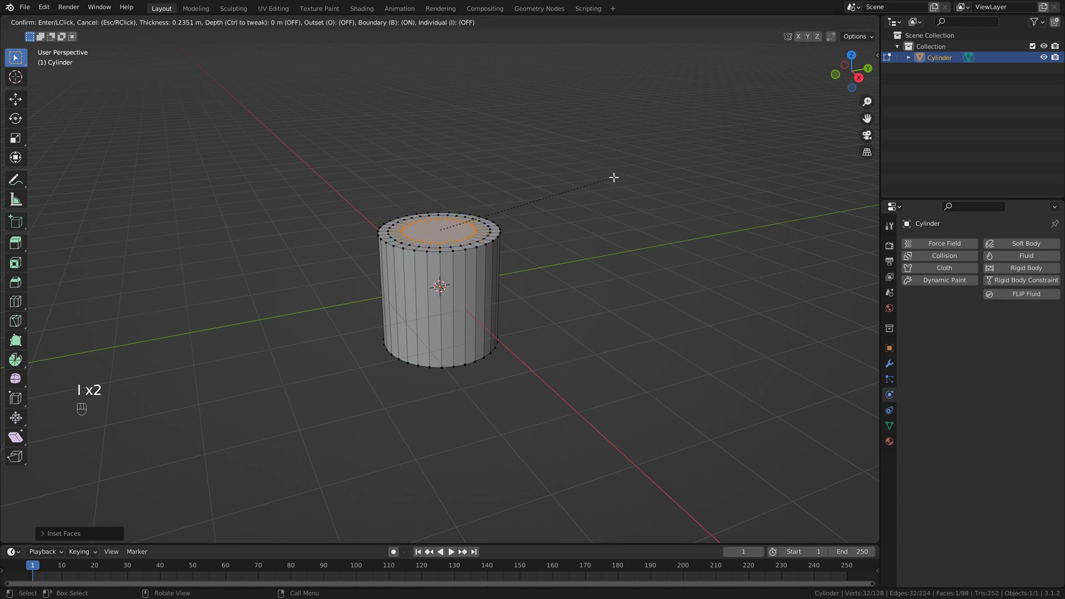
click(613, 177)
key(i)
click(607, 180)
key(i)
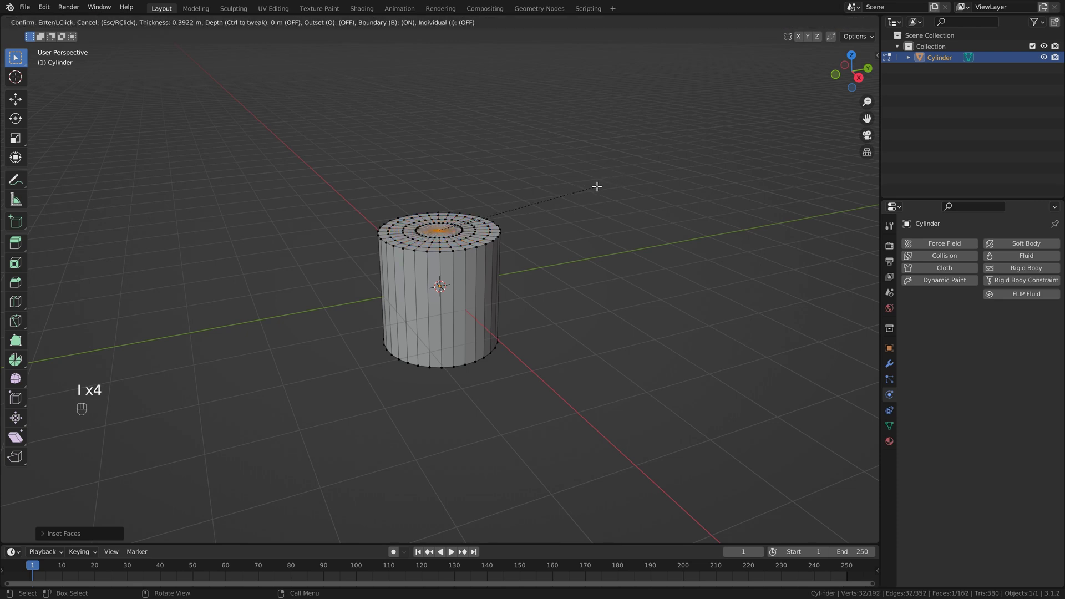
click(488, 255)
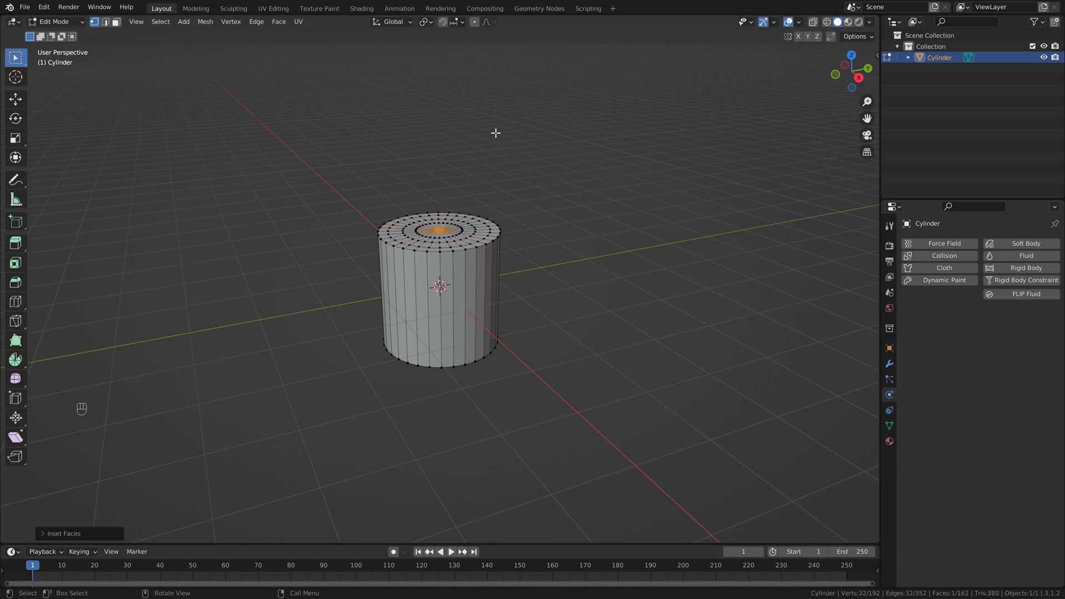
Step: Lower the top's centre face about 0.41 m along Z with proportional editing at size 1.1 m to hollow out a bowl
click(474, 24)
key(g)
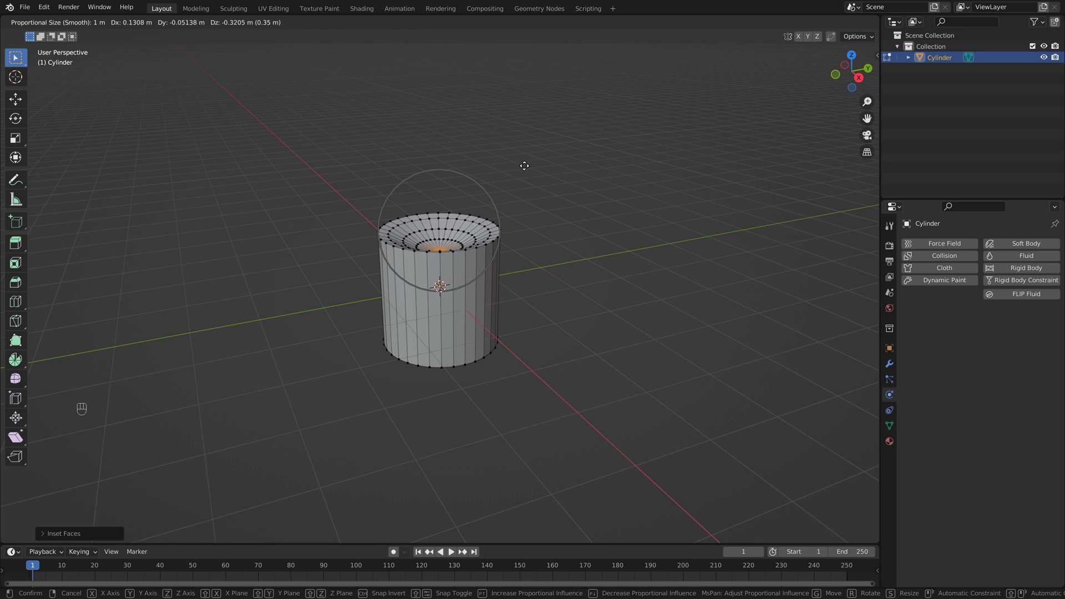
scroll(525, 164, up, 2)
scroll(524, 166, down, 3)
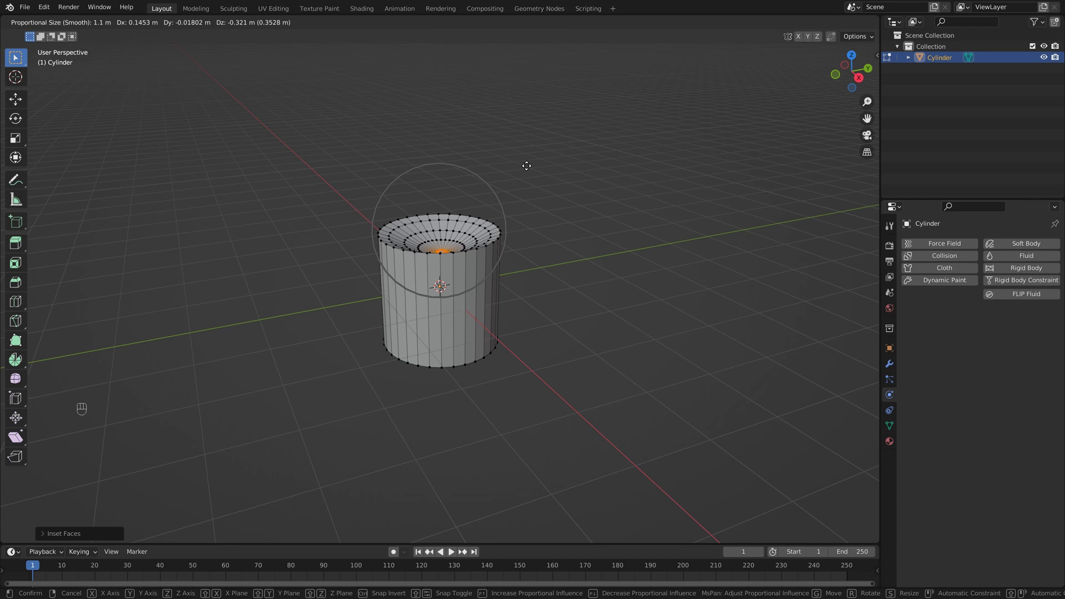
key(z)
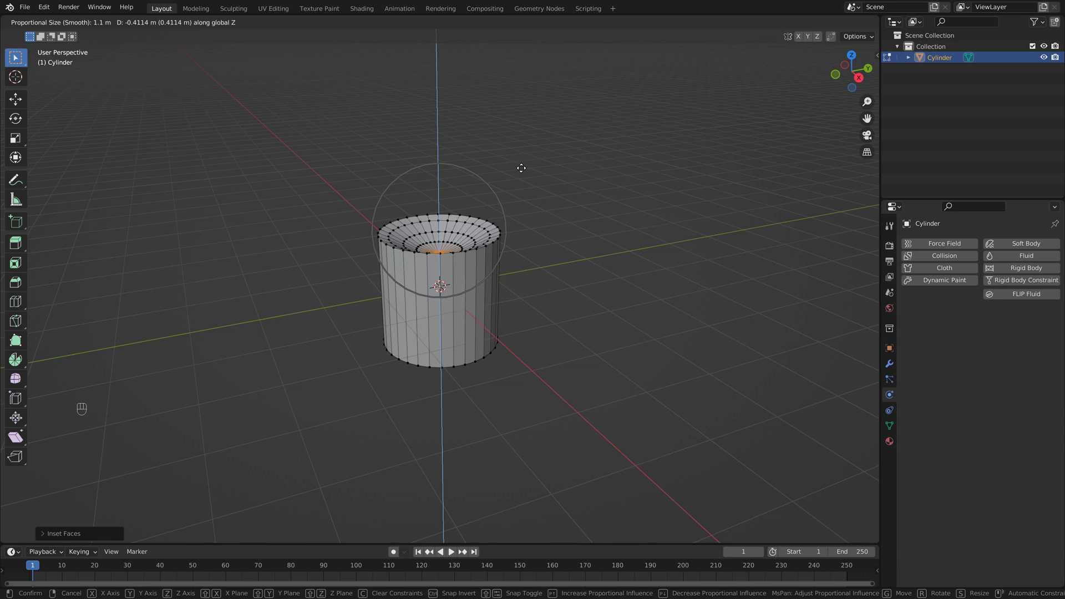
click(522, 168)
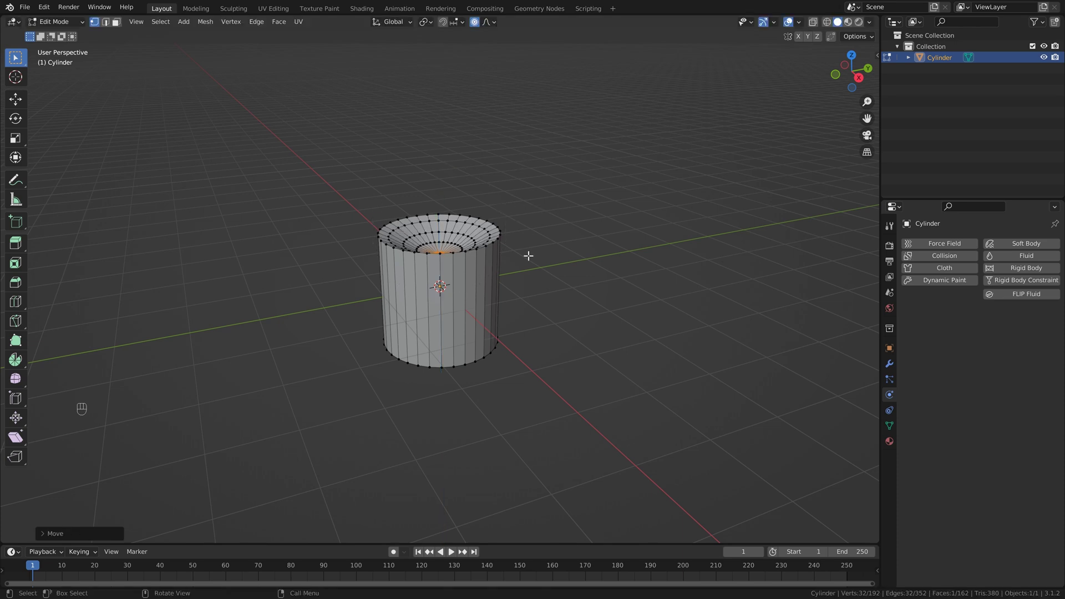
Step: Add two supporting loop cuts around the cylinder's side, one close to the upper rim and one close to the base
key(ctrl+r)
click(478, 272)
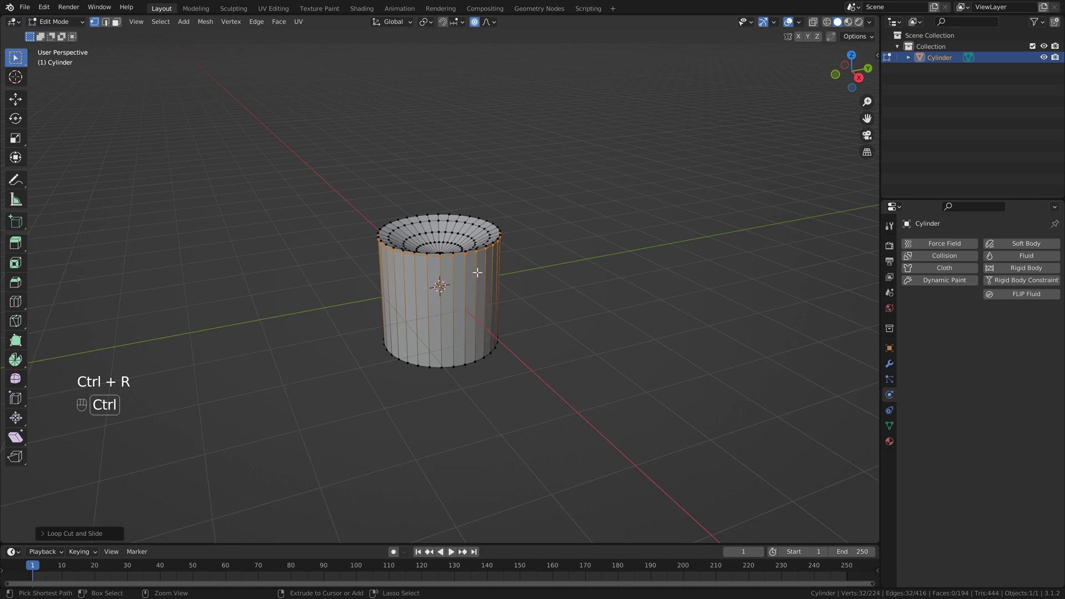
key(ctrl+r)
click(482, 303)
click(484, 327)
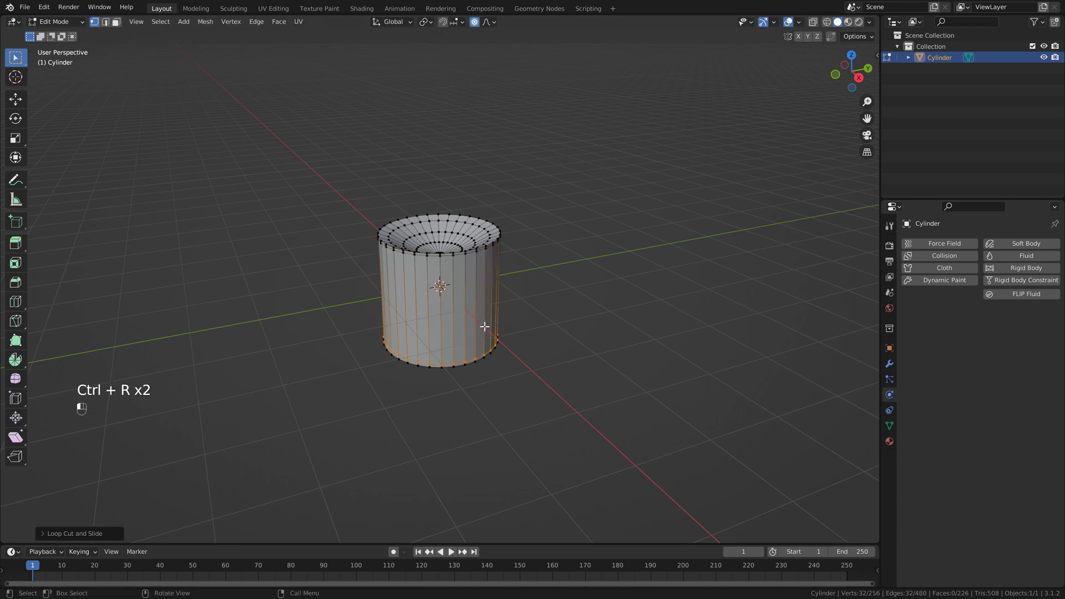
Step: Inset the cylinder's underside face three times to form concentric rings
middle_drag(484, 326, 498, 345)
alt+click(498, 345)
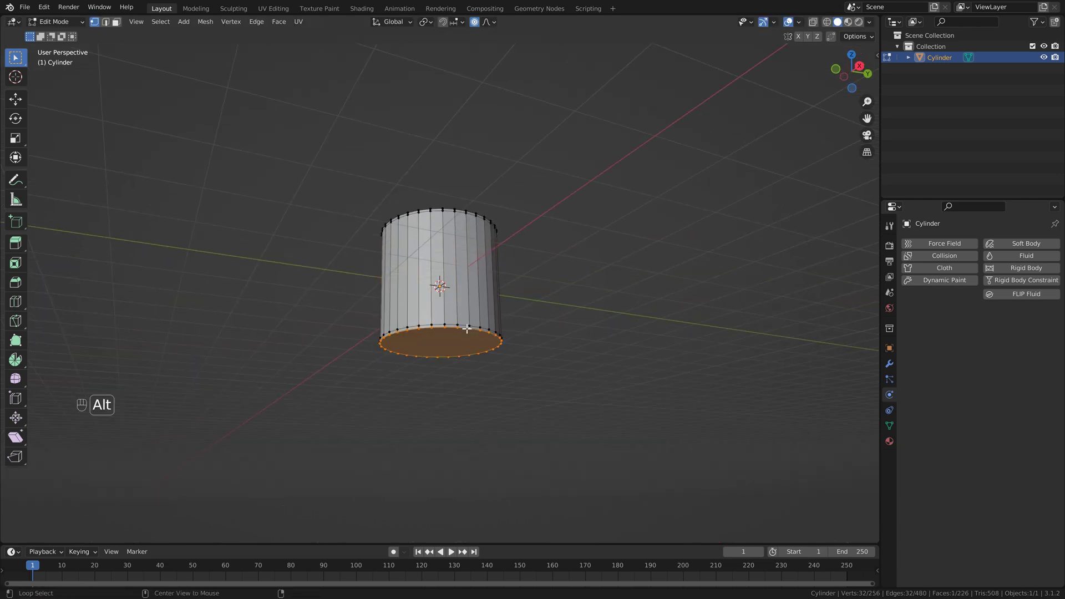
key(i)
click(641, 297)
key(i)
click(629, 302)
key(i)
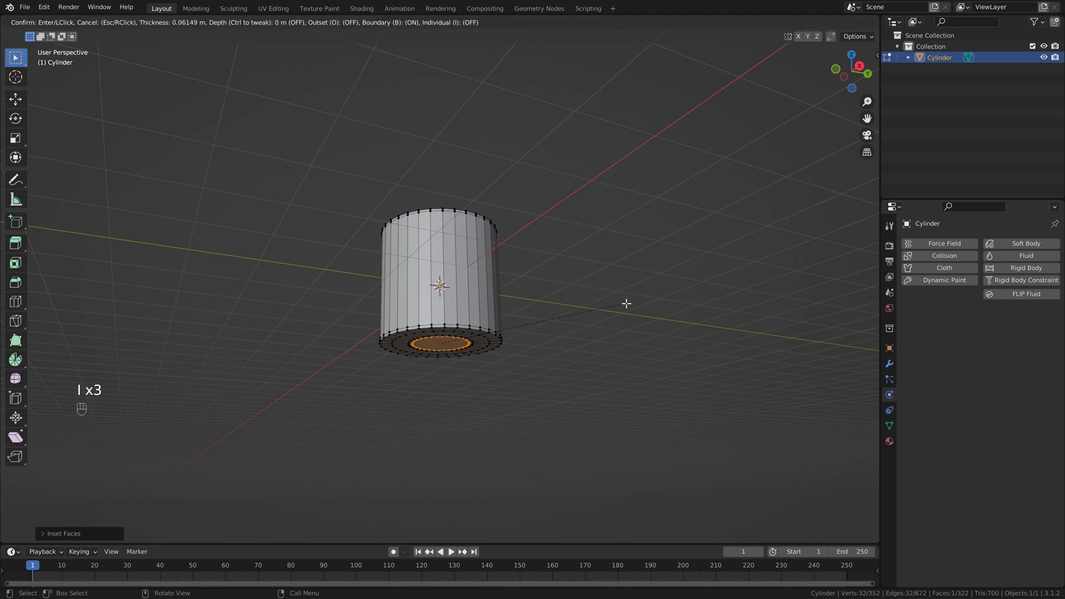
click(621, 305)
Step: Select the cylinder's base geometry and raise it along Z with proportional editing to make the bowl shallower
drag(350, 340, 515, 420)
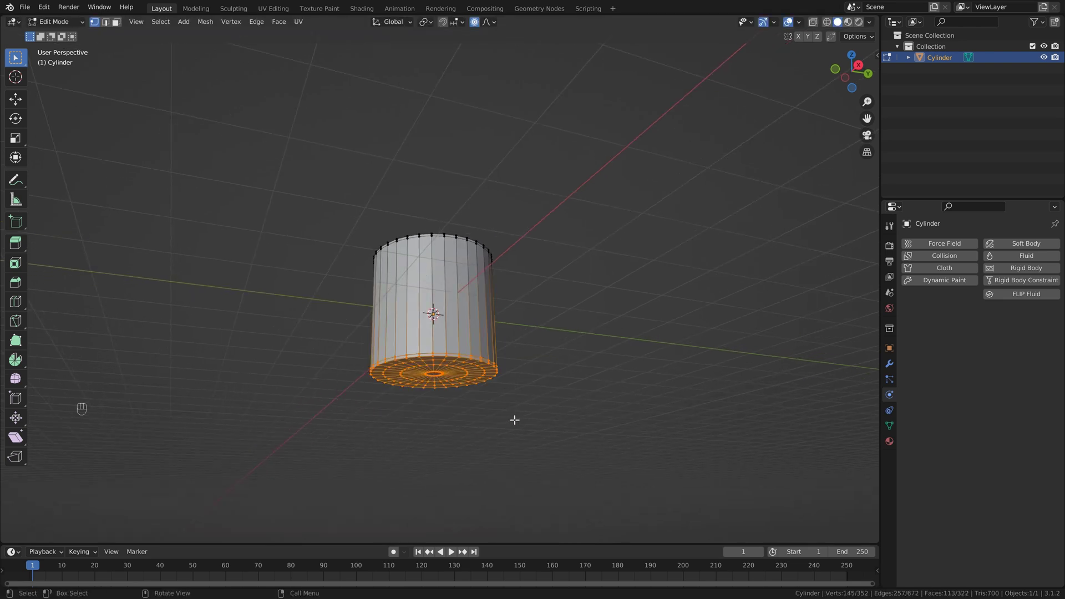
middle_drag(515, 420, 521, 321)
key(g)
key(z)
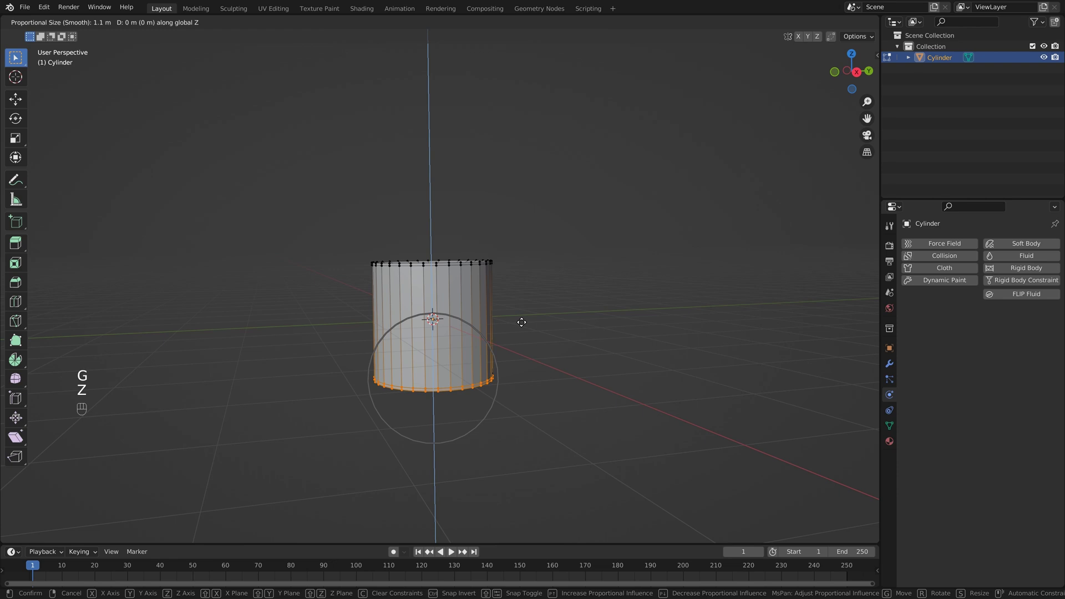
click(529, 260)
middle_drag(528, 260, 542, 278)
Step: Return to Object Mode and apply smooth shading to the bowl
key(Tab)
key(Tab)
key(Tab)
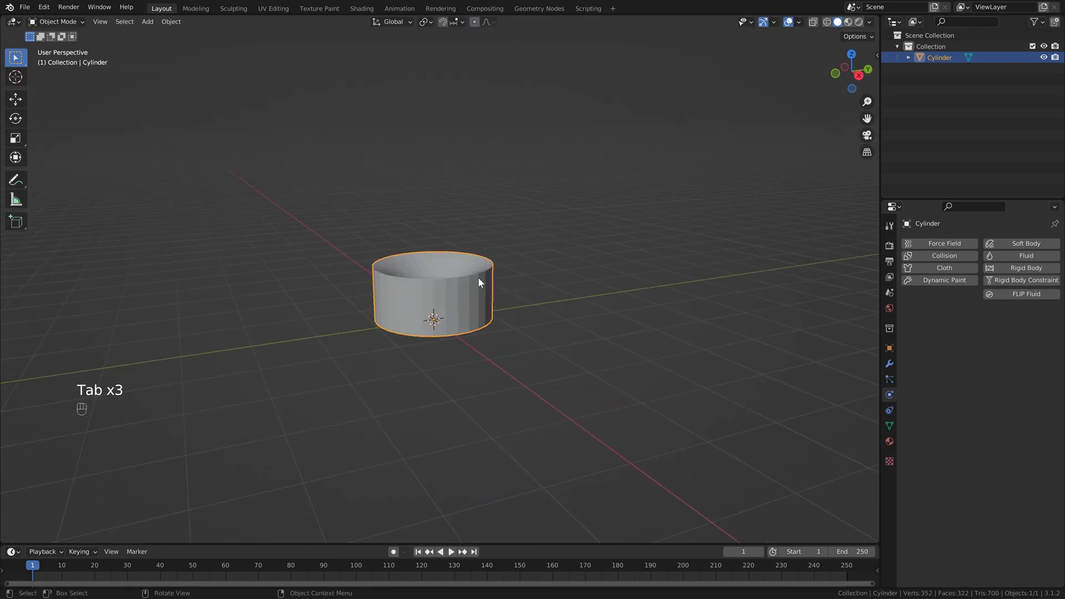
right_click(478, 277)
click(478, 278)
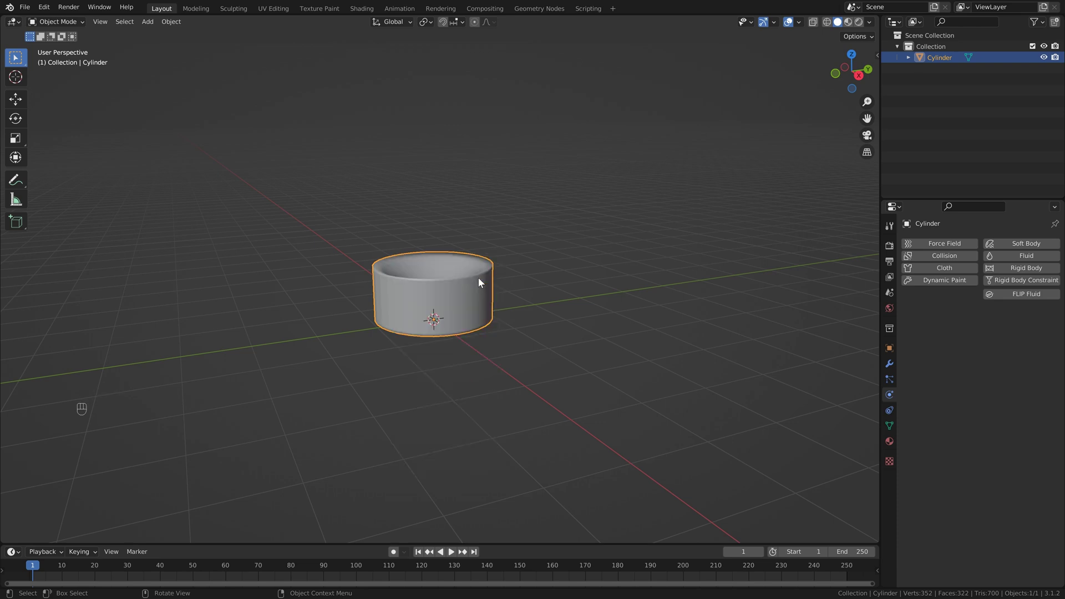
Step: Add a Subdivision Surface modifier to the bowl with the viewport level set to 2
click(890, 363)
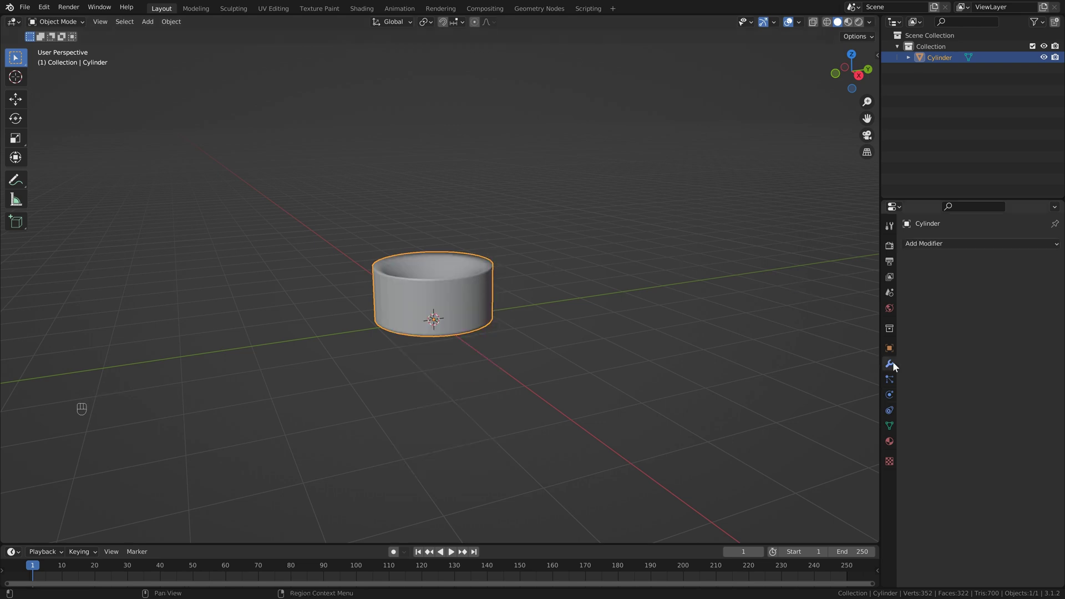
click(957, 244)
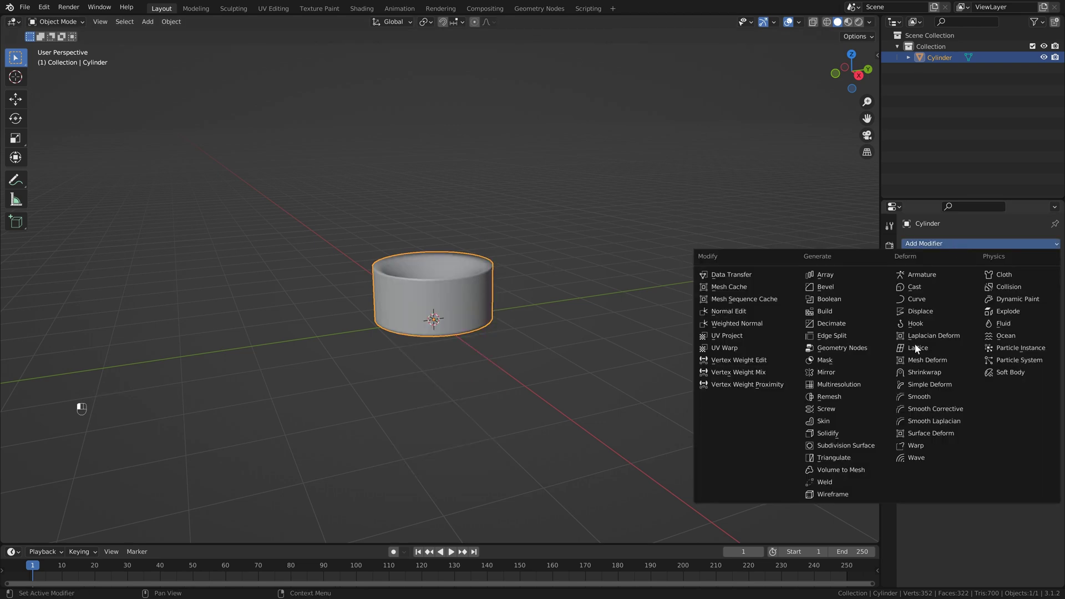
click(873, 447)
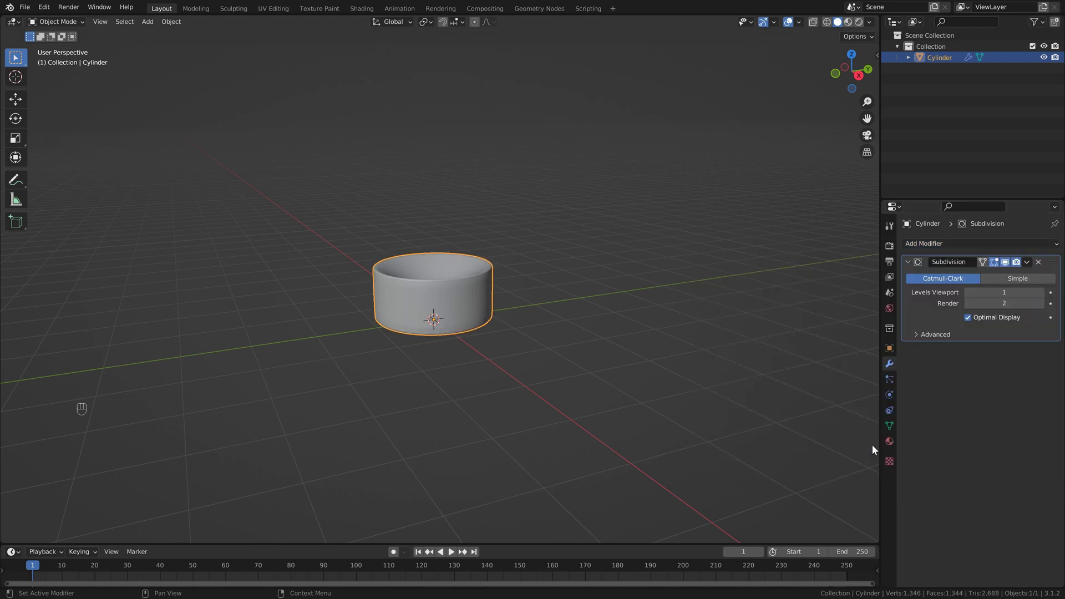
click(1041, 289)
Step: Add an ico sphere and move it straight up along Z until it floats well above the bowl
middle_drag(507, 227, 526, 225)
key(shift+a)
mouse_move(526, 225)
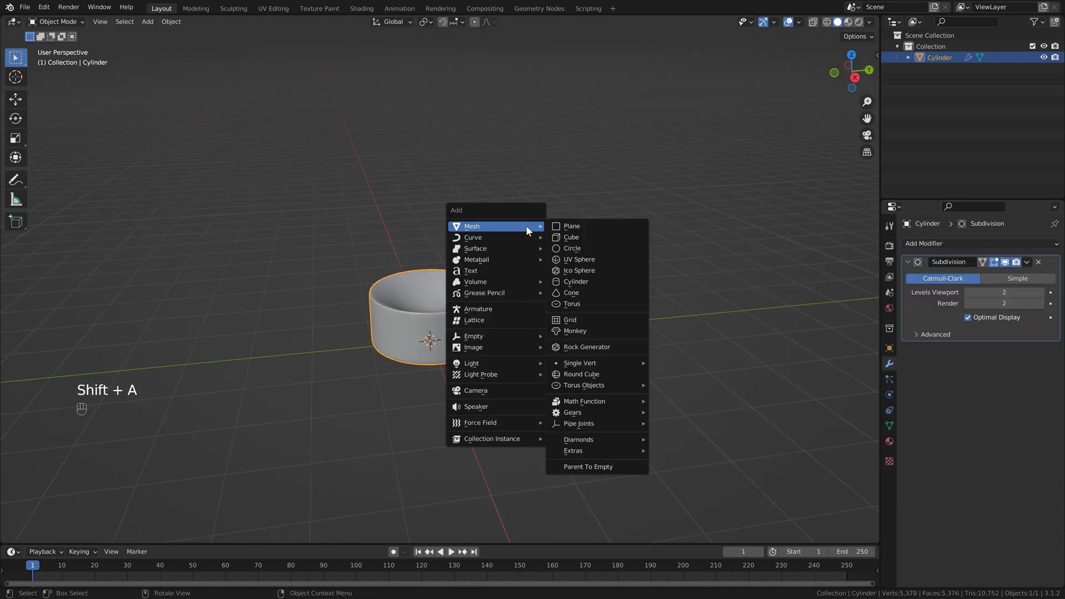
click(568, 269)
key(g)
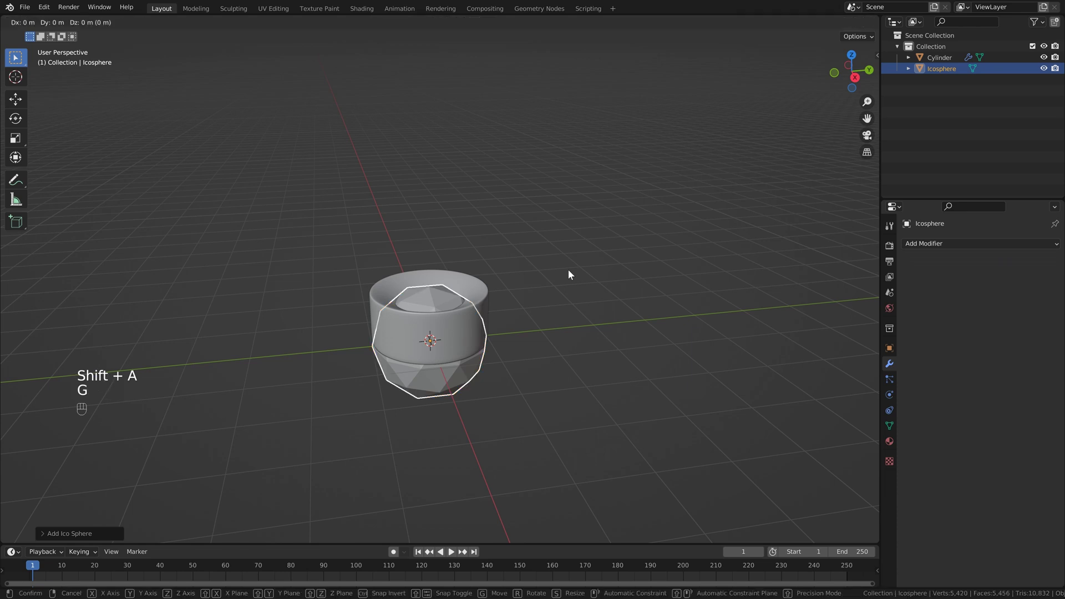
key(z)
click(601, 98)
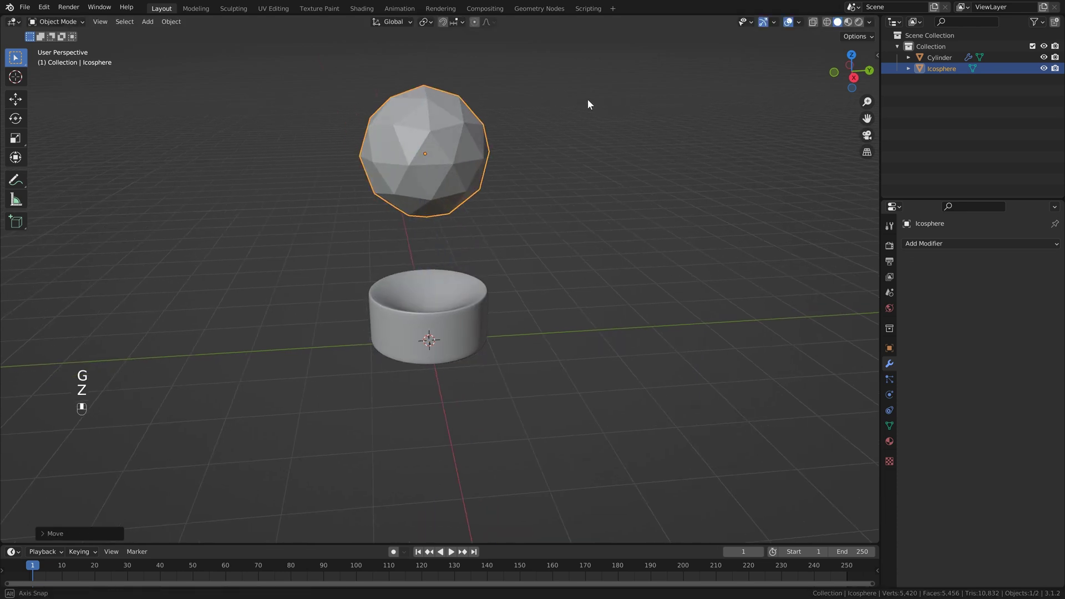
Step: Scale the ico sphere down to about 0.22 and shift it along Y to one side of the bowl's centre
key(s)
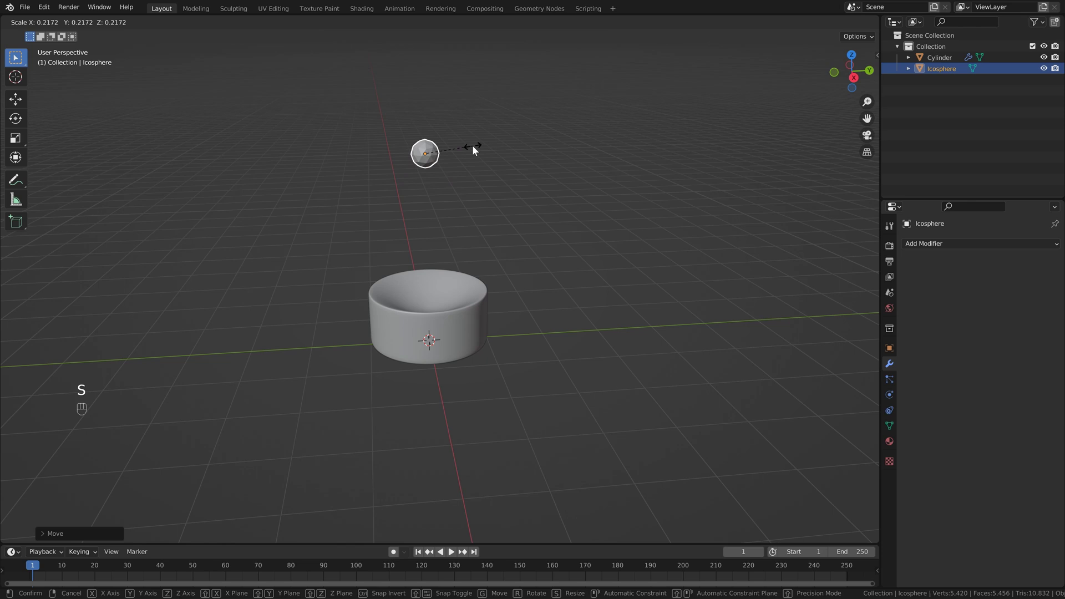
click(472, 145)
key(g)
key(y)
click(434, 146)
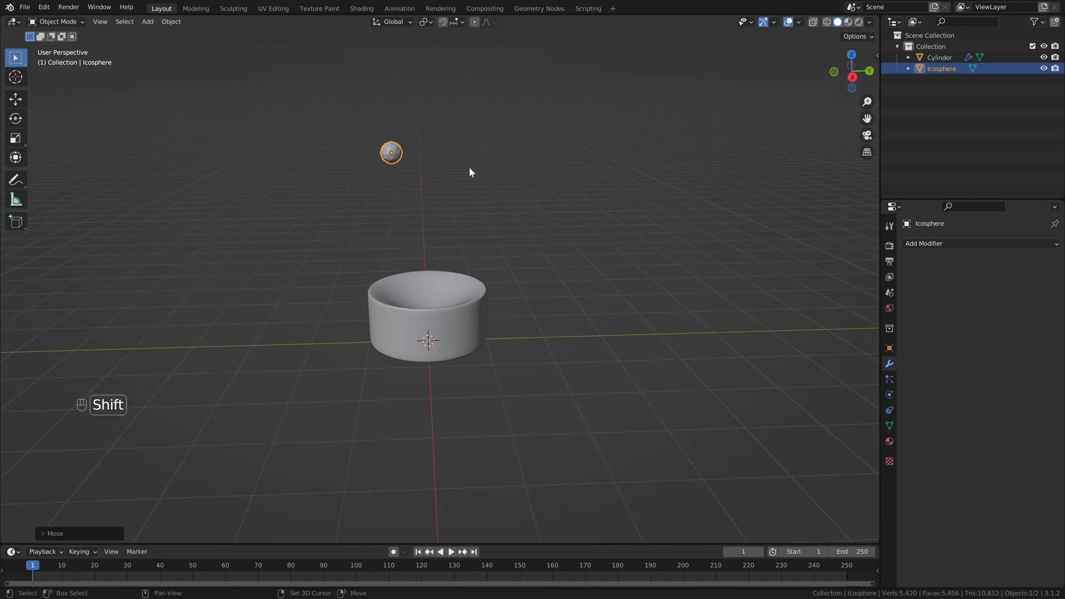
Step: Duplicate the small ico sphere and place the copy about 1 m away along Y, on the bowl's other side
key(shift+d)
key(y)
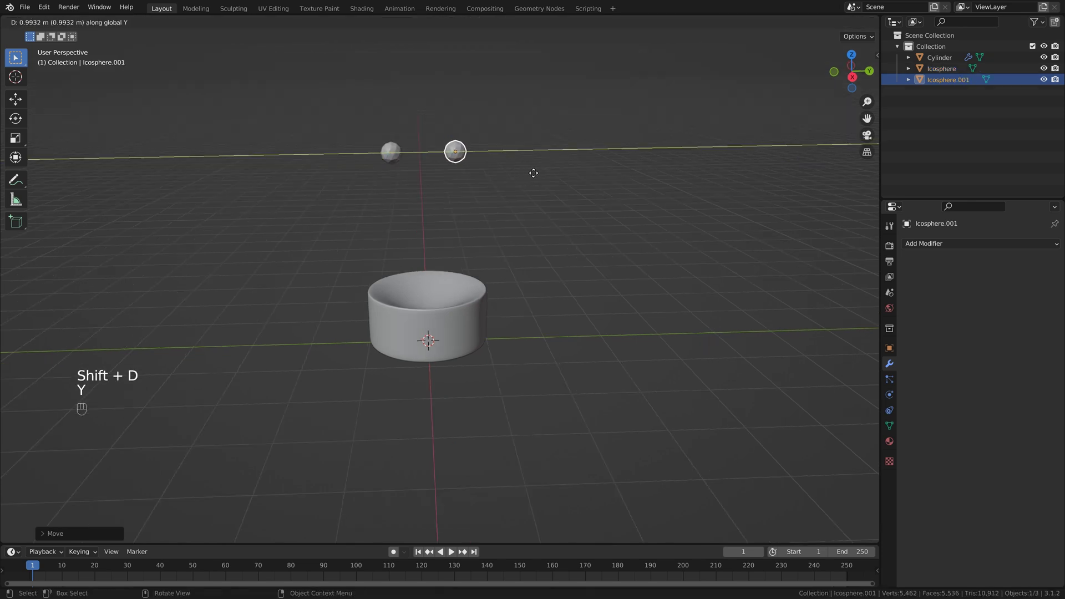
click(532, 177)
middle_drag(532, 181, 511, 178)
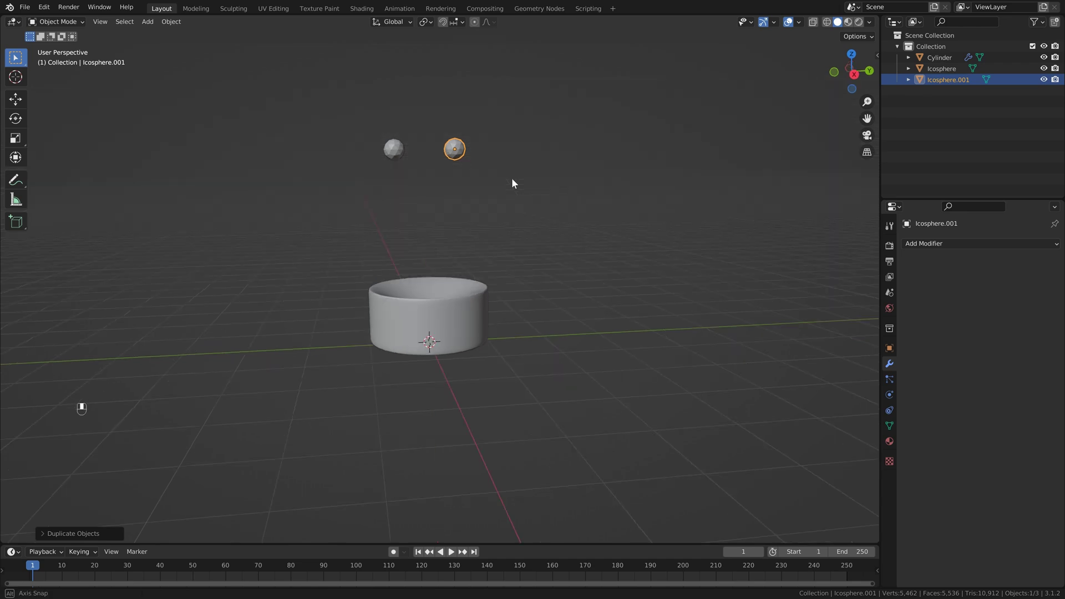
Step: Select both ico spheres and lower them together along Z, closer to the bowl
shift+click(393, 148)
key(g)
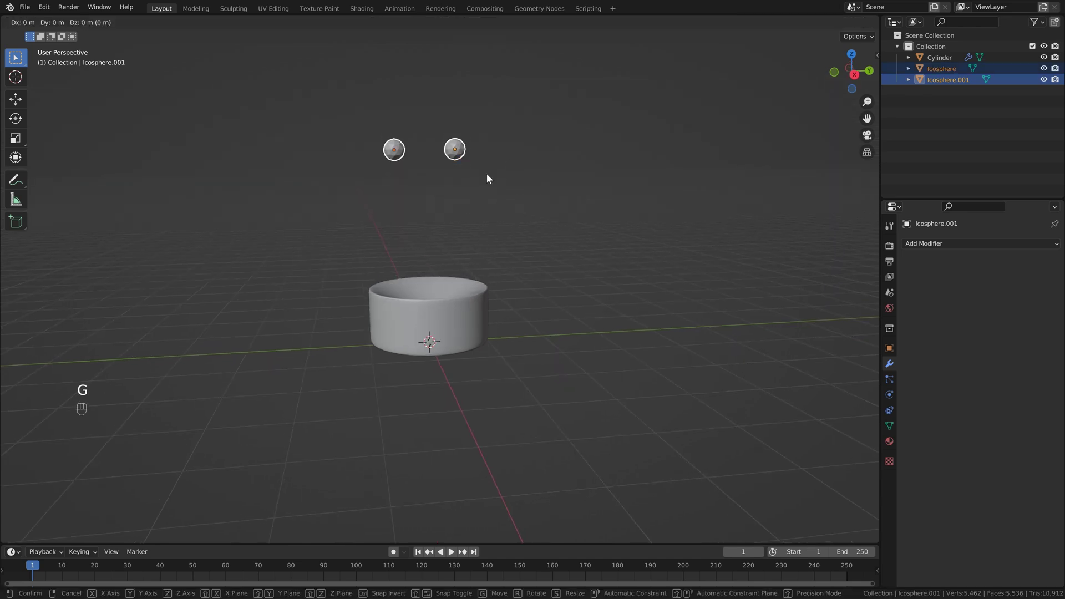
key(z)
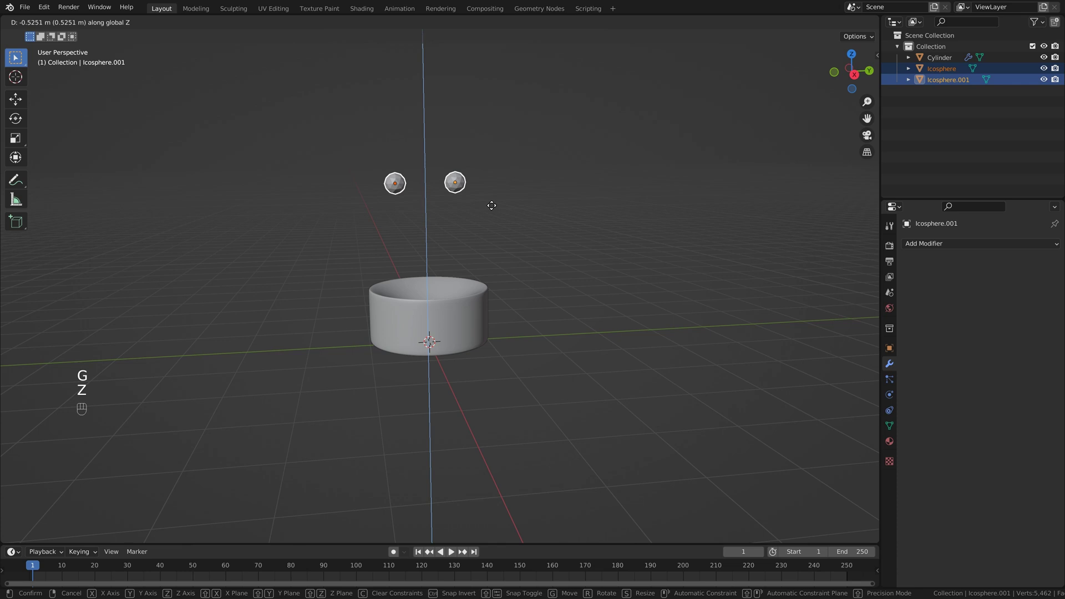
click(493, 215)
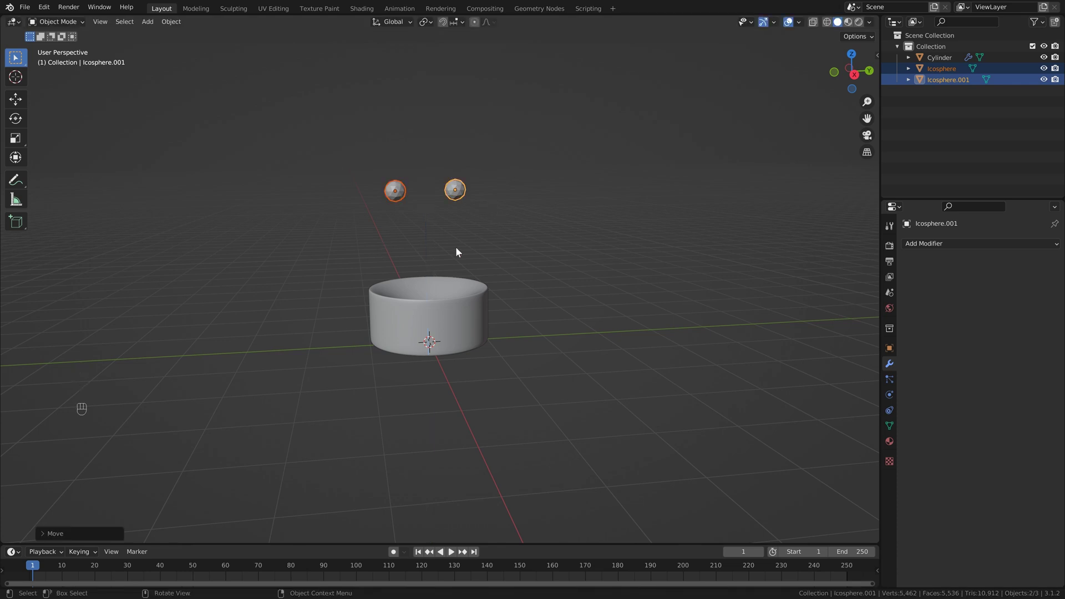
Step: Select the bowl and both spheres and scale them together by 1.5
key(ctrl+z)
text(s1.5)
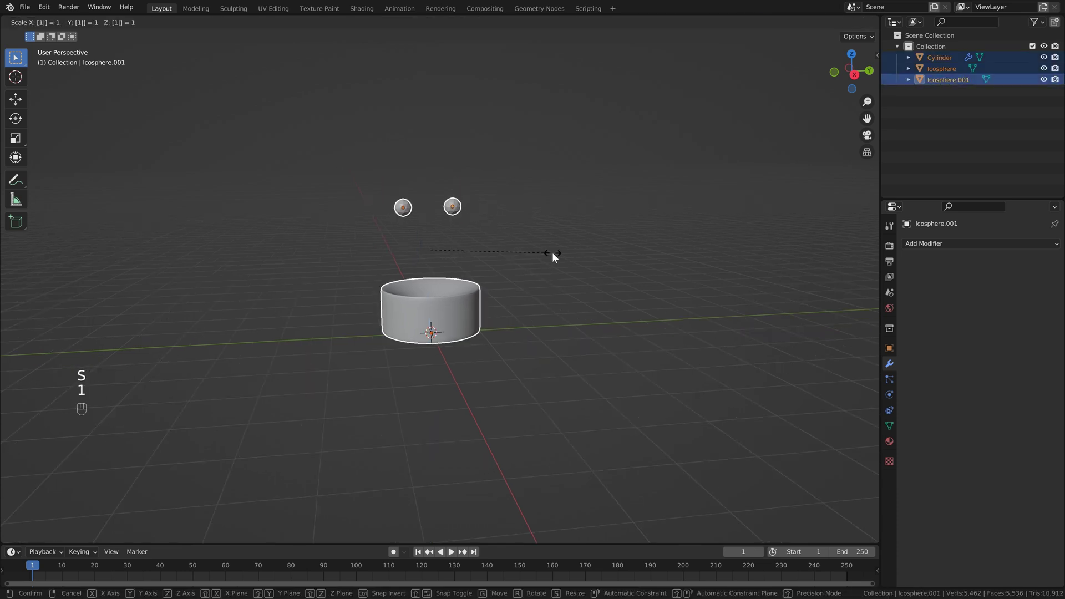
click(551, 254)
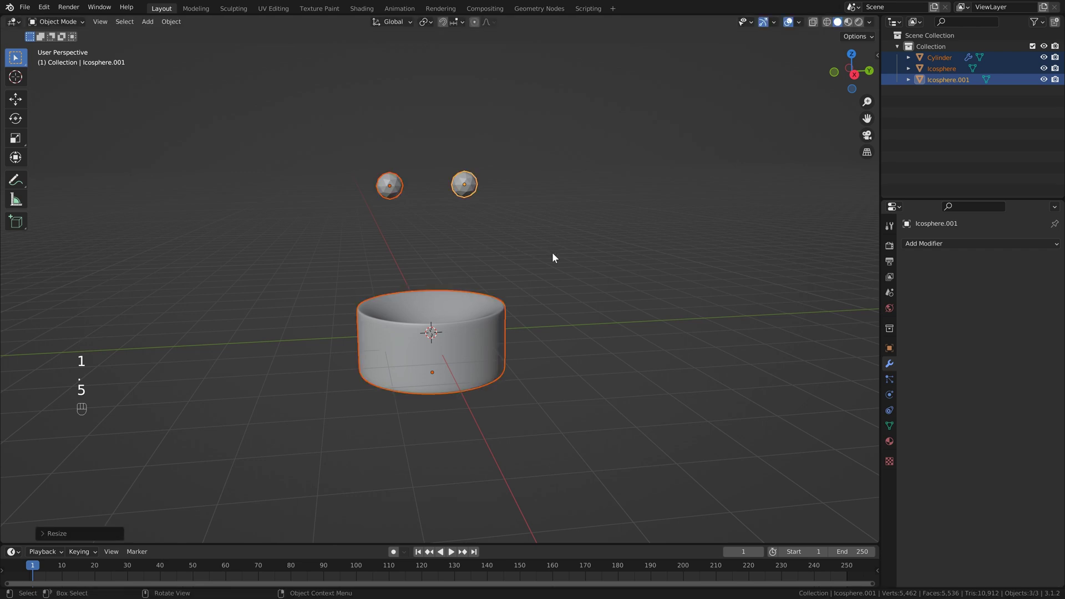
key(s)
key(Escape)
Step: Raise the bowl and spheres 1 m along Z, deselect everything and save the file
text(g)
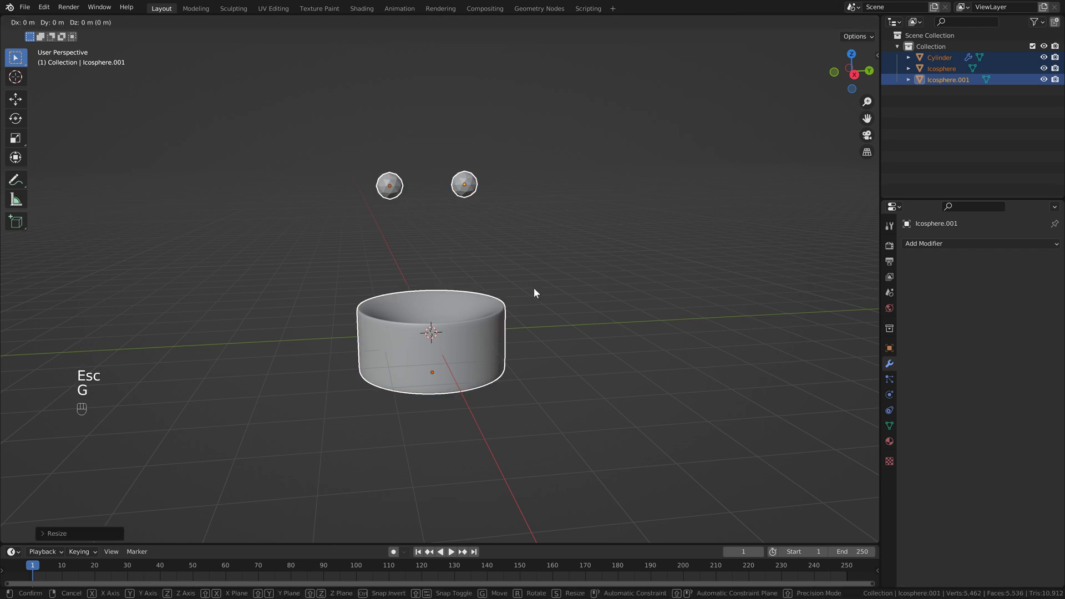
text(z1)
click(534, 288)
click(563, 241)
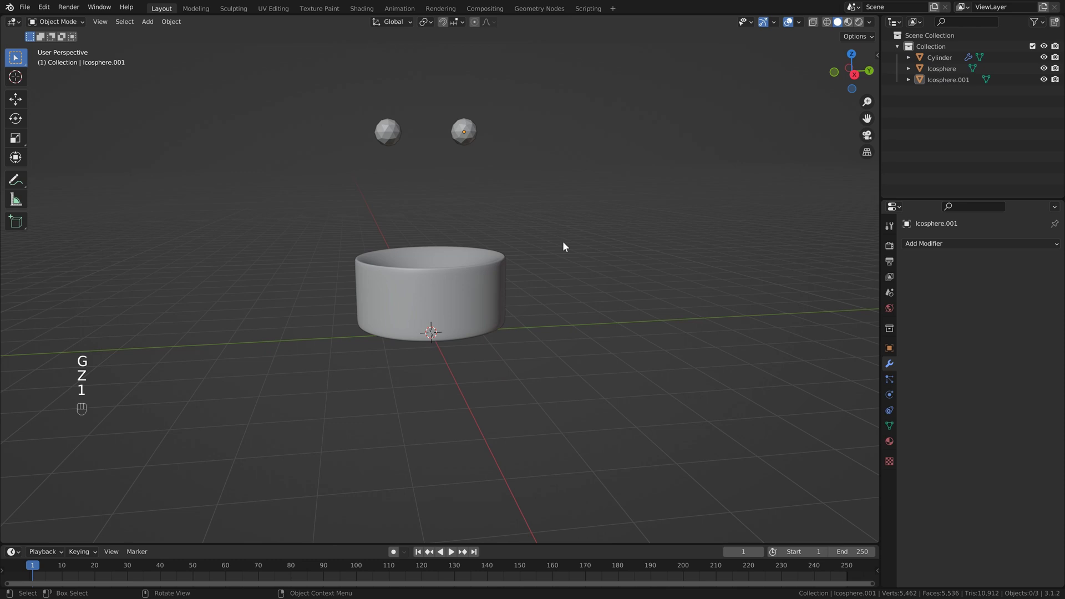
scroll(563, 240, down, 2)
key(ctrl+s)
Step: Add a cube and move it up along Z to between the bowl and the spheres
key(shift+a)
mouse_move(487, 199)
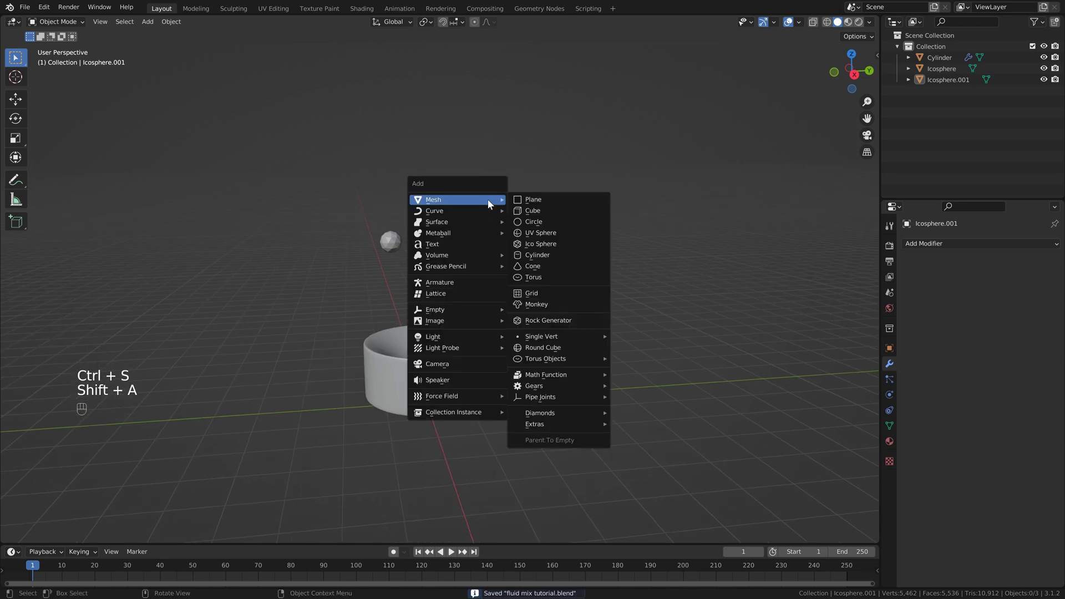
click(532, 211)
key(g)
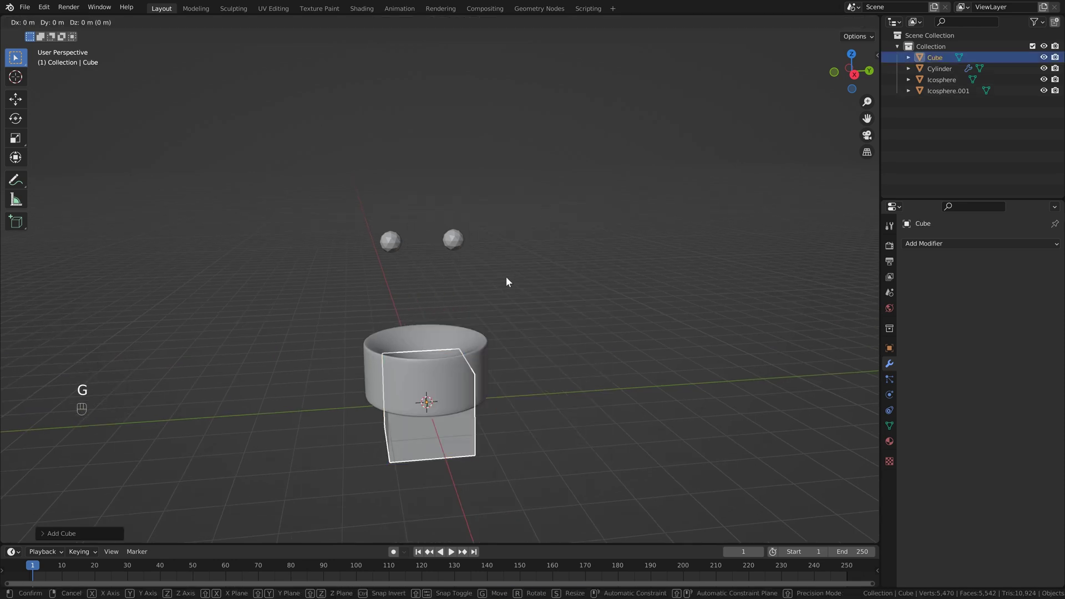
key(z)
click(499, 176)
Step: Scale the cube by 3 so it encloses the bowl and spheres, and turn on X-ray display
key(s)
key(3)
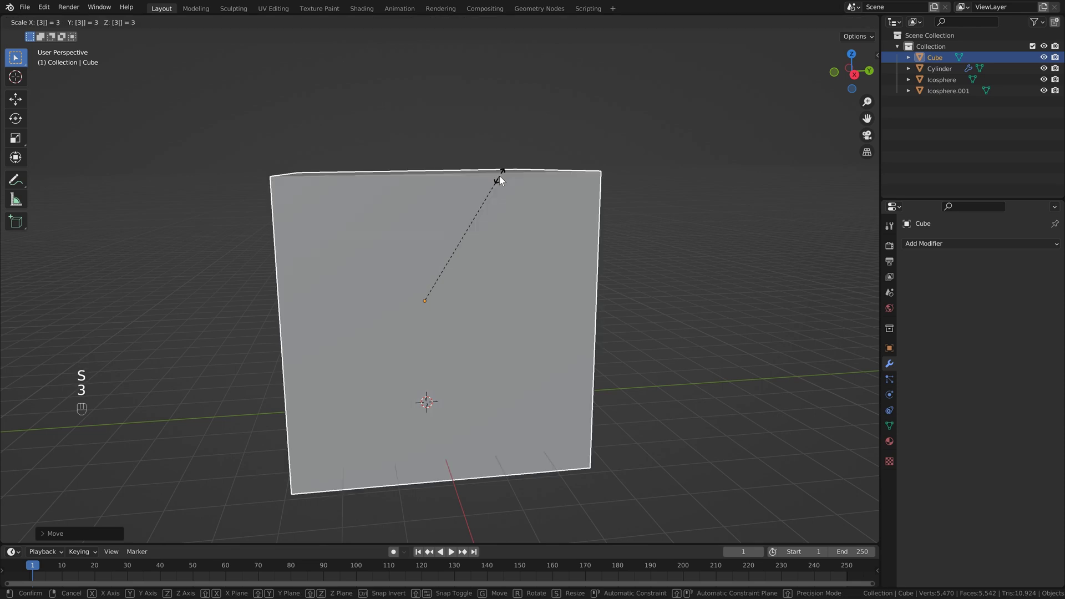
click(500, 176)
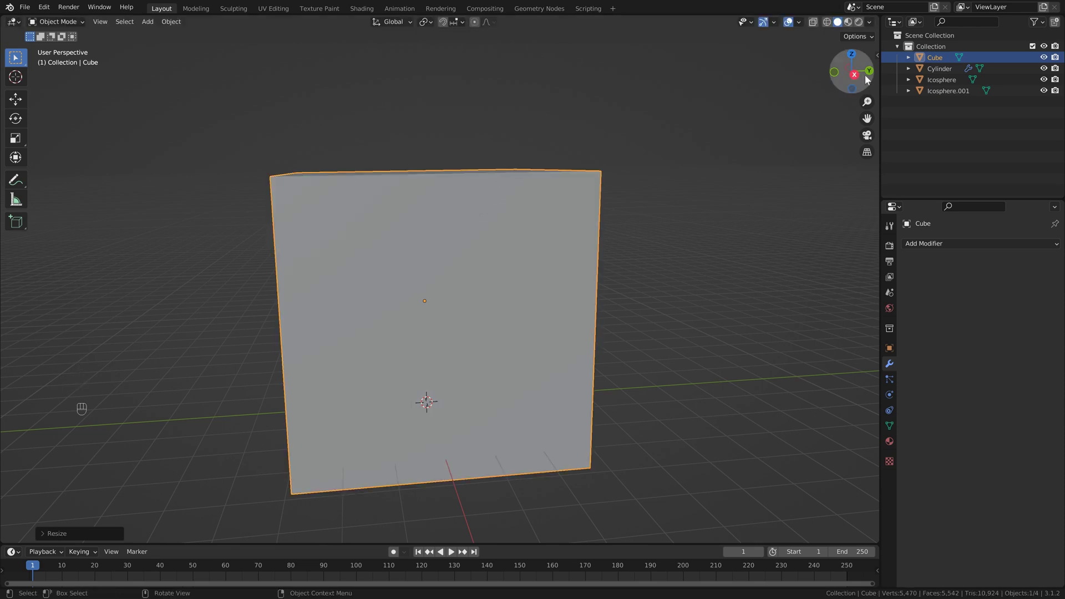
key(alt+z)
middle_drag(462, 231, 458, 220)
Step: Move the cube up along Z so its underside lies close to the bowl's base
key(g)
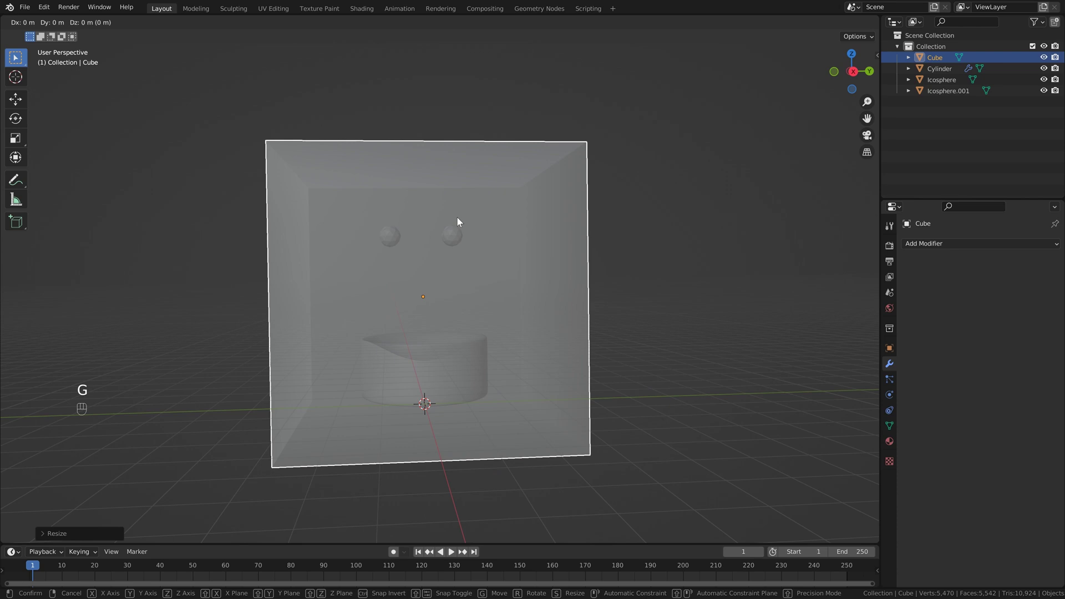
key(z)
click(445, 278)
middle_drag(444, 277, 447, 269)
key(g)
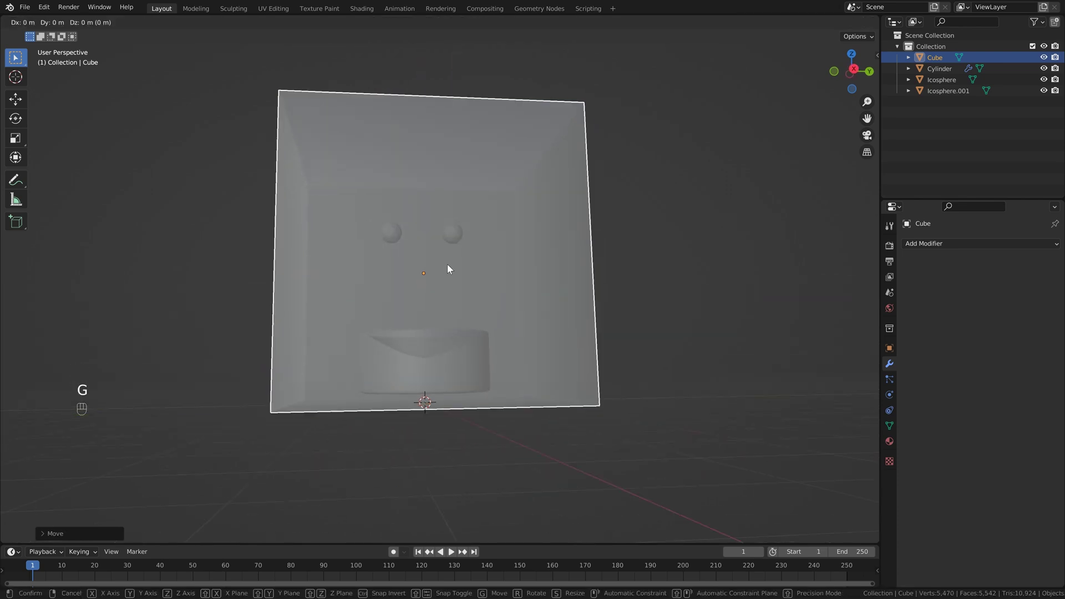
key(z)
click(452, 254)
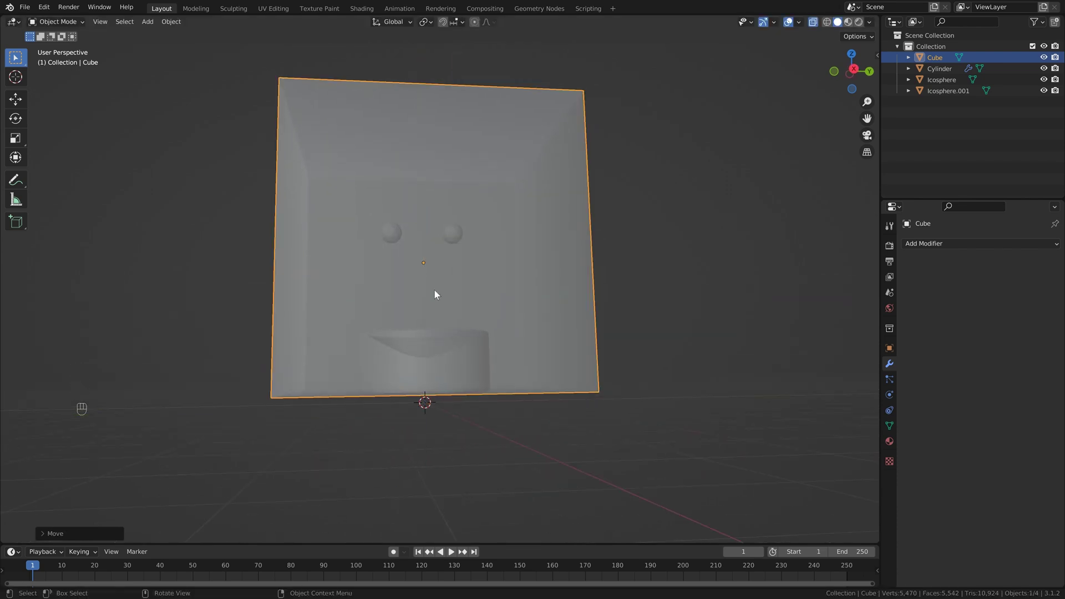
Step: Scale the cube outward in X and Y only, to about 7.96 m wide, with Z locked
middle_drag(434, 291, 464, 338)
middle_drag(516, 299, 555, 325)
key(Escape)
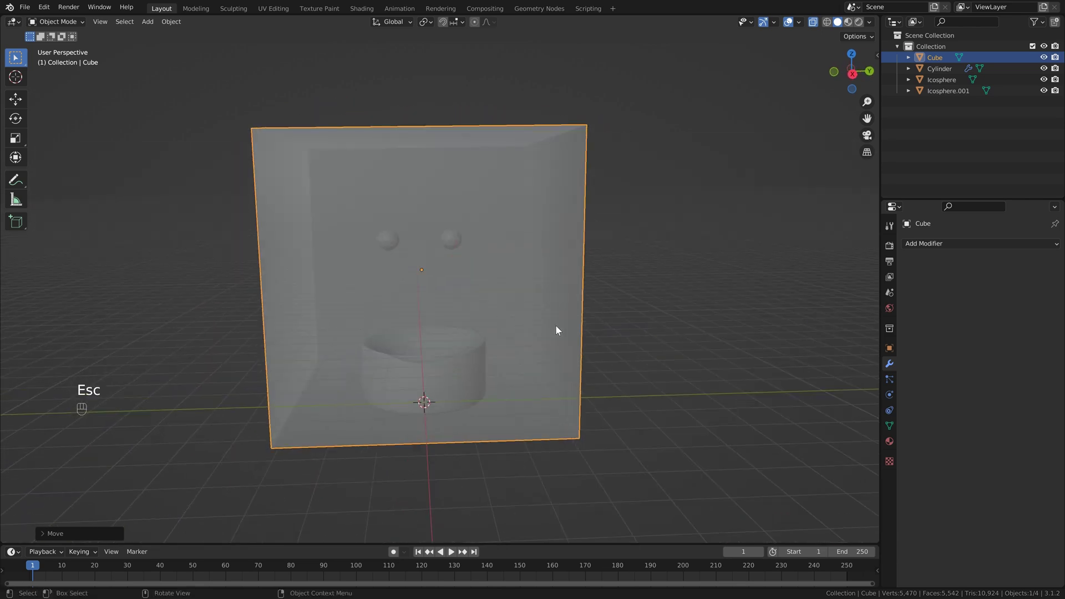
key(s)
key(shift+z)
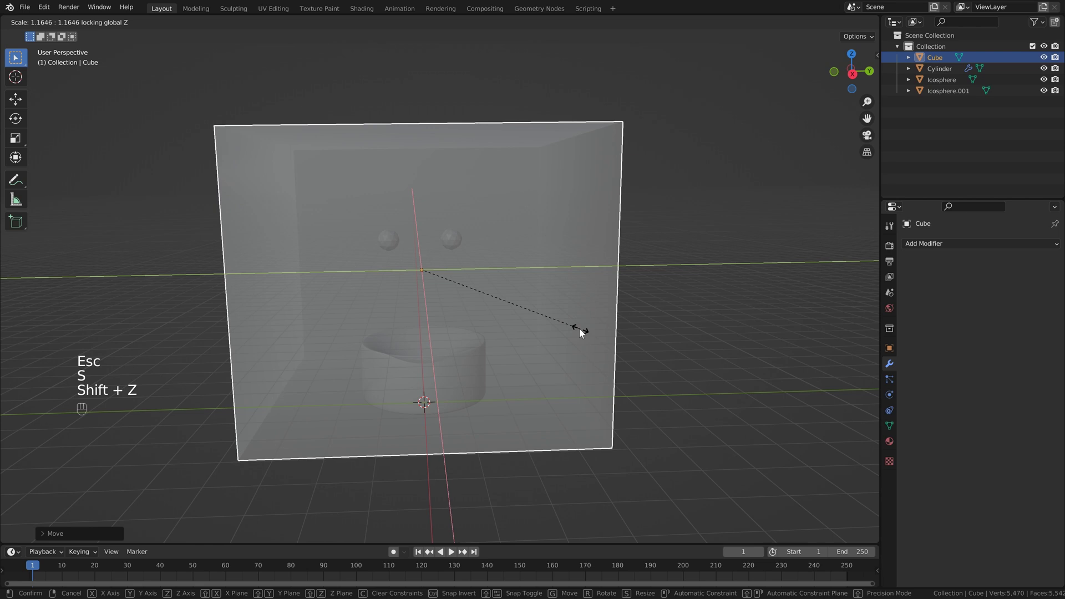
click(604, 339)
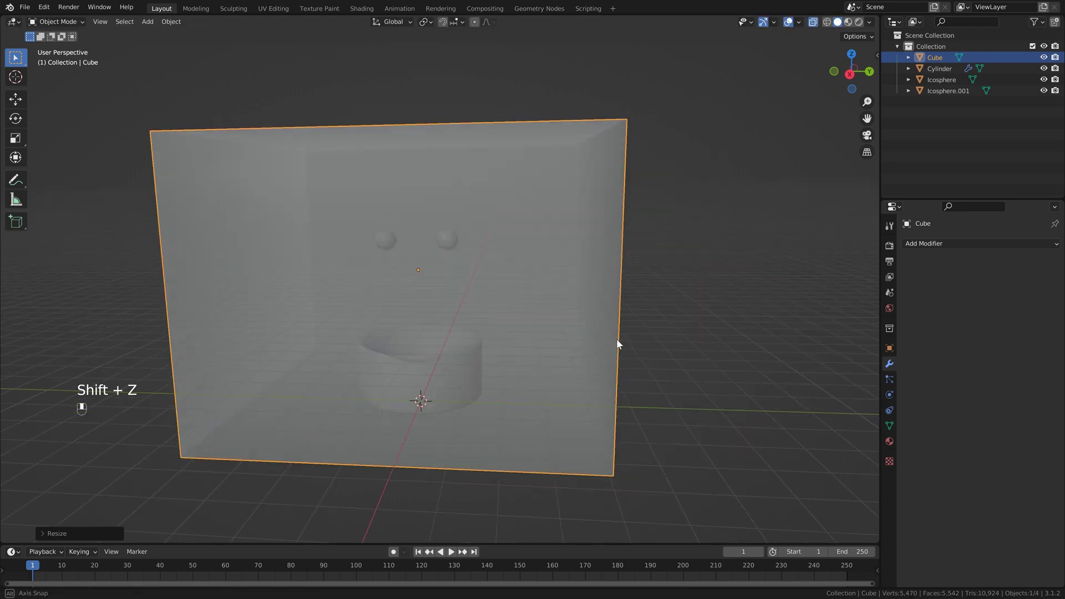
scroll(575, 310, down, 3)
middle_drag(575, 310, 457, 304)
scroll(457, 305, up, 1)
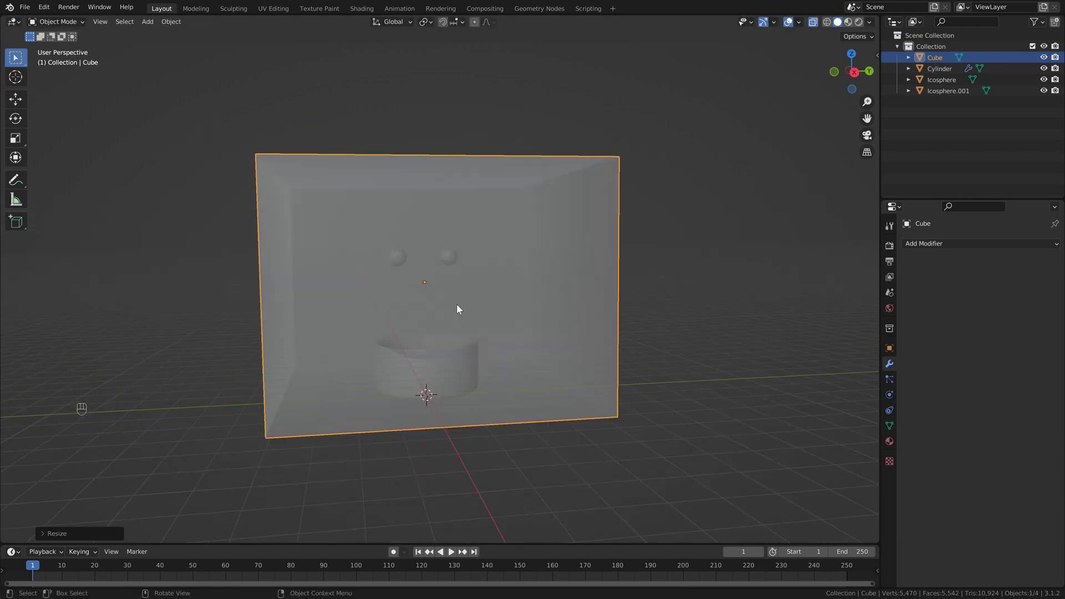
Step: Enable FLIP Fluid physics on the cube and set its type to Domain
click(891, 394)
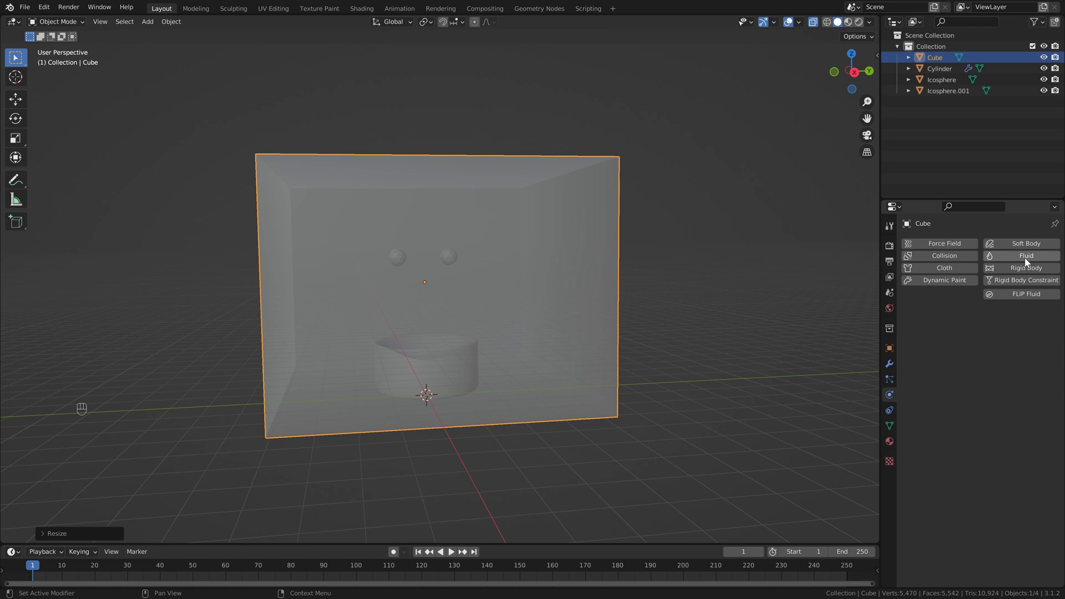
click(1025, 295)
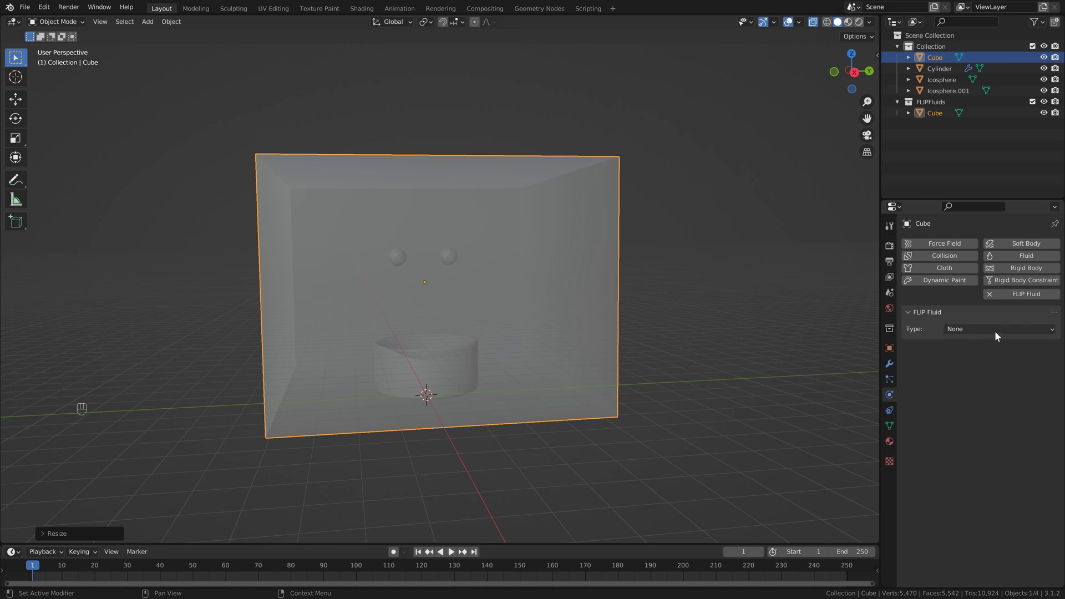
click(996, 333)
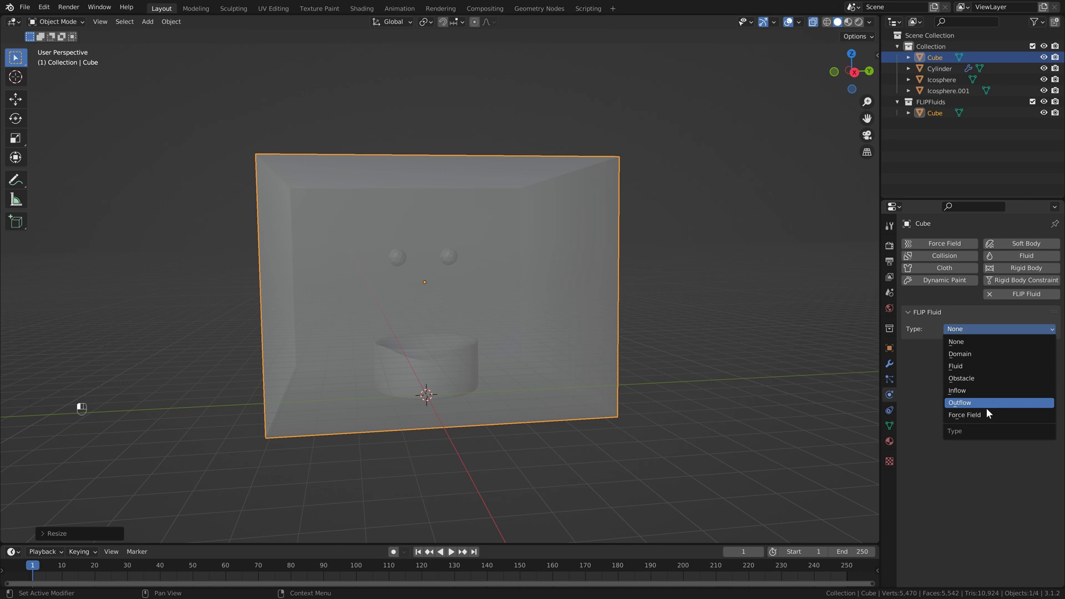
click(980, 356)
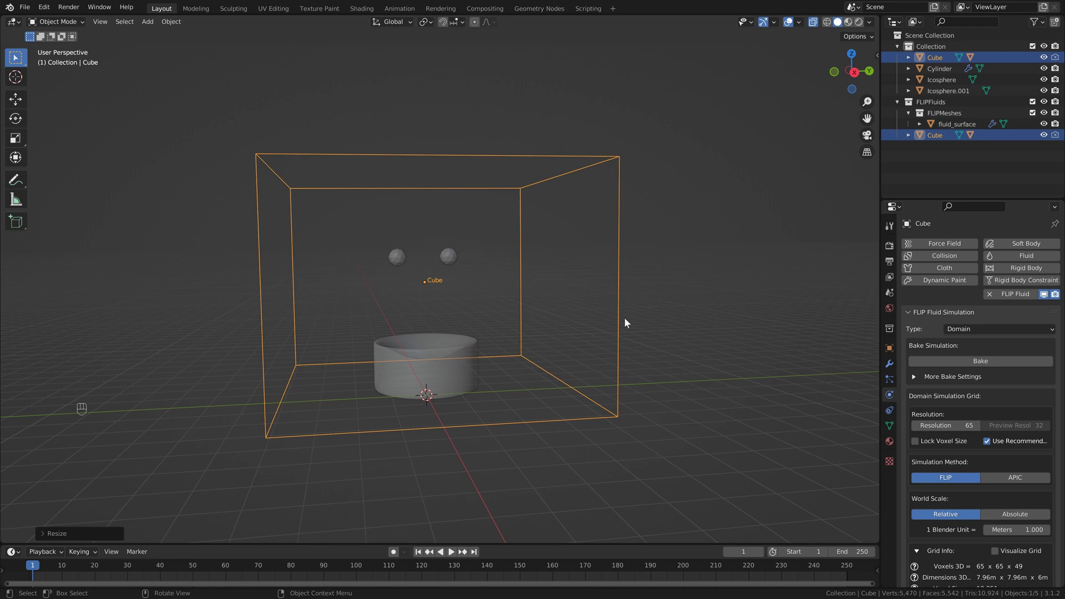
middle_drag(625, 317, 638, 314)
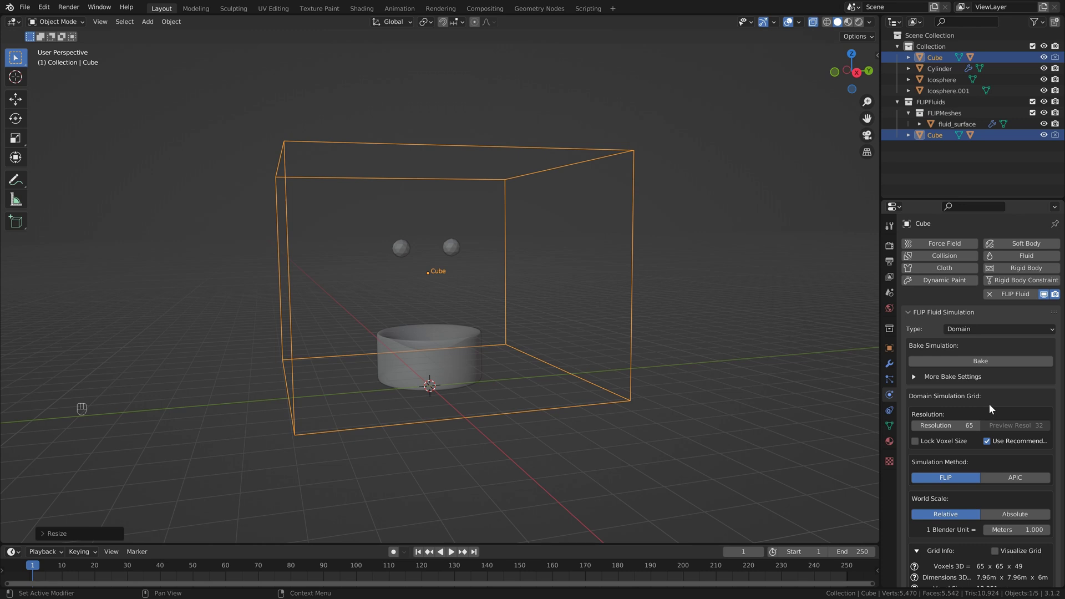
Step: Set the fluid domain's resolution to 128 and its simulation method to APIC
scroll(1002, 402, down, 1)
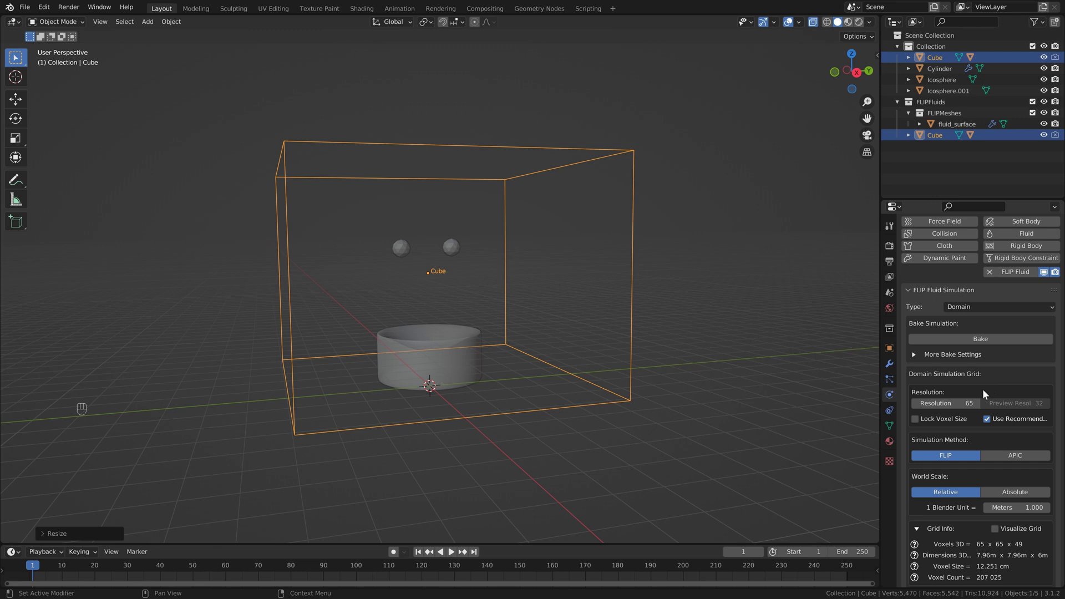
click(965, 404)
text(128)
key(Return)
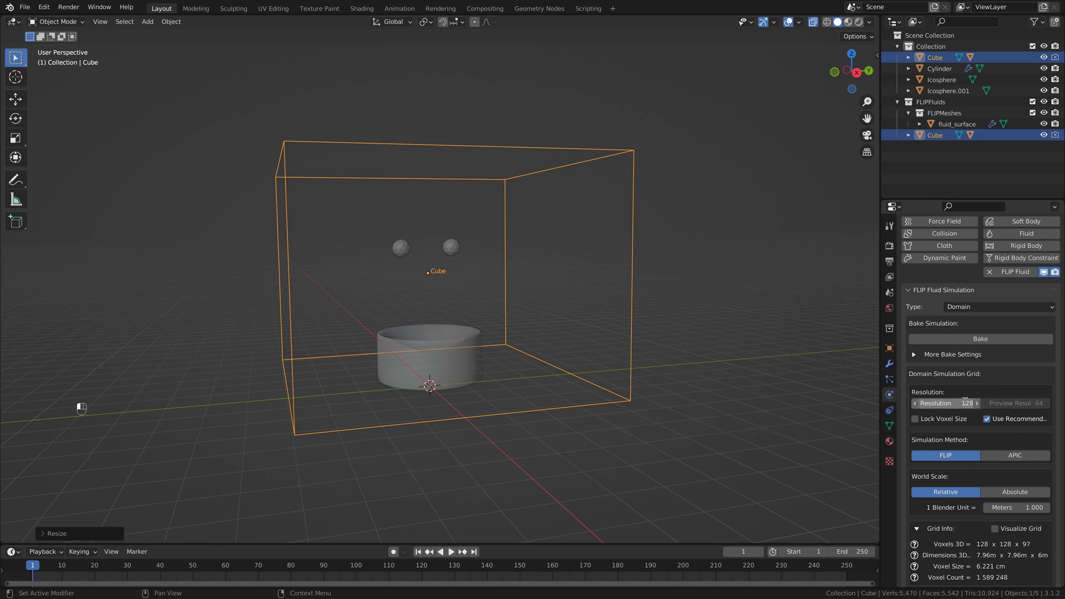
click(1017, 454)
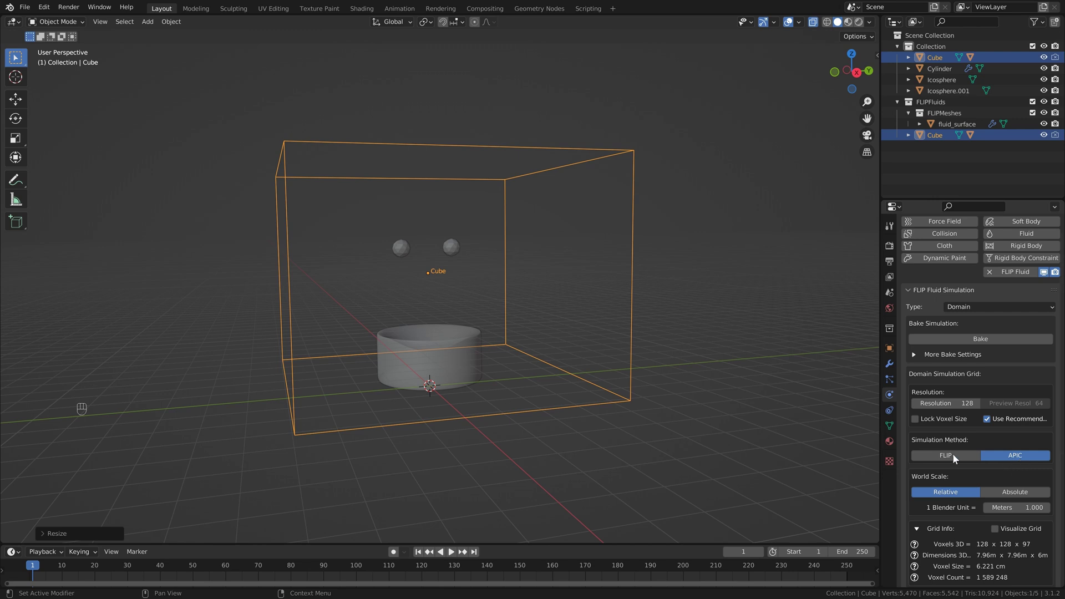
scroll(991, 437, down, 2)
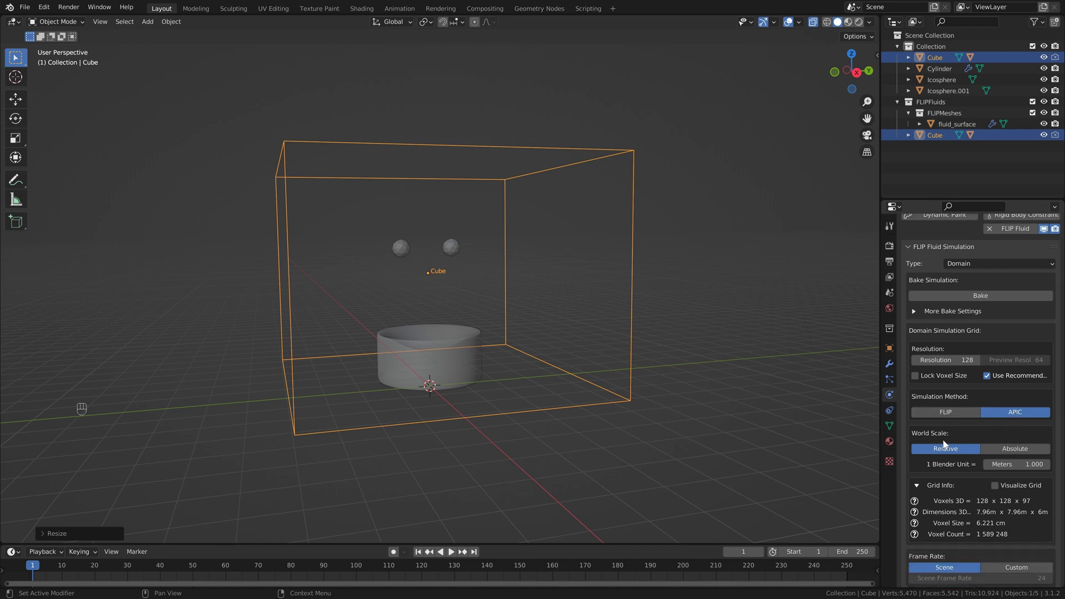
scroll(925, 438, down, 2)
scroll(925, 440, down, 5)
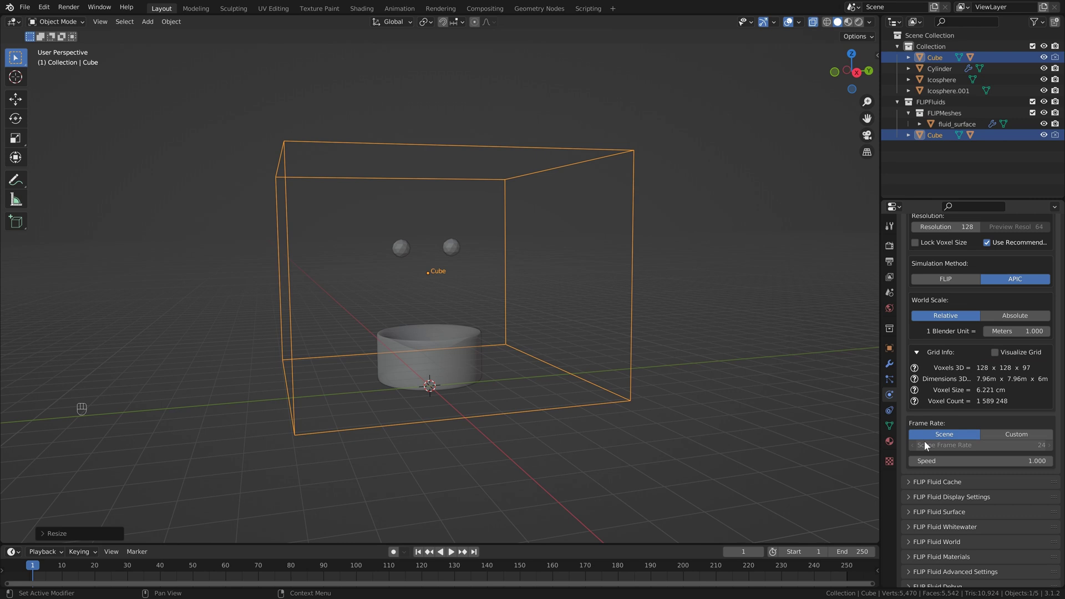
Step: Expand the domain's FLIP Fluid Surface settings and review the surface mesh and meshing options
click(973, 490)
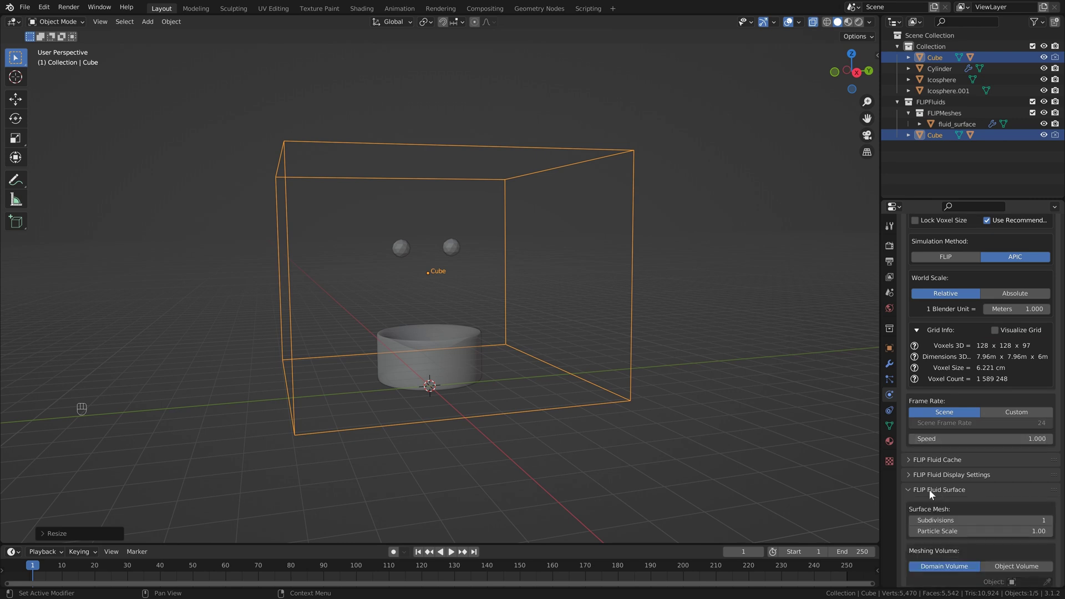
scroll(966, 493, down, 8)
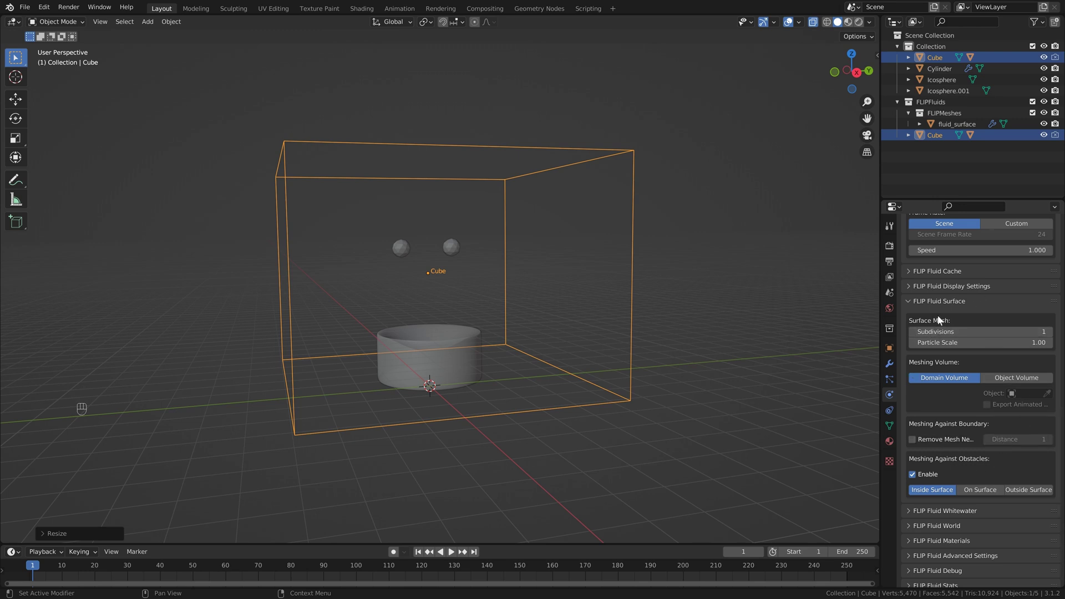
scroll(981, 302, down, 1)
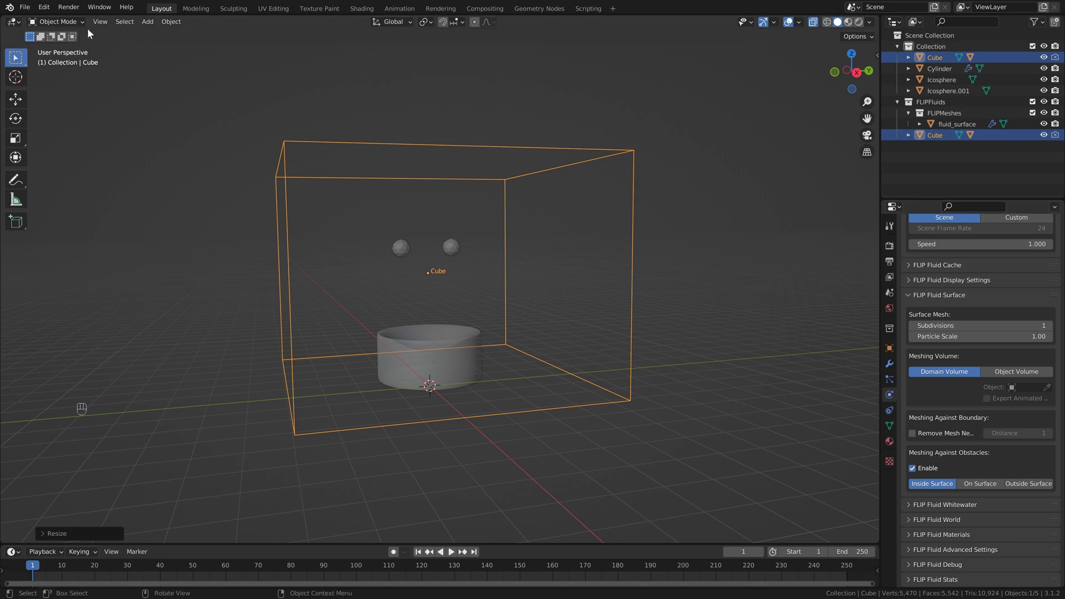
Step: Find the FLIP Fluids add-on in the Blender preferences and enable its developer tools
click(44, 7)
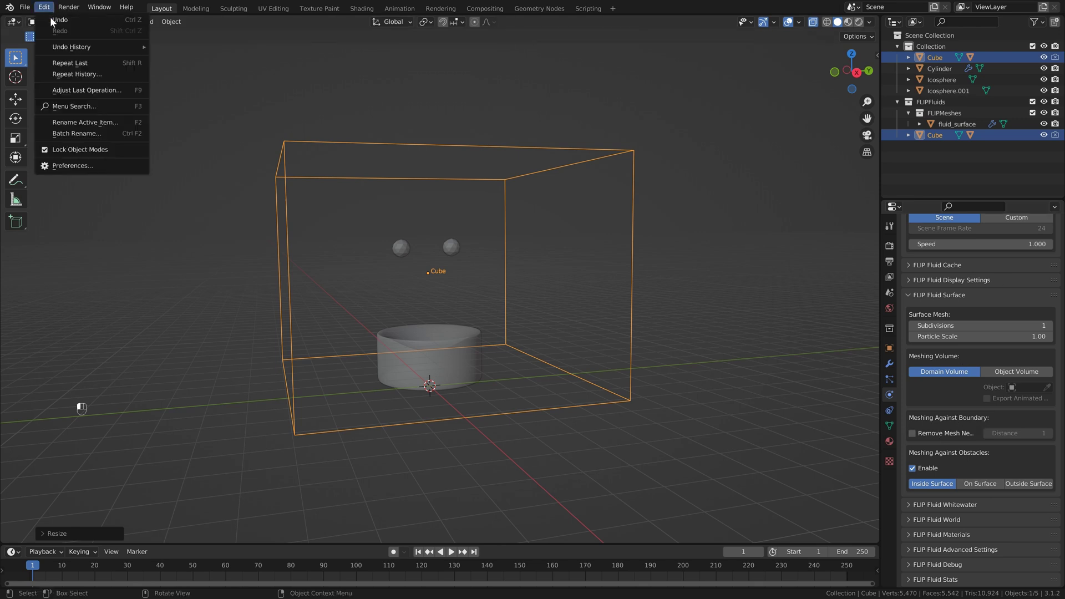
click(92, 164)
key(ctrl+f)
text(flip)
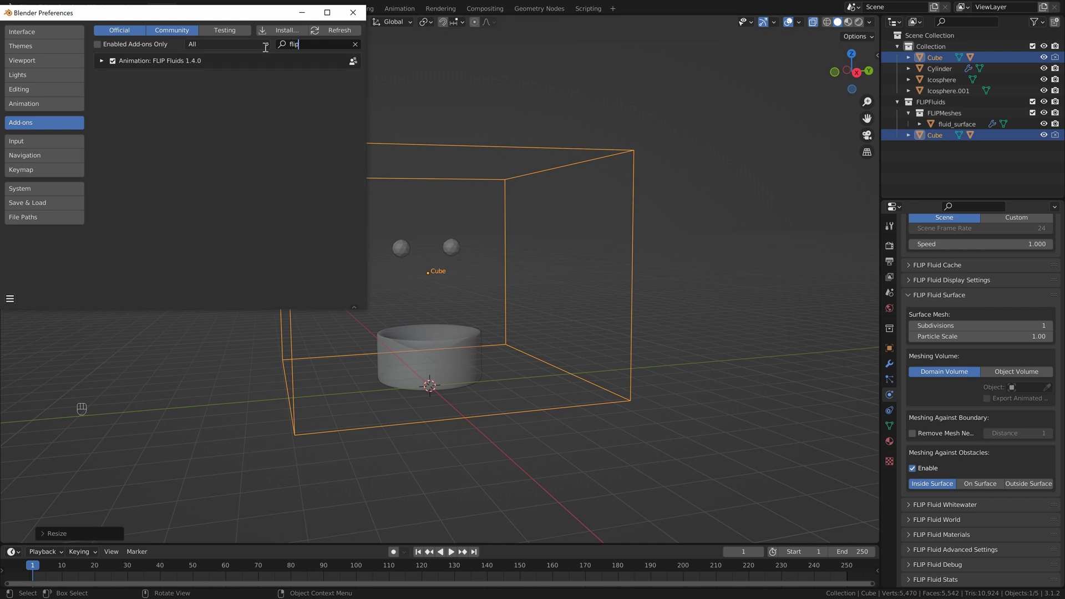
click(100, 60)
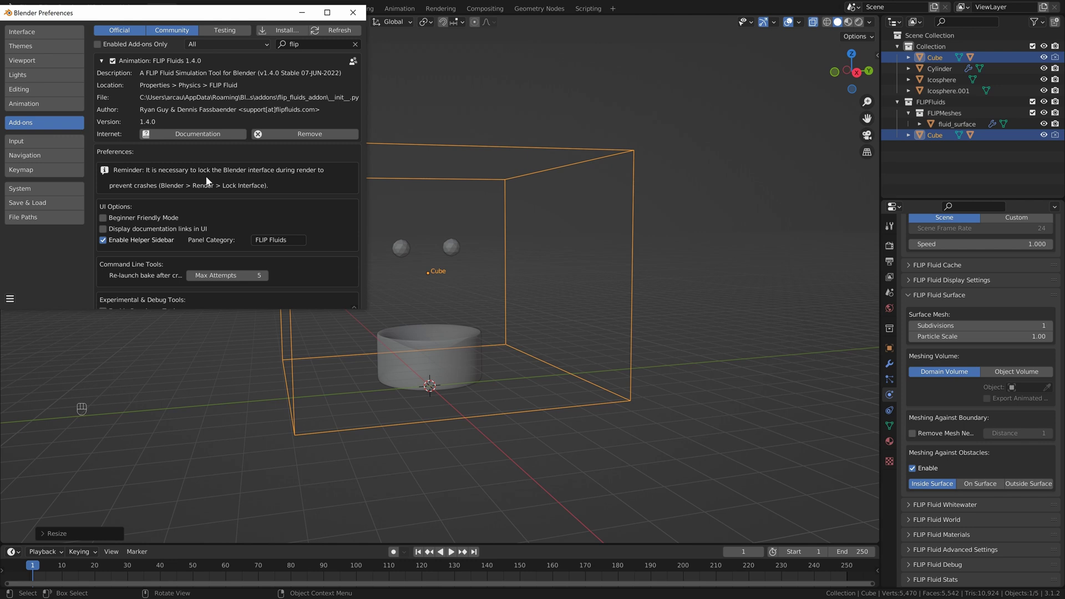
scroll(205, 175, down, 5)
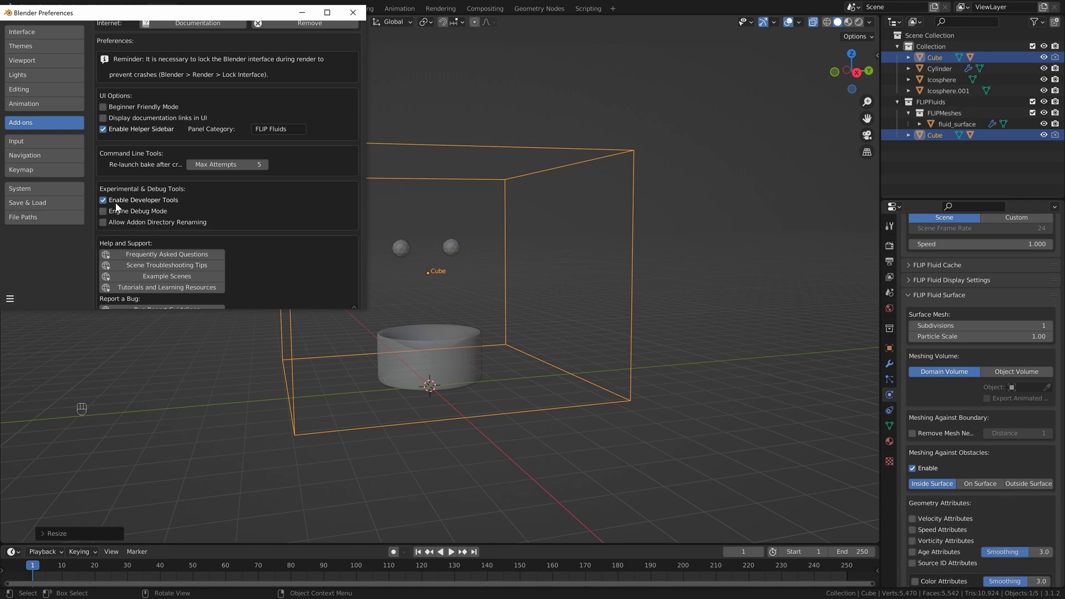
click(116, 203)
scroll(973, 506, down, 3)
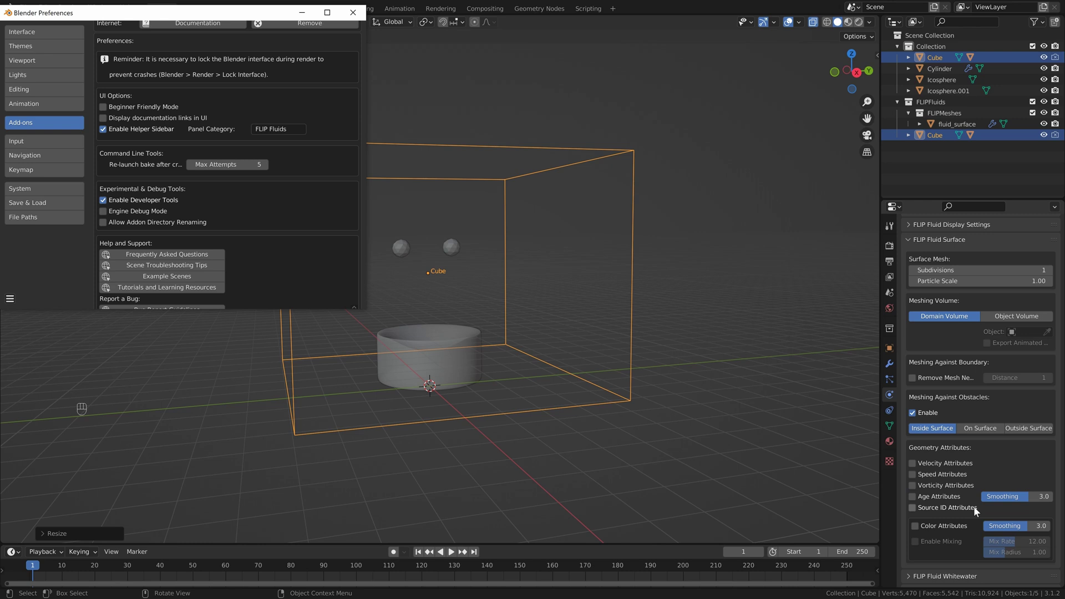
click(123, 203)
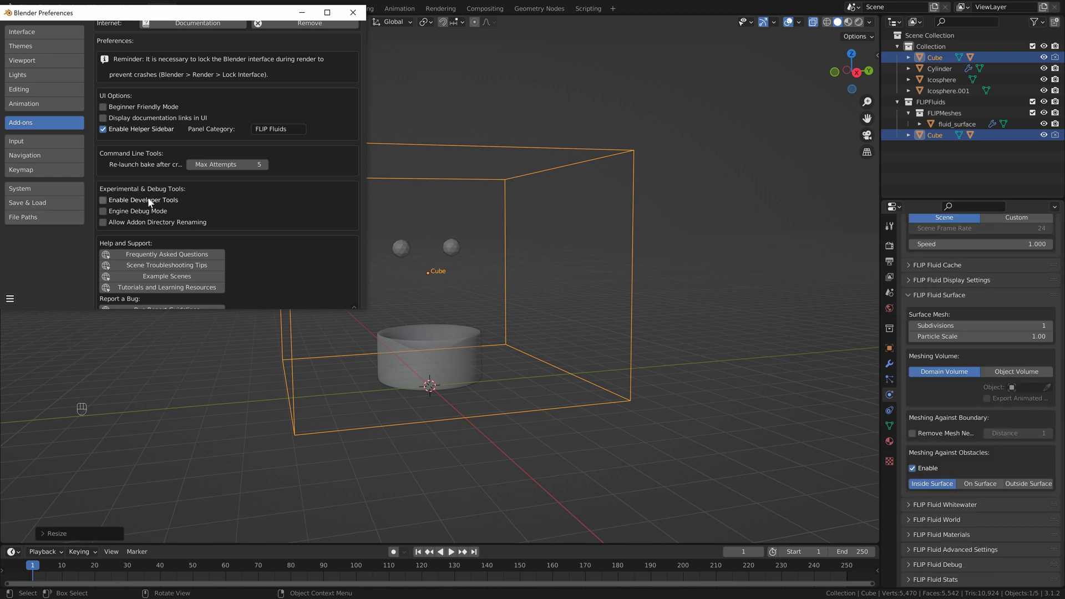
click(144, 198)
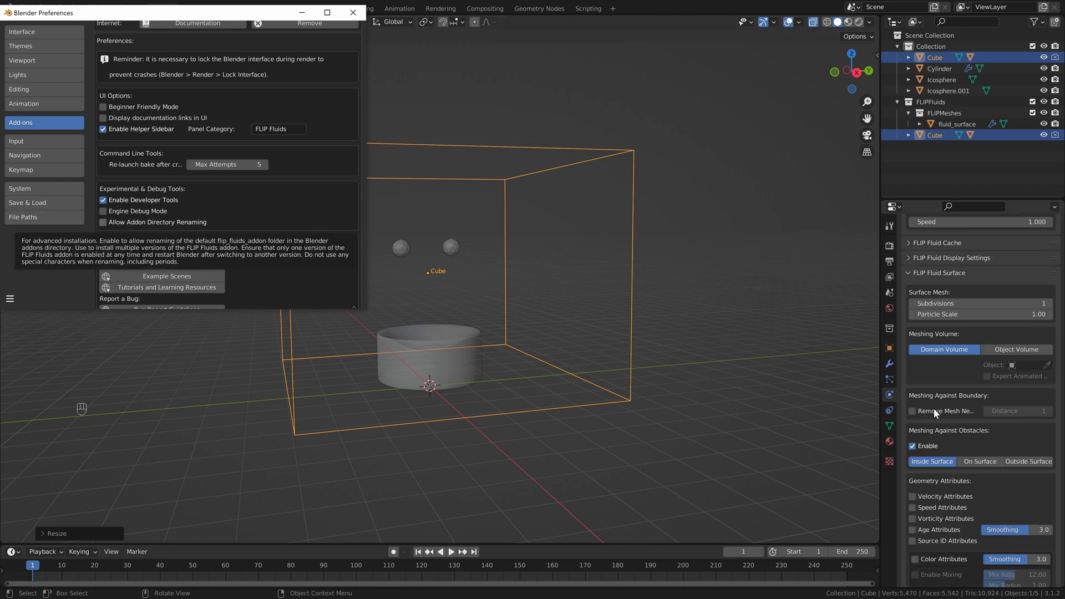
Step: Close the preferences and enable Color Attributes with mixing in the fluid surface's geometry attributes
scroll(933, 408, down, 5)
scroll(938, 420, down, 2)
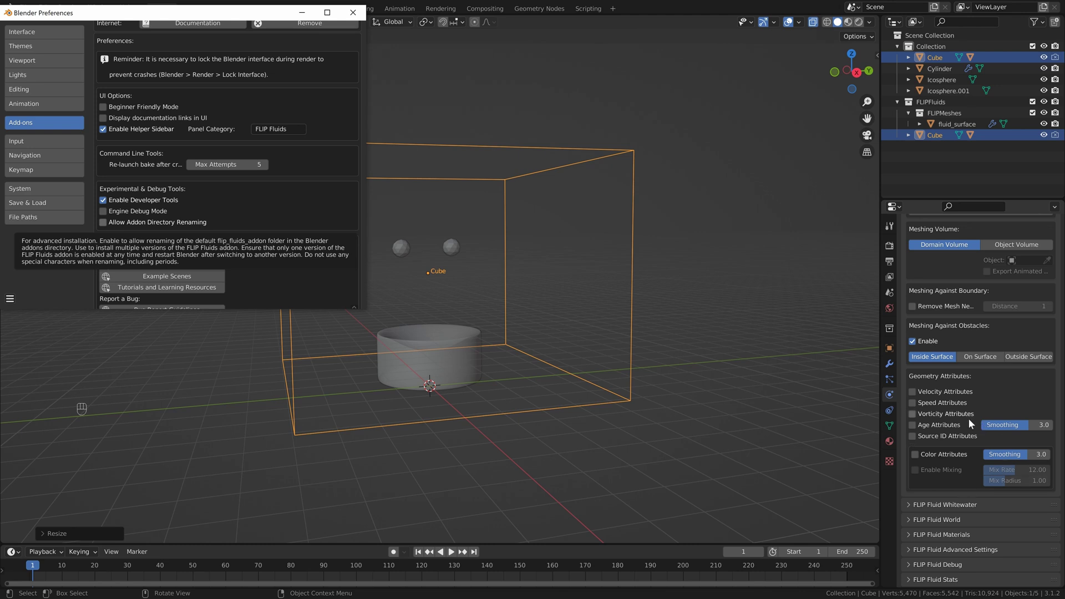
click(957, 334)
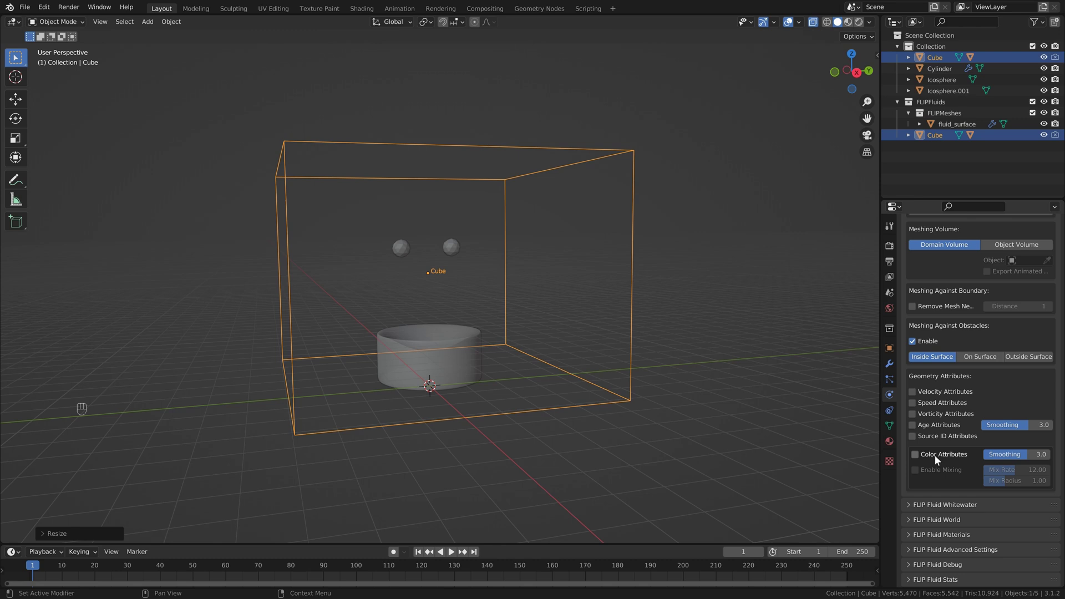
click(915, 454)
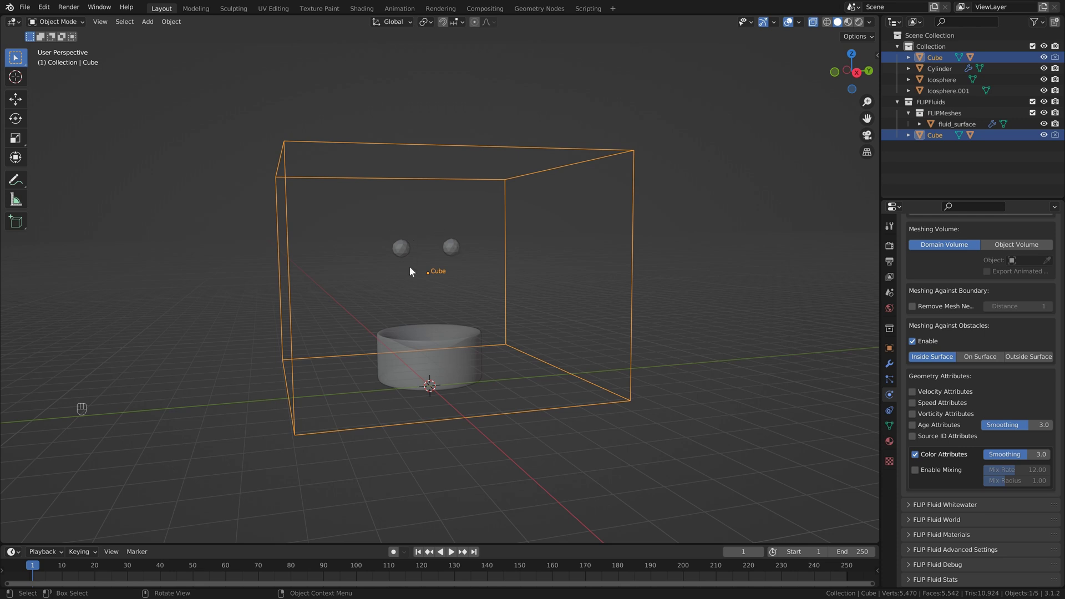
click(915, 470)
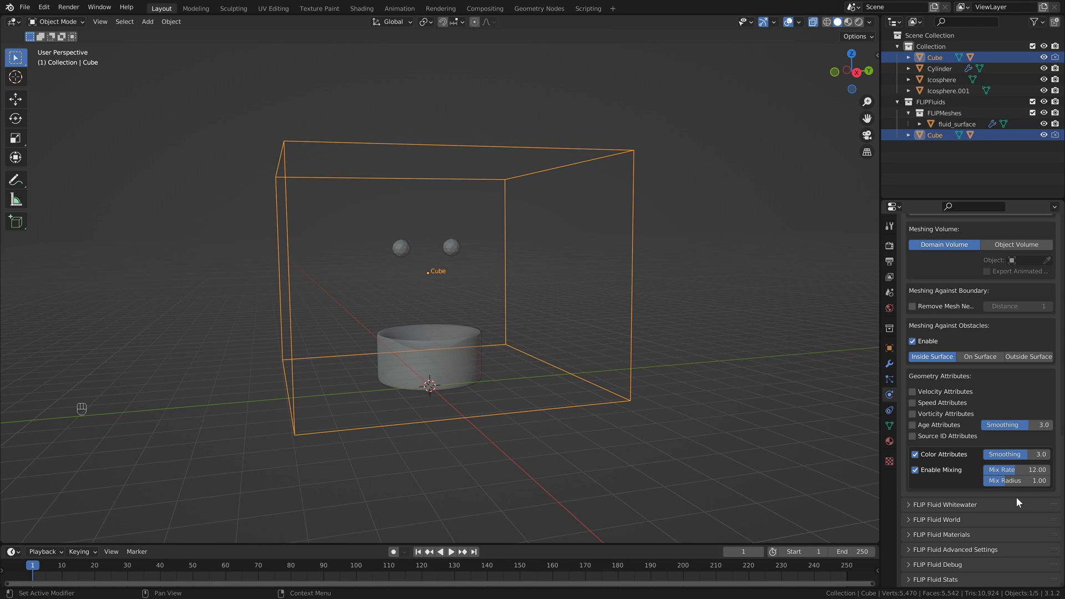
Step: Display the domain's simulation grid through the FLIP Fluid Debug grid visualization
scroll(906, 369, up, 6)
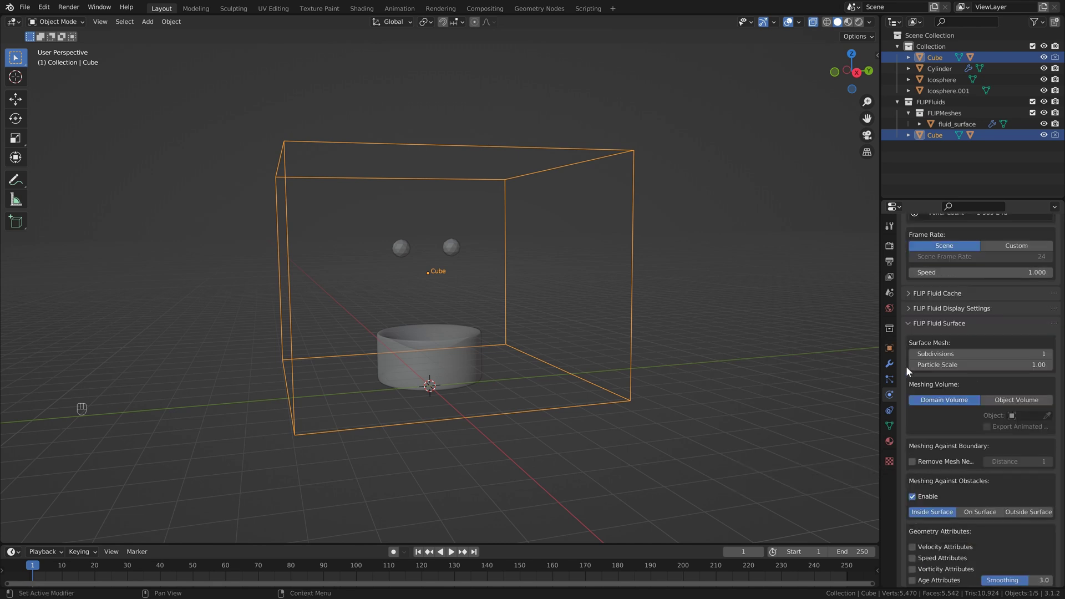
scroll(907, 369, up, 13)
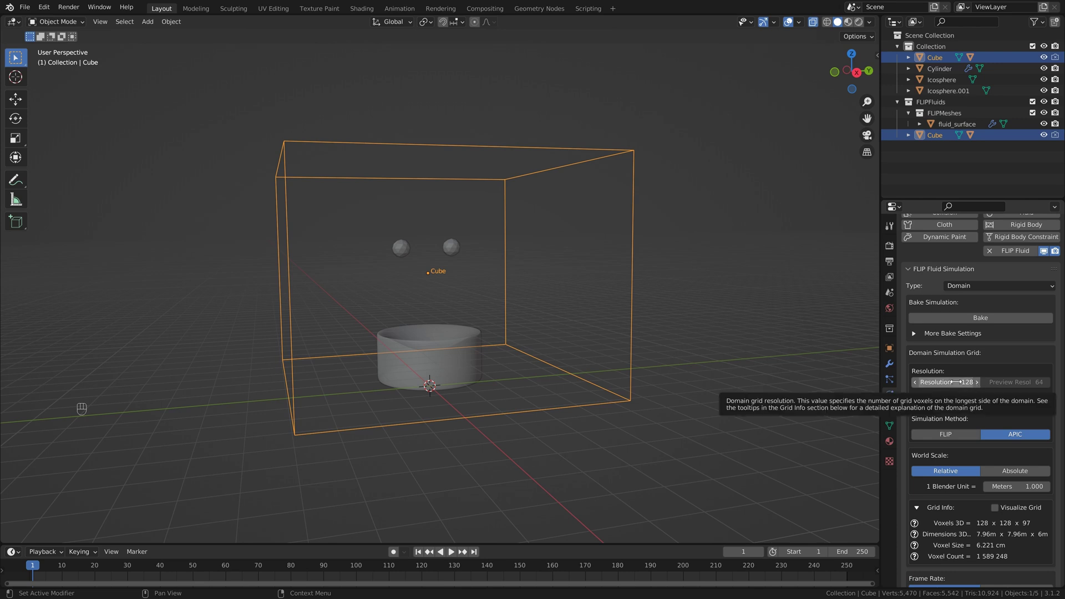
scroll(930, 435, down, 15)
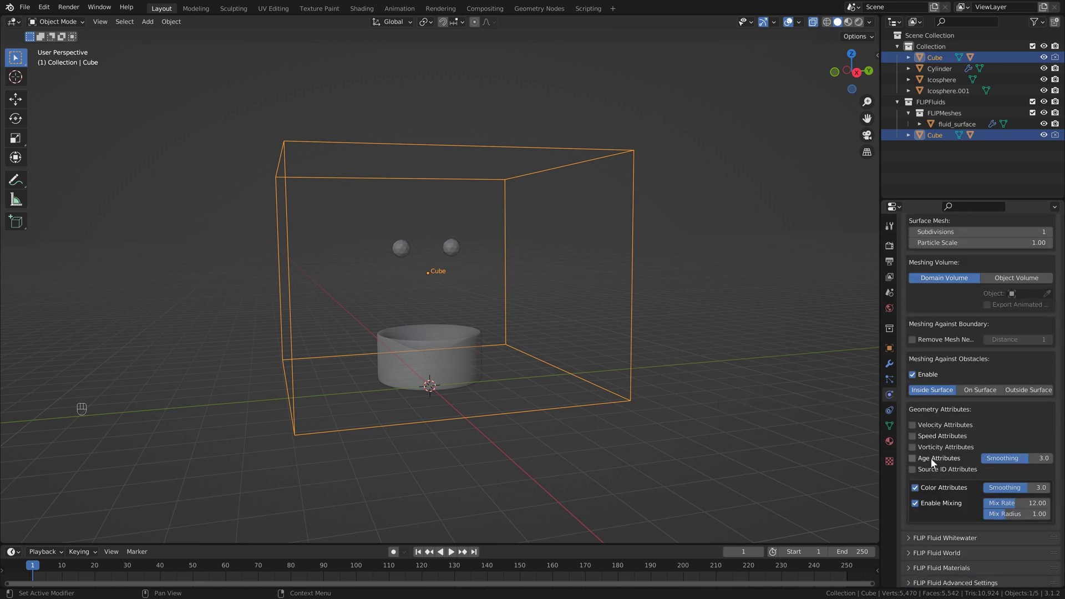
scroll(931, 458, down, 3)
click(911, 564)
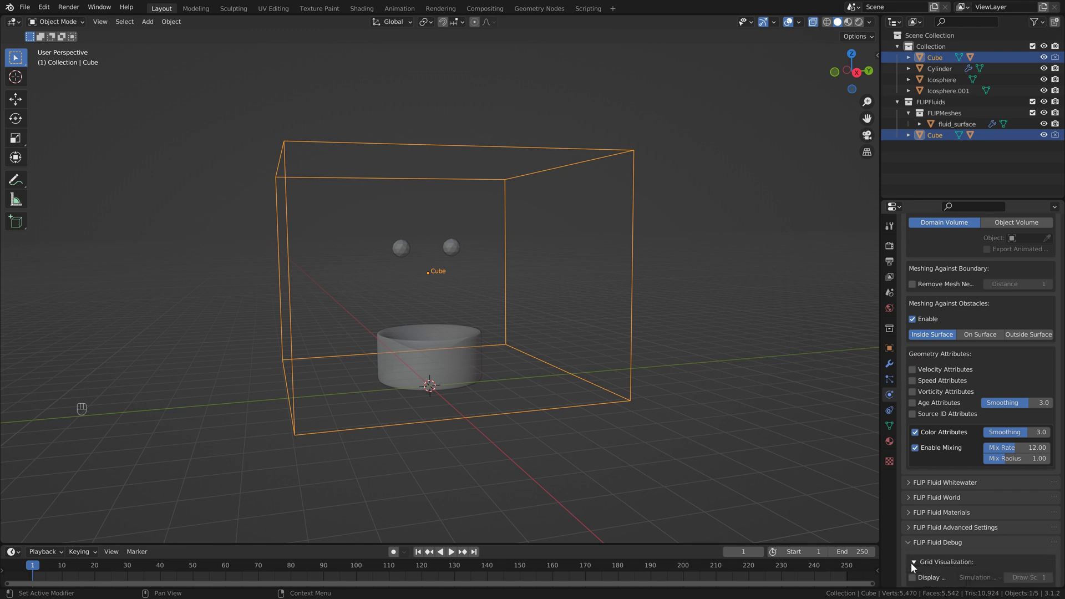
scroll(911, 562, down, 3)
click(913, 523)
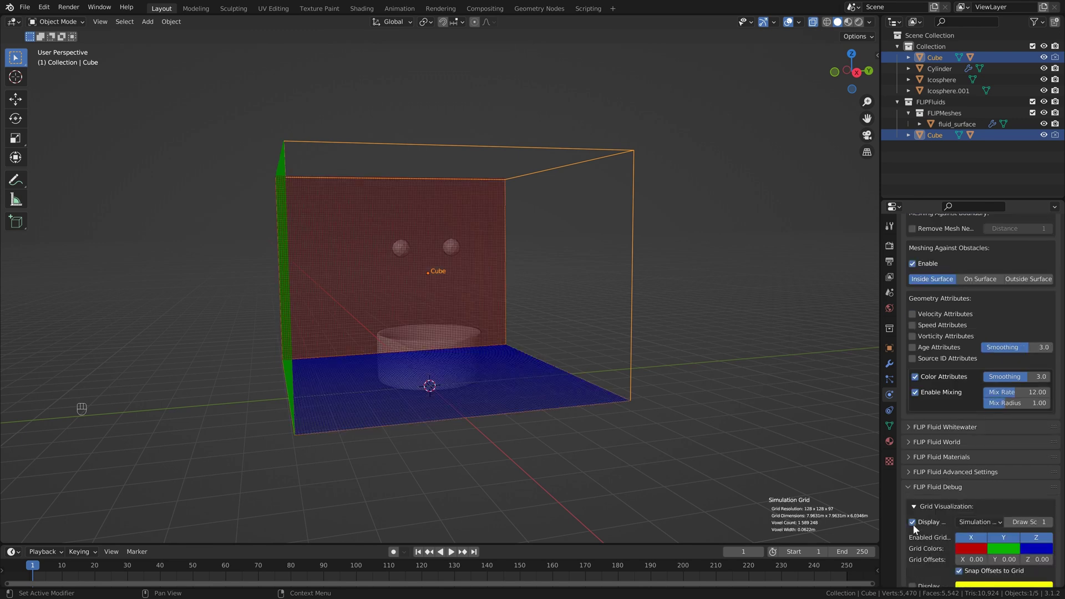
middle_drag(477, 321, 492, 255)
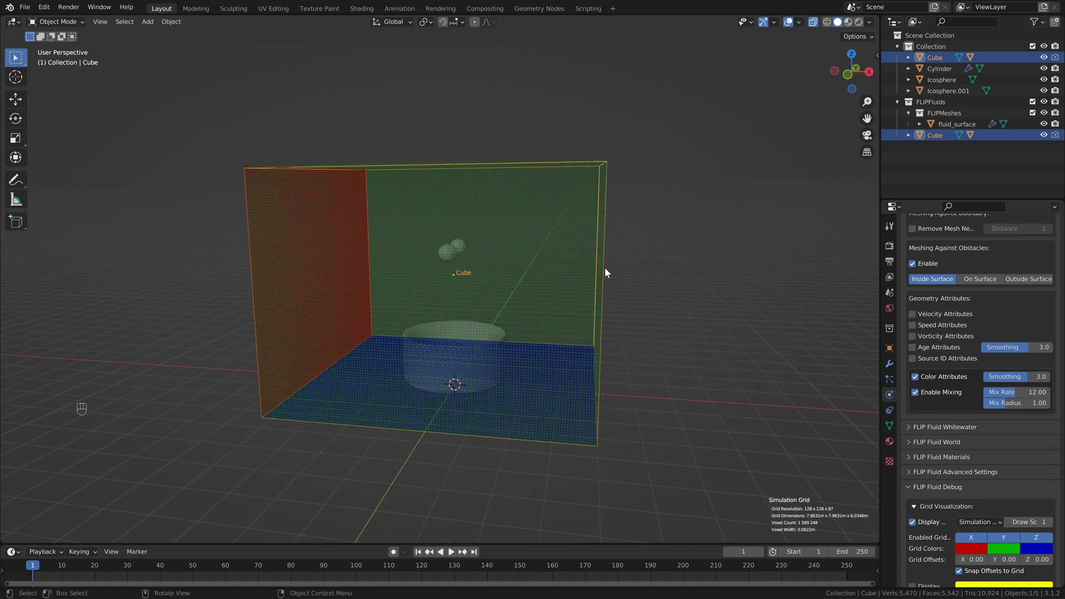
Step: Set the domain's resolution to 10 and examine the coarser simulation grid around the bowl and spheres
scroll(951, 292, up, 15)
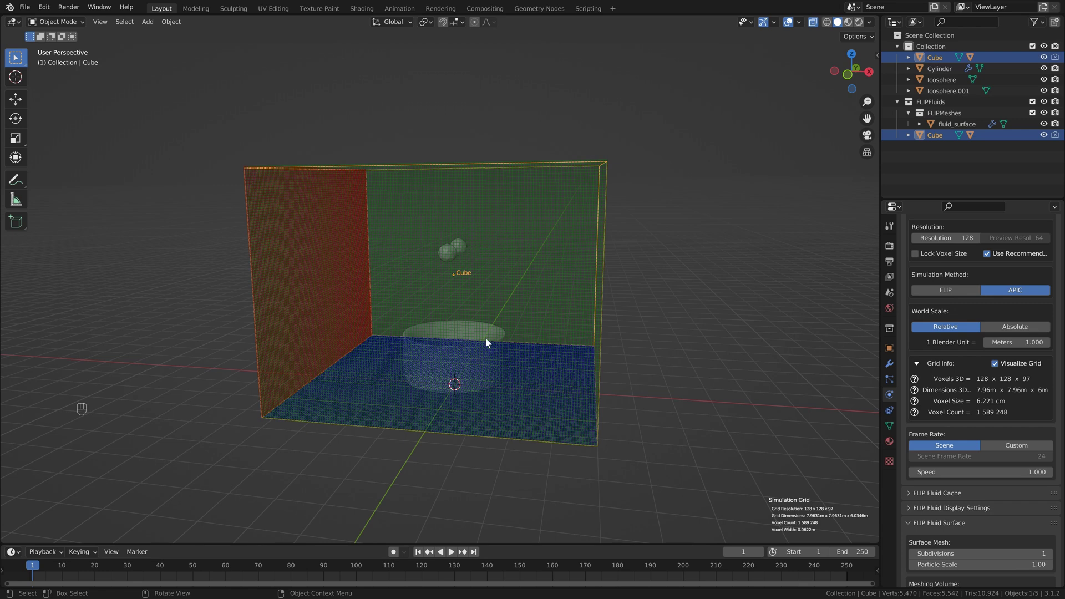
scroll(1007, 321, up, 2)
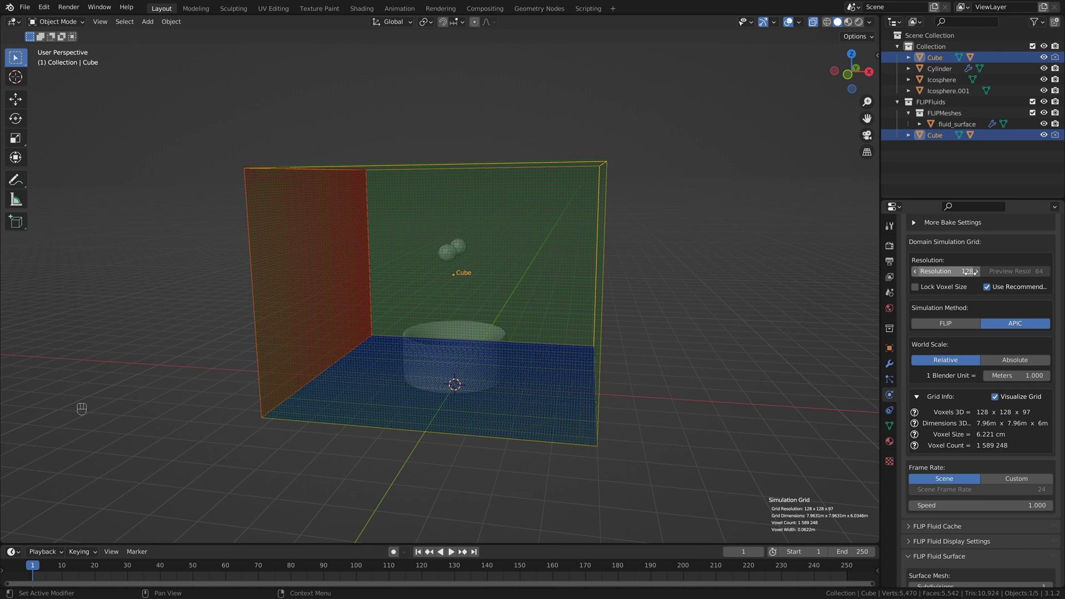
click(965, 271)
text(10)
key(Return)
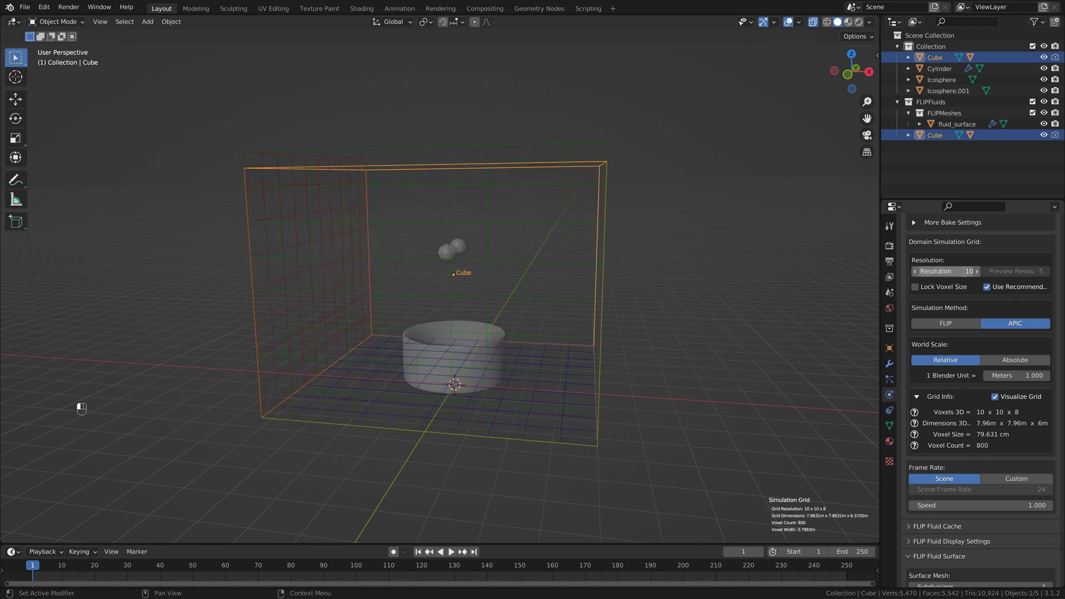
middle_drag(459, 220, 393, 229)
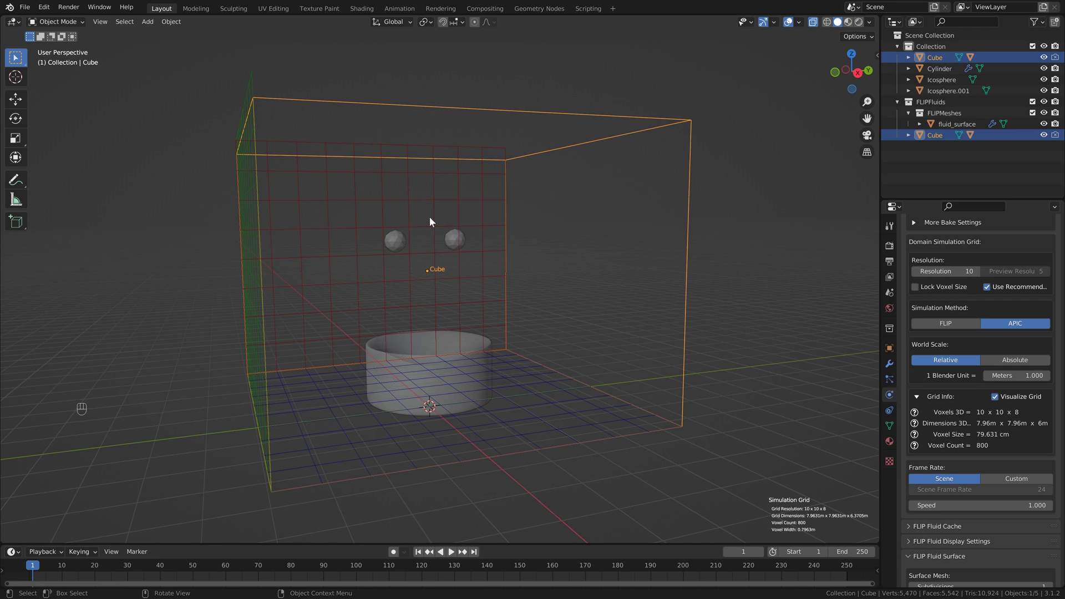
middle_drag(433, 282, 418, 251)
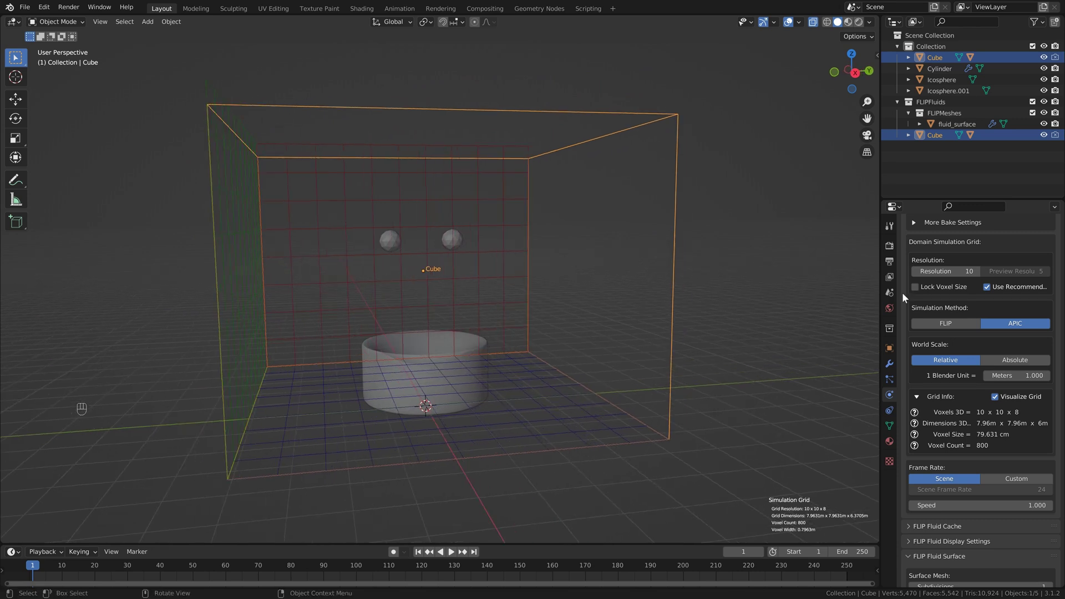
Step: Set the domain's resolution back to 128 and turn off the grid visualization
click(965, 272)
text(128)
key(Return)
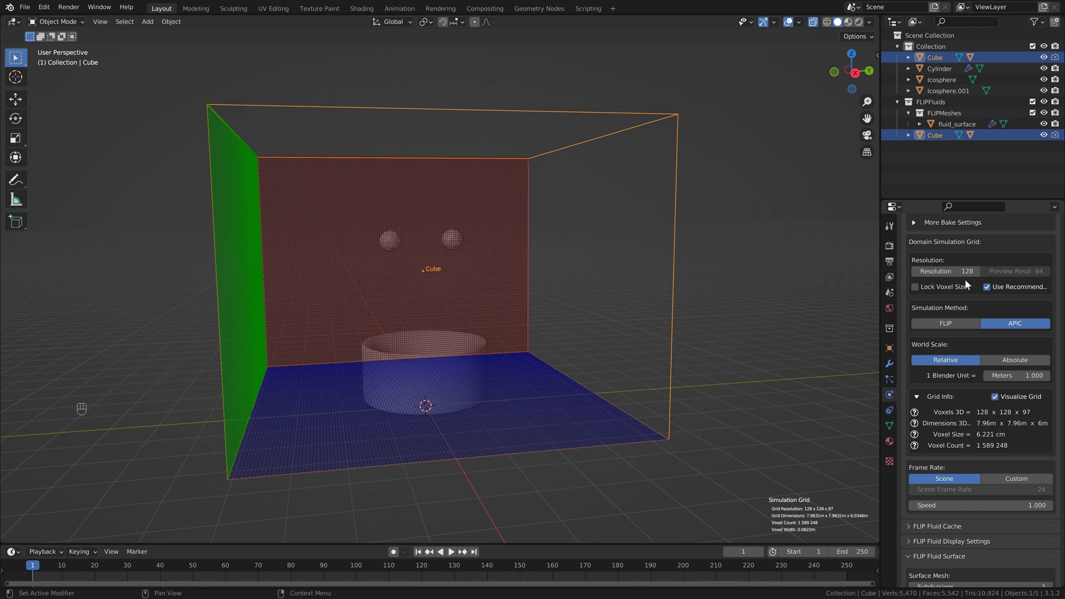
click(995, 397)
scroll(977, 389, up, 2)
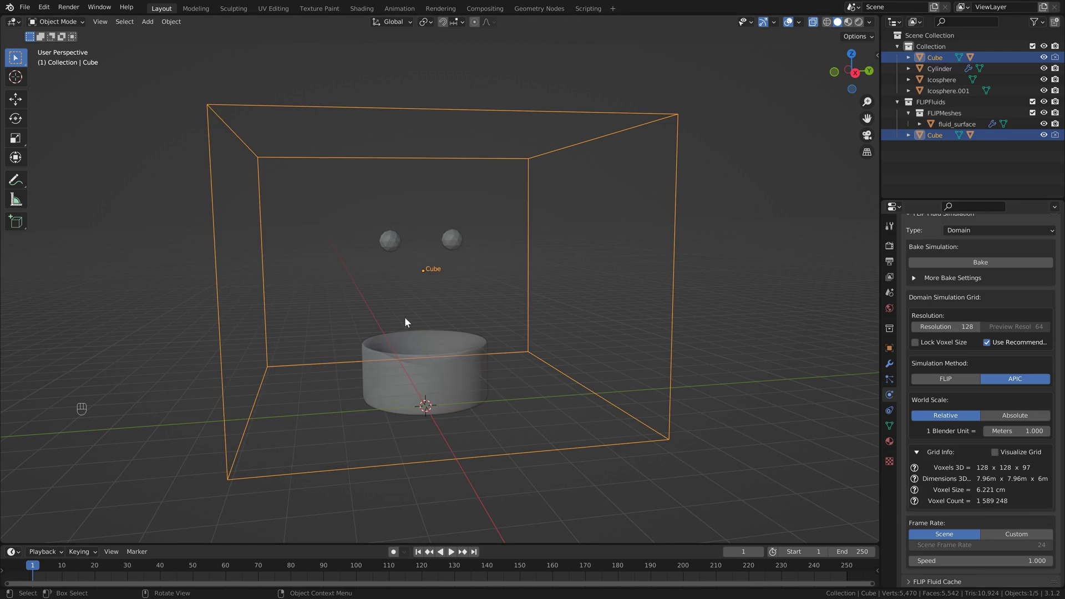
Step: Enable FLIP Fluid physics on the first ico sphere, Icosphere, and set its type to Inflow
click(394, 245)
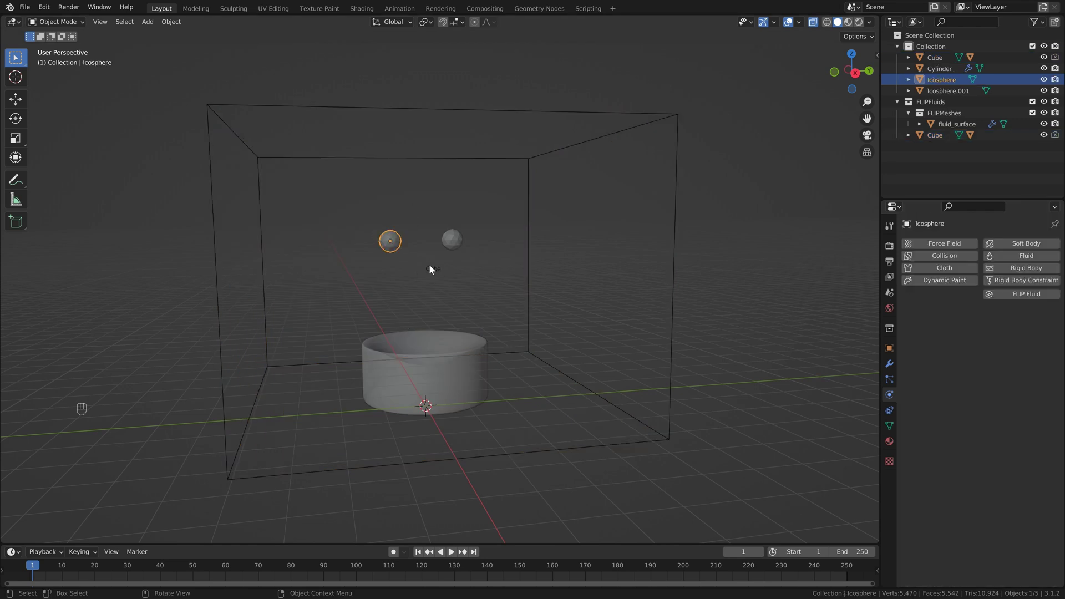
click(1011, 293)
click(1007, 328)
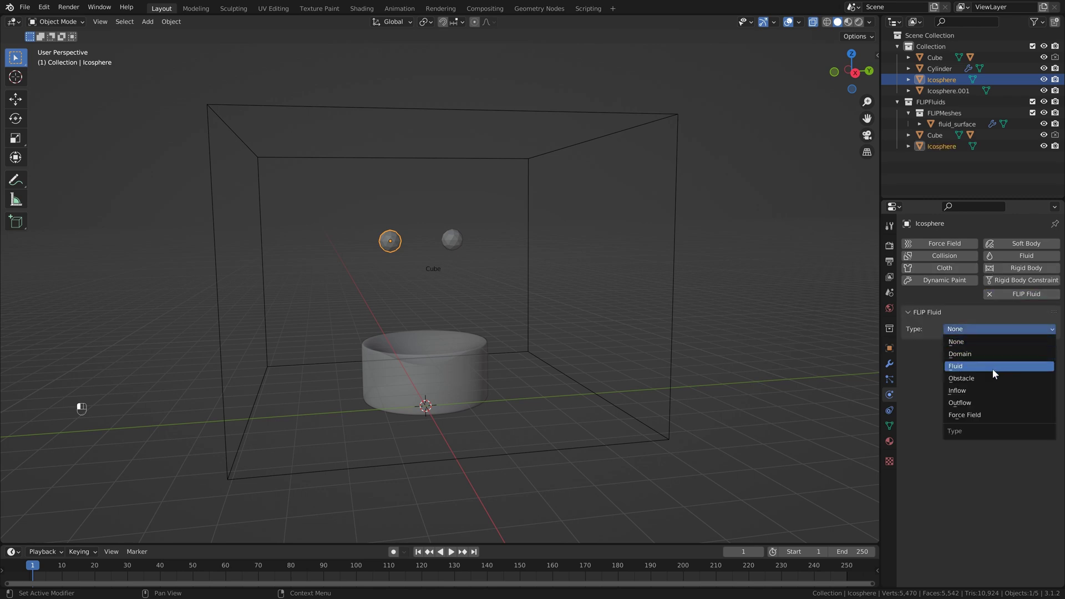
click(992, 390)
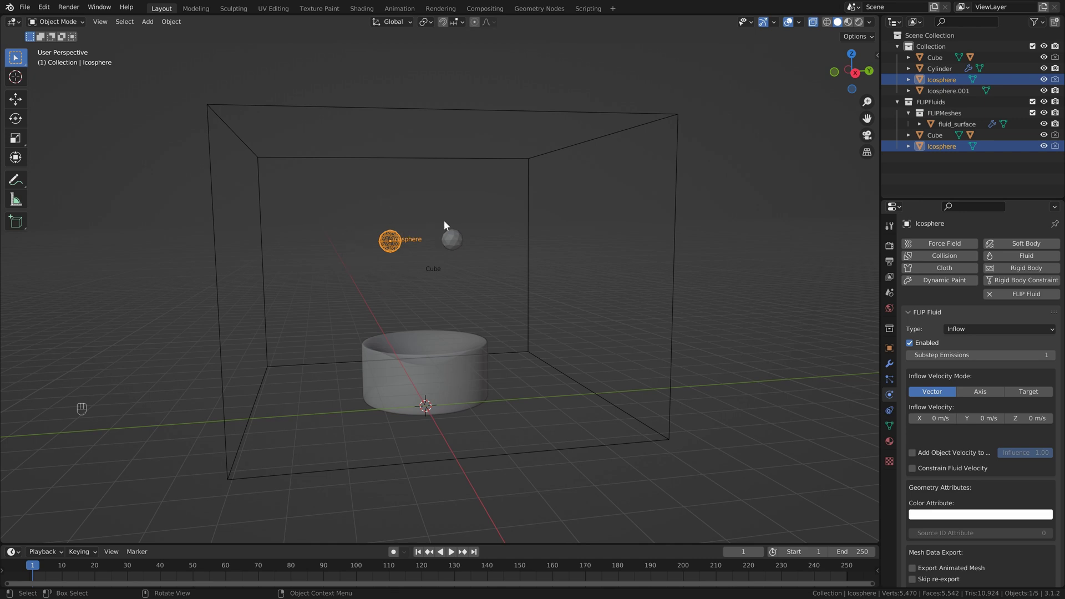
Step: Set the Color Attribute of the Icosphere inflow to a saturated orange-red
scroll(974, 425, down, 2)
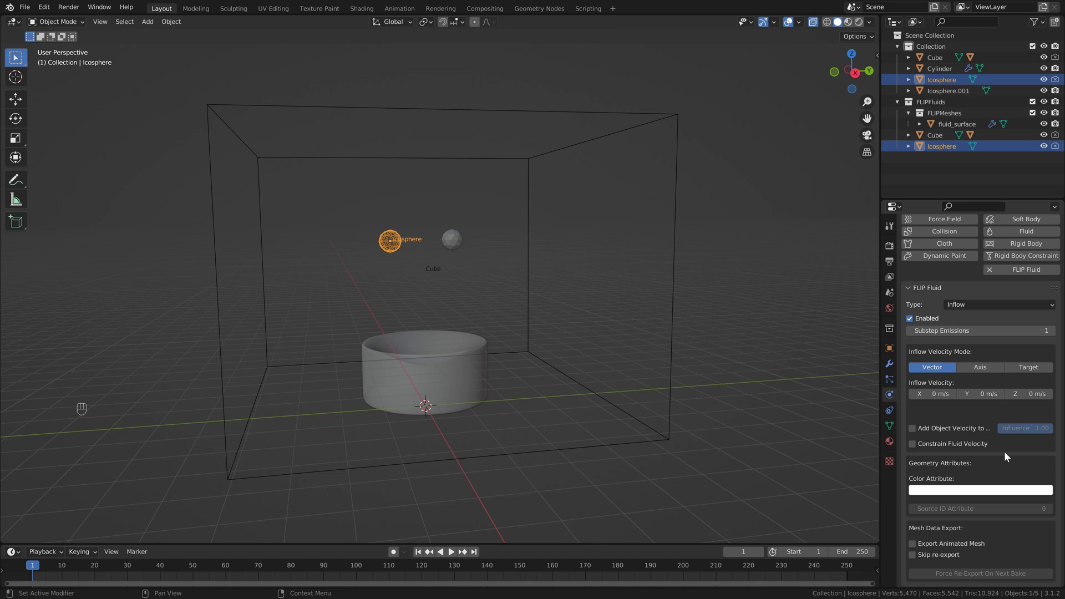
click(997, 489)
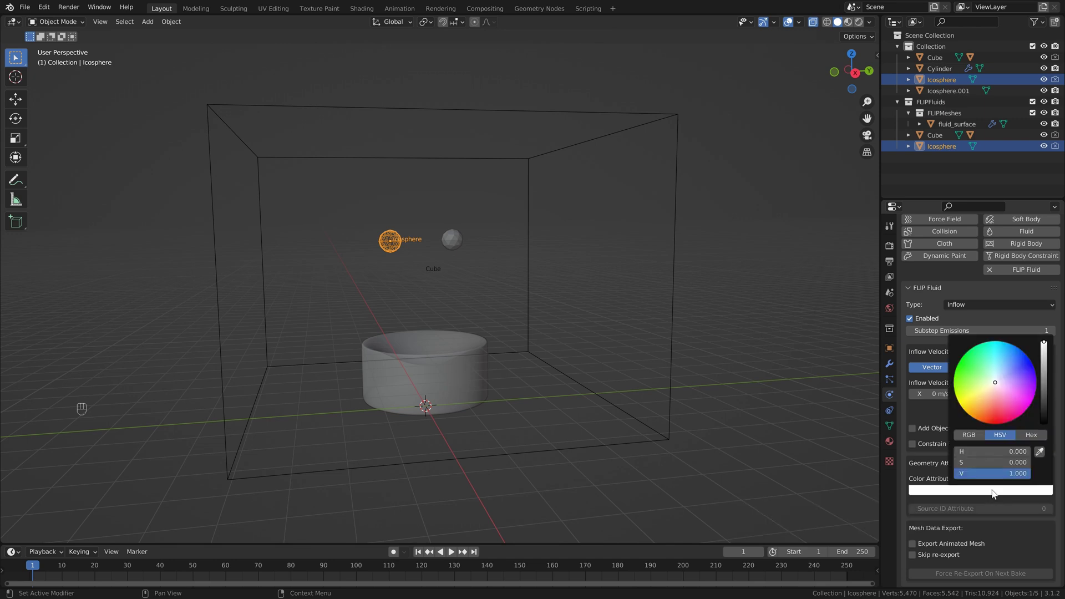
drag(998, 383, 985, 419)
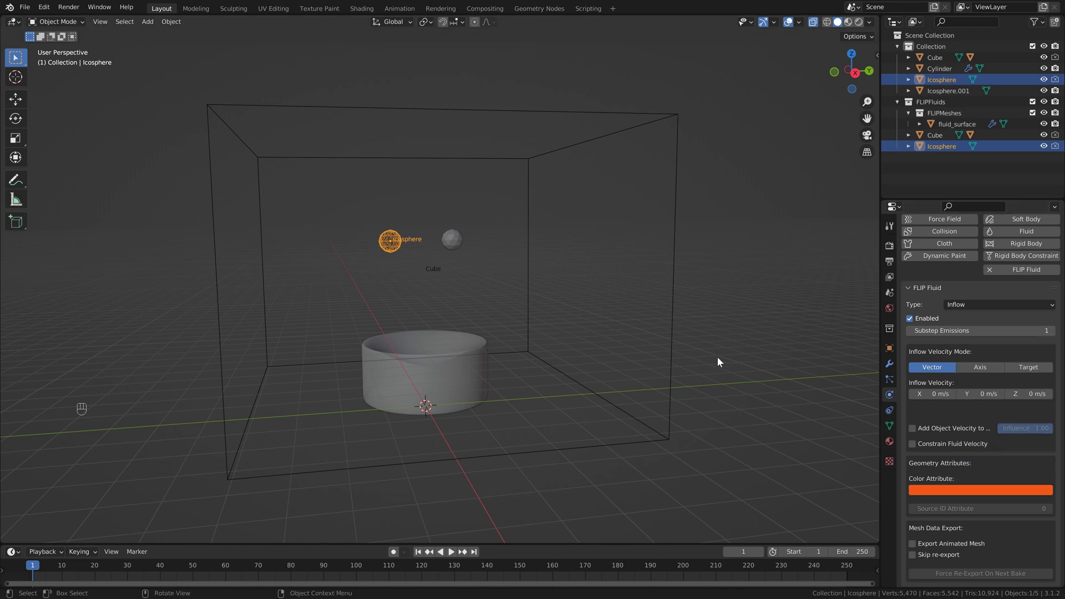
Step: Enable FLIP Fluid physics on the second ico sphere, Icosphere.001, and set its type to Inflow
middle_drag(718, 358, 455, 244)
click(451, 241)
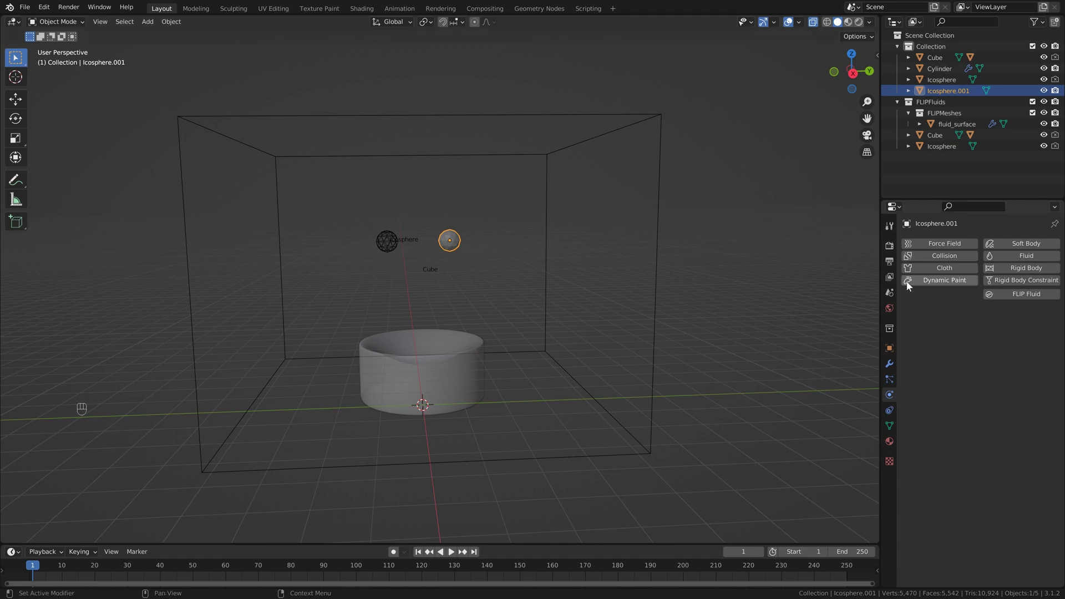
click(1027, 295)
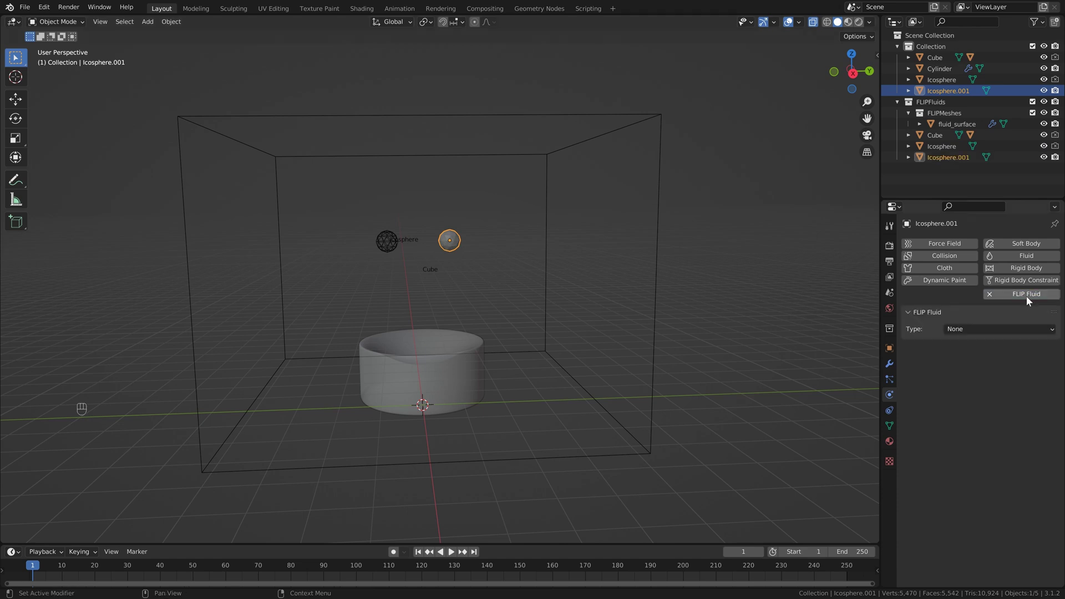
click(998, 328)
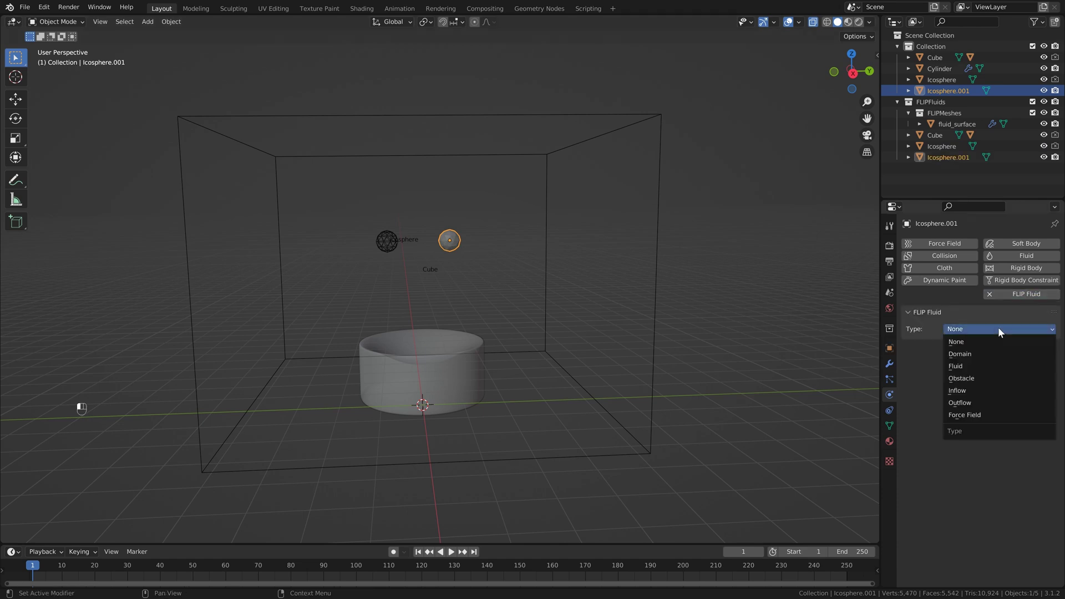
click(971, 388)
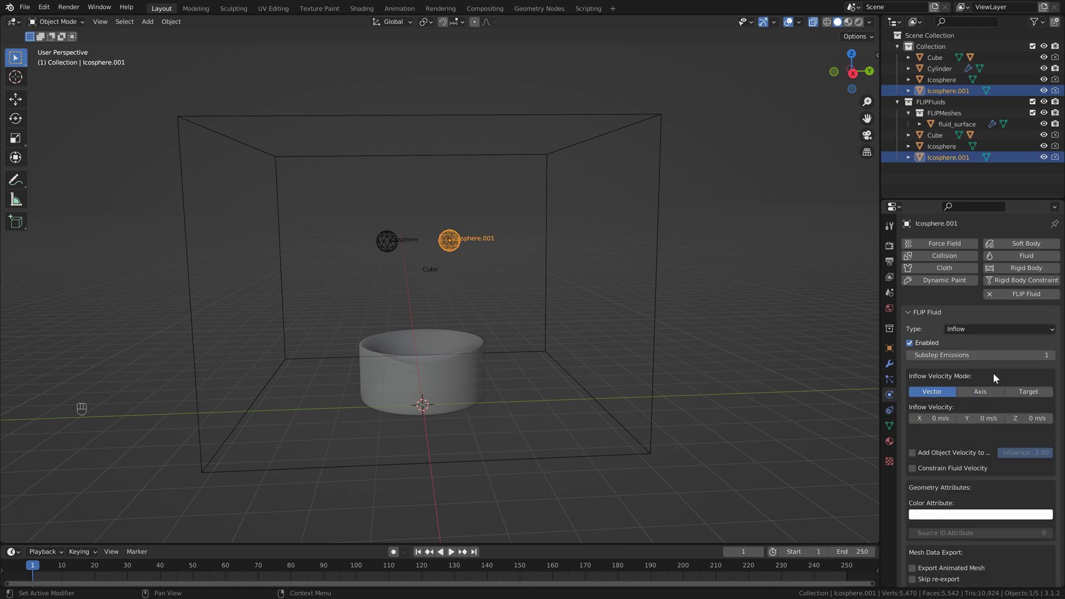
Step: Set the Color Attribute of the Icosphere.001 inflow to a bright, saturated yellow
scroll(994, 377, down, 1)
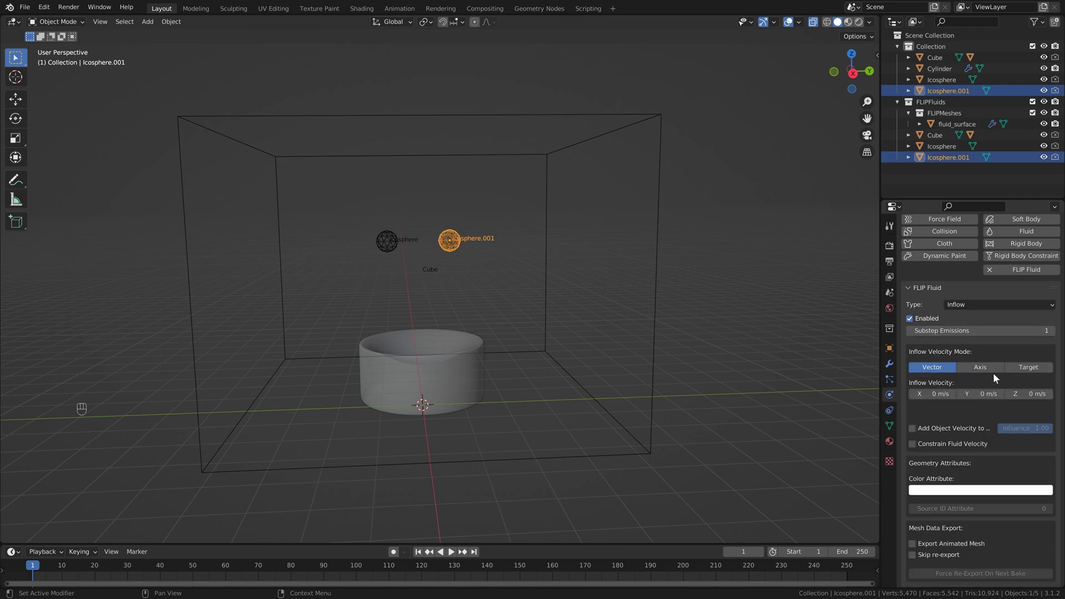
click(982, 492)
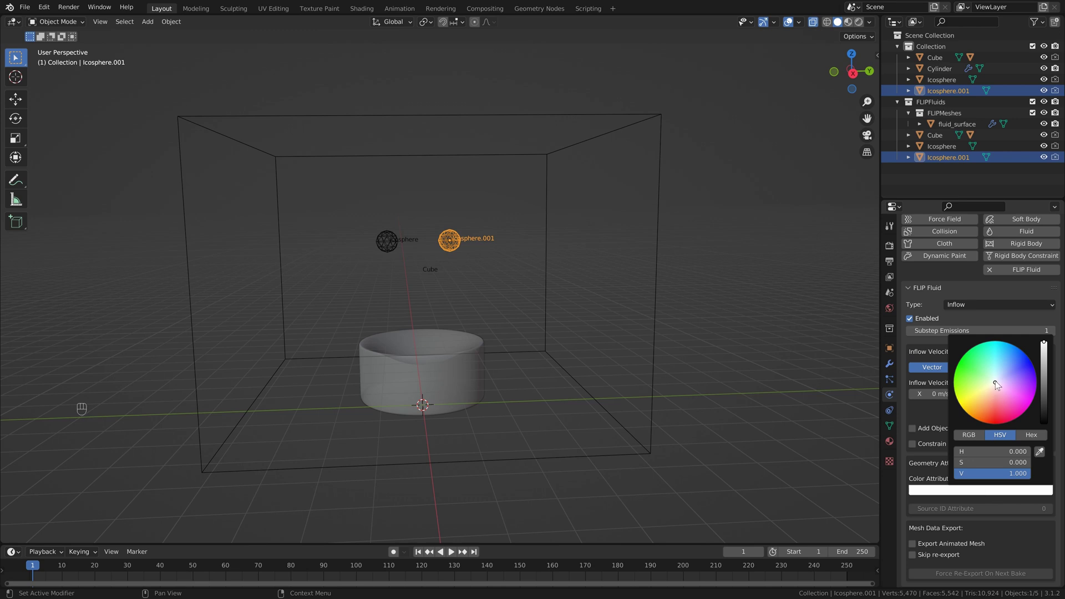
drag(996, 383, 959, 398)
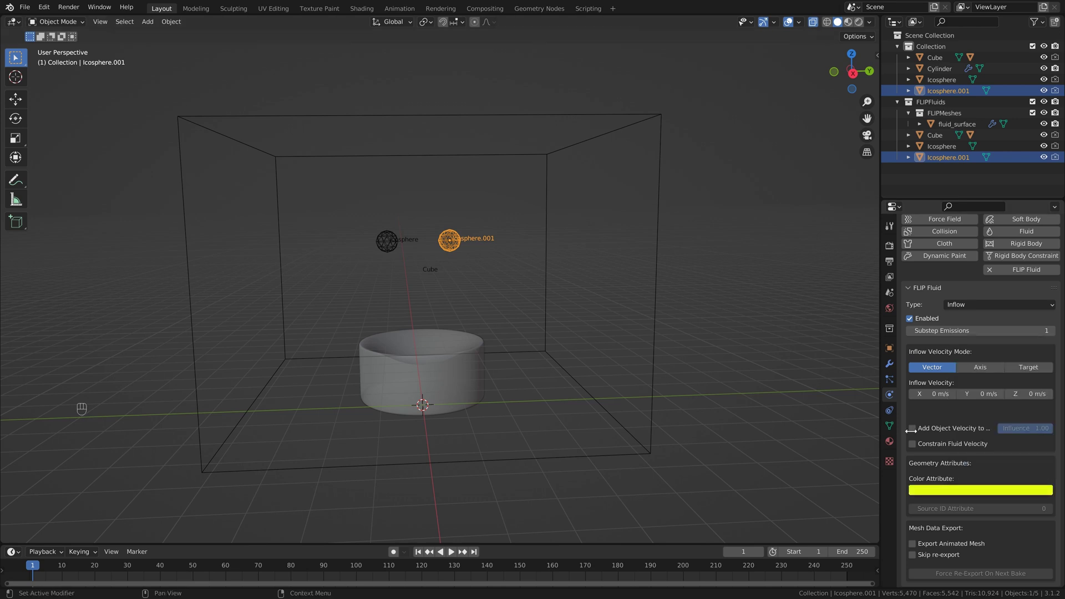
Step: Enable FLIP Fluid physics on the bowl cylinder as an Obstacle and set its friction to 1.00
shift+middle_drag(471, 369, 498, 341)
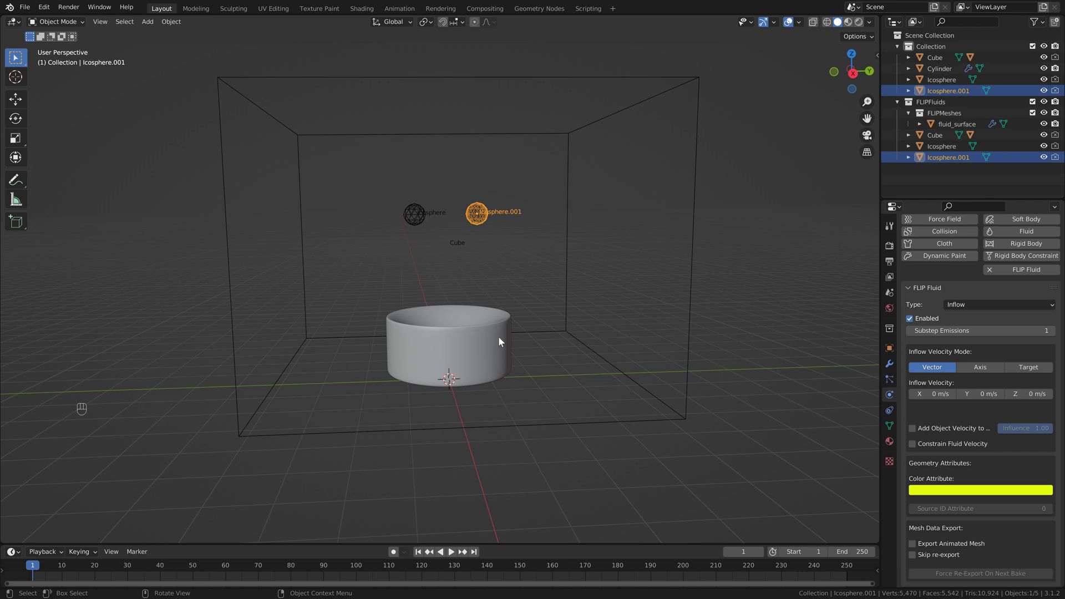
click(499, 340)
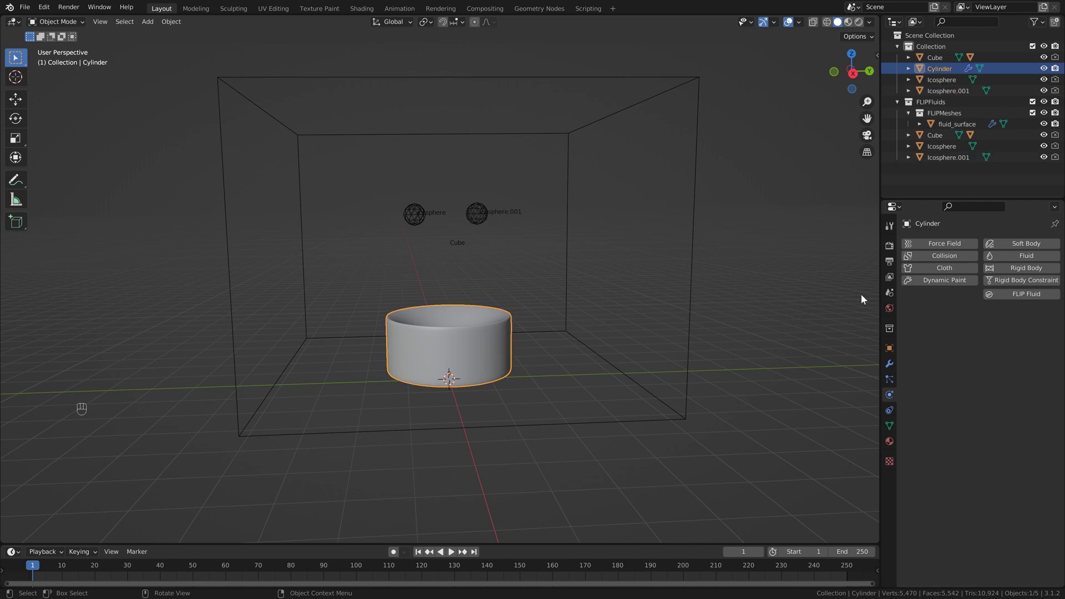
click(1027, 294)
click(1011, 330)
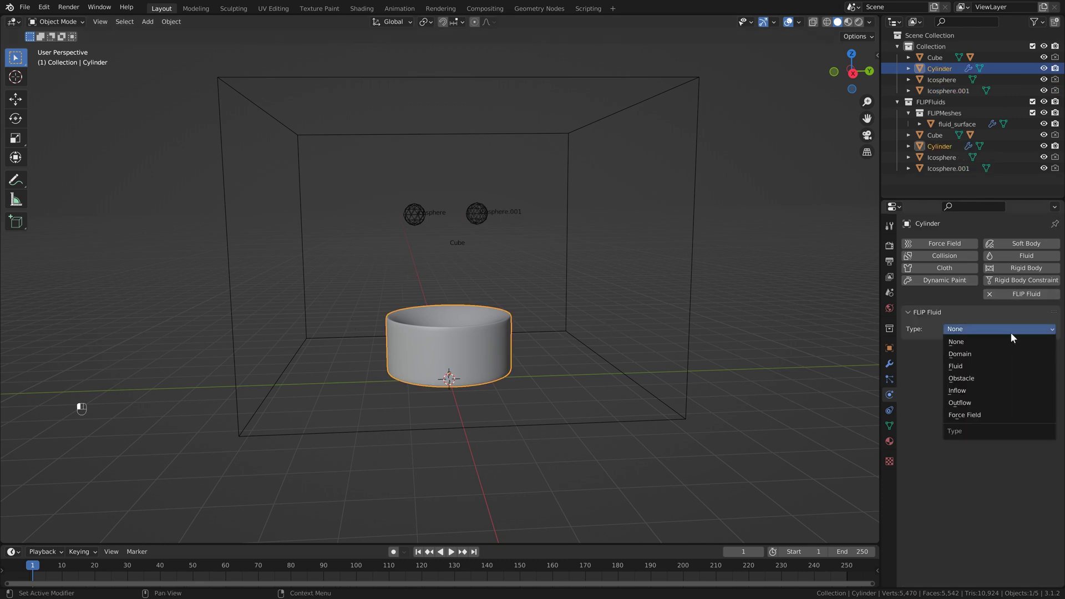
click(1010, 378)
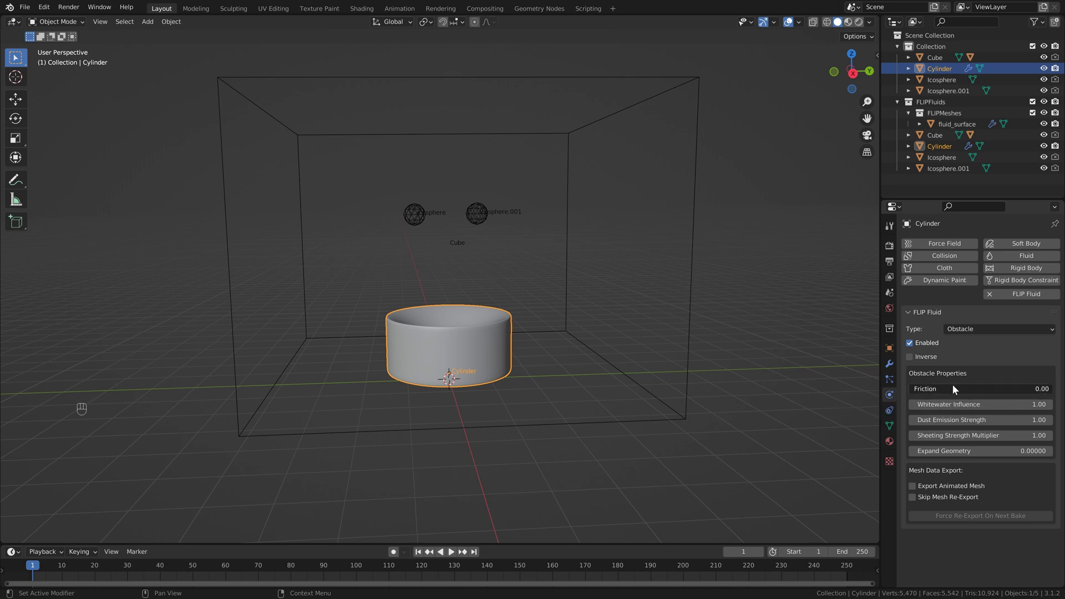
drag(952, 389, 1057, 392)
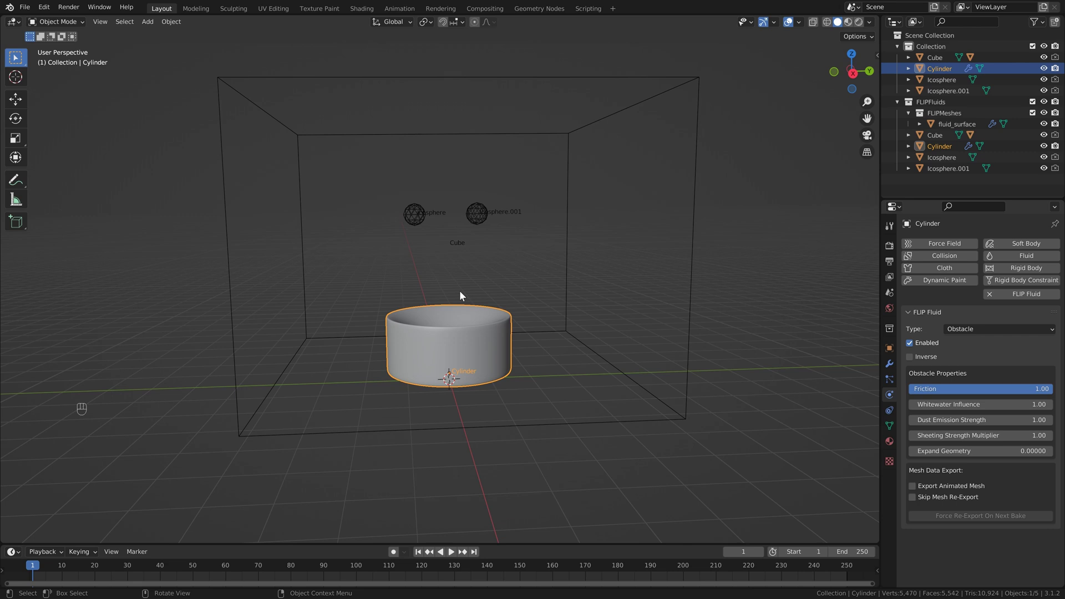
Step: Enable viscosity, surface tension and sheeting effects in the cube domain's FLIP Fluid World settings, with a viscosity base of 0.01
middle_drag(470, 289, 541, 276)
click(563, 277)
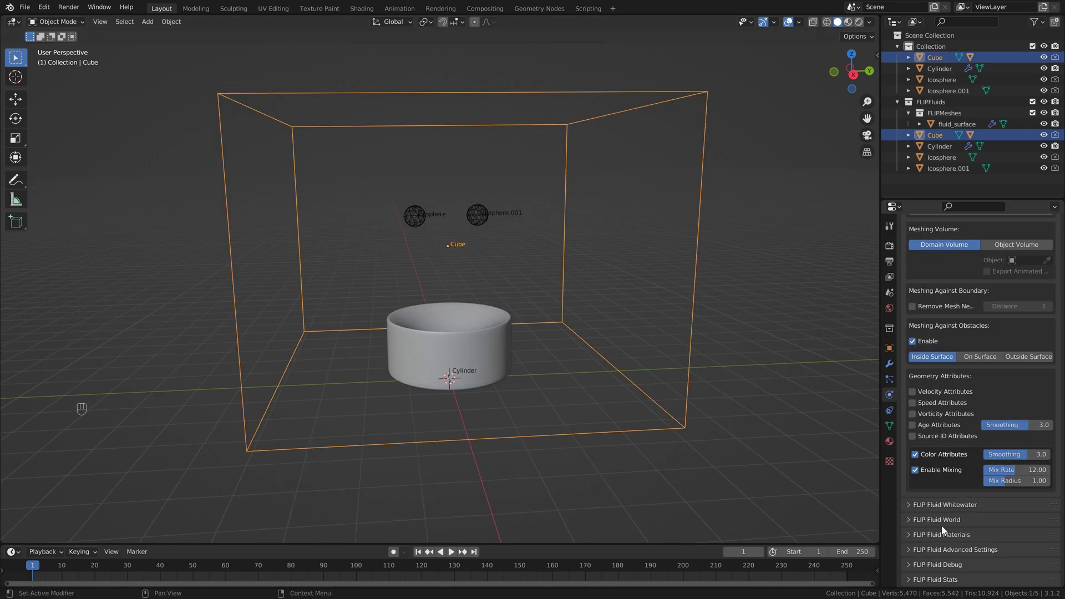
click(910, 520)
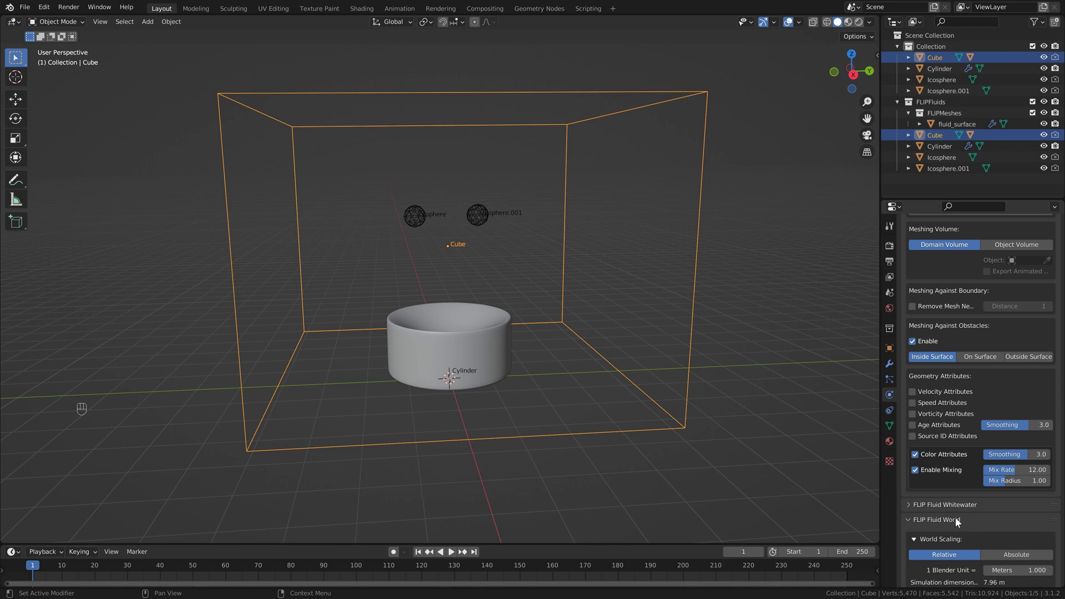
scroll(956, 517, down, 4)
scroll(956, 517, down, 4)
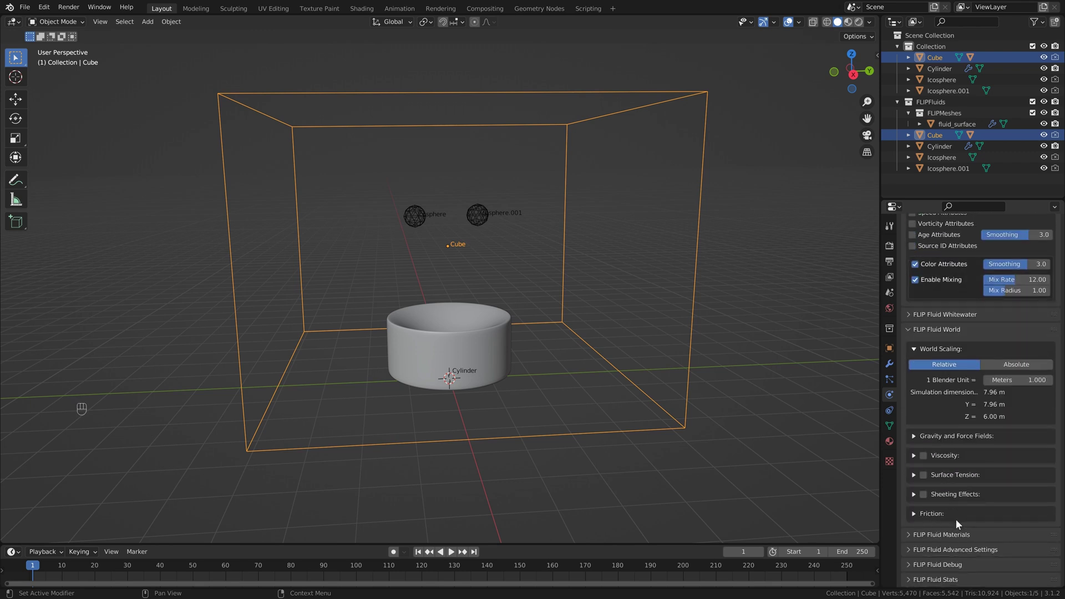
click(916, 456)
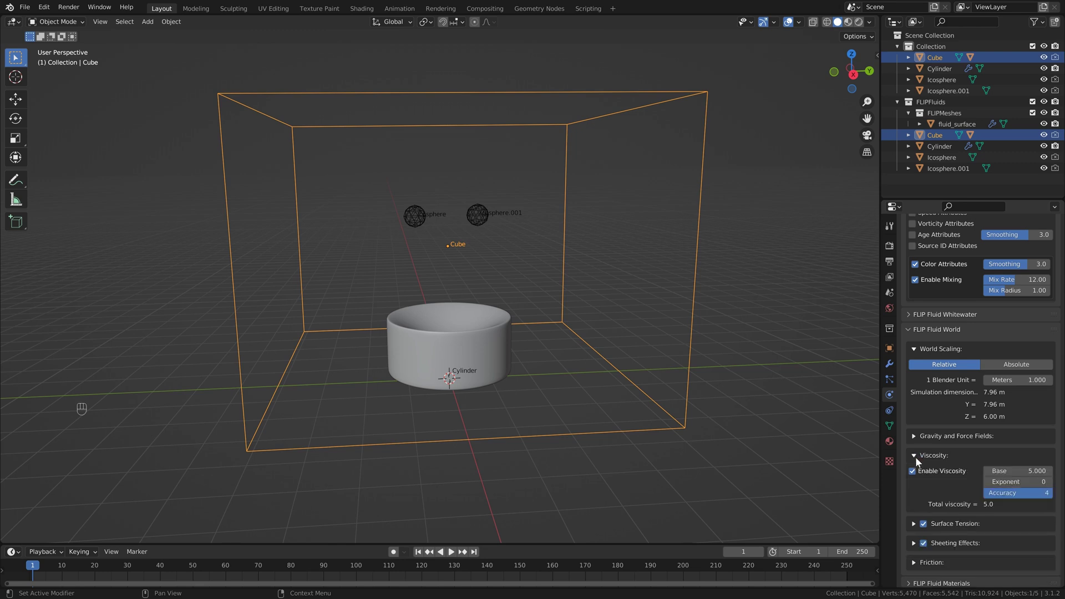
click(1024, 471)
text(0.01)
key(Return)
click(915, 457)
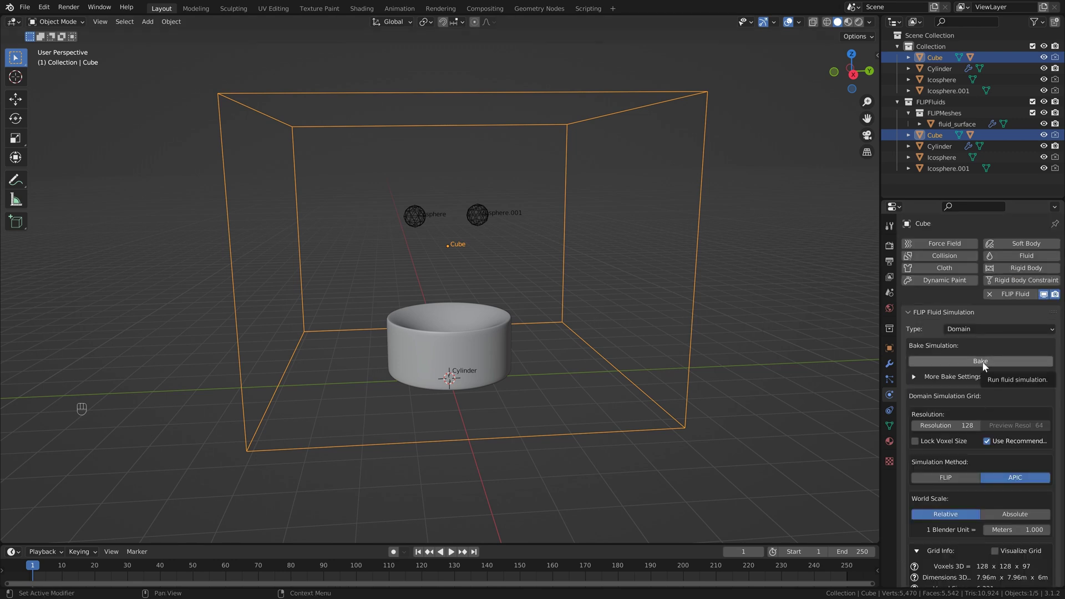
Step: Check both ico sphere inflows, reselect the cube domain and start baking the fluid simulation
middle_drag(595, 207, 590, 207)
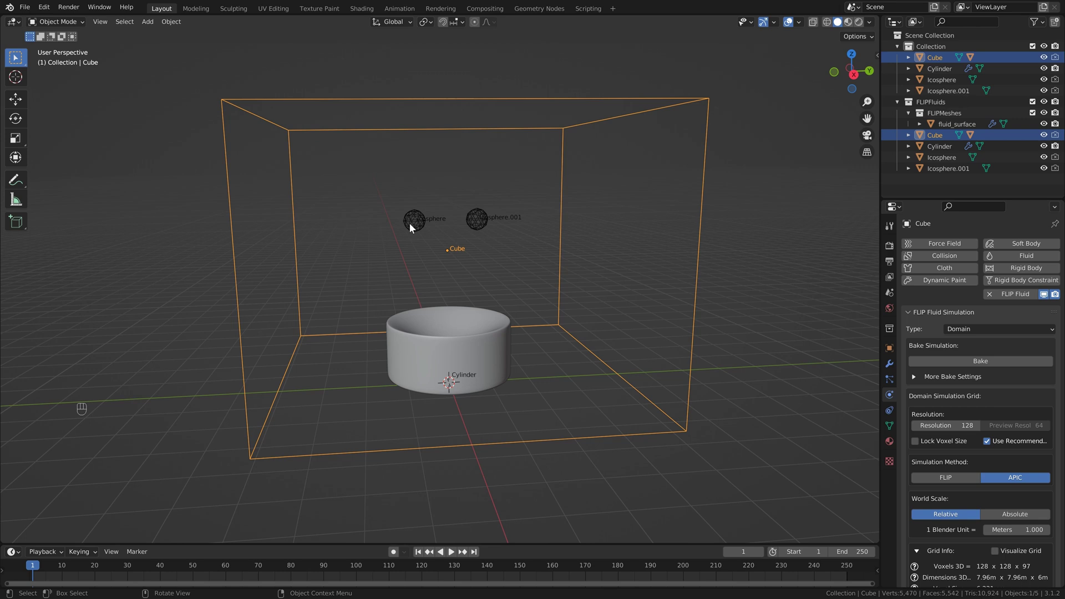
click(478, 219)
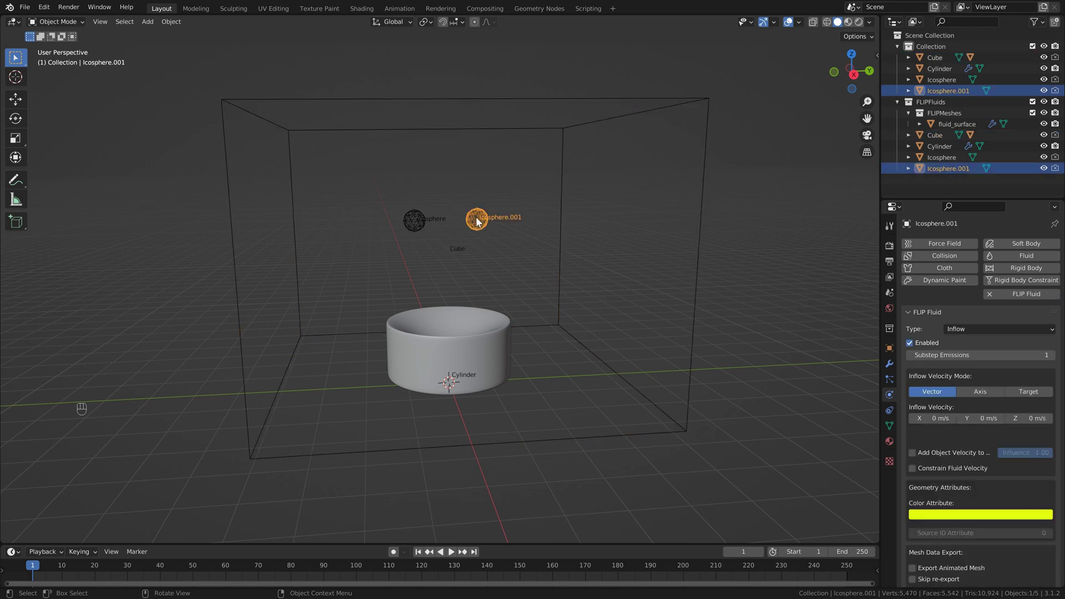
click(414, 220)
click(531, 307)
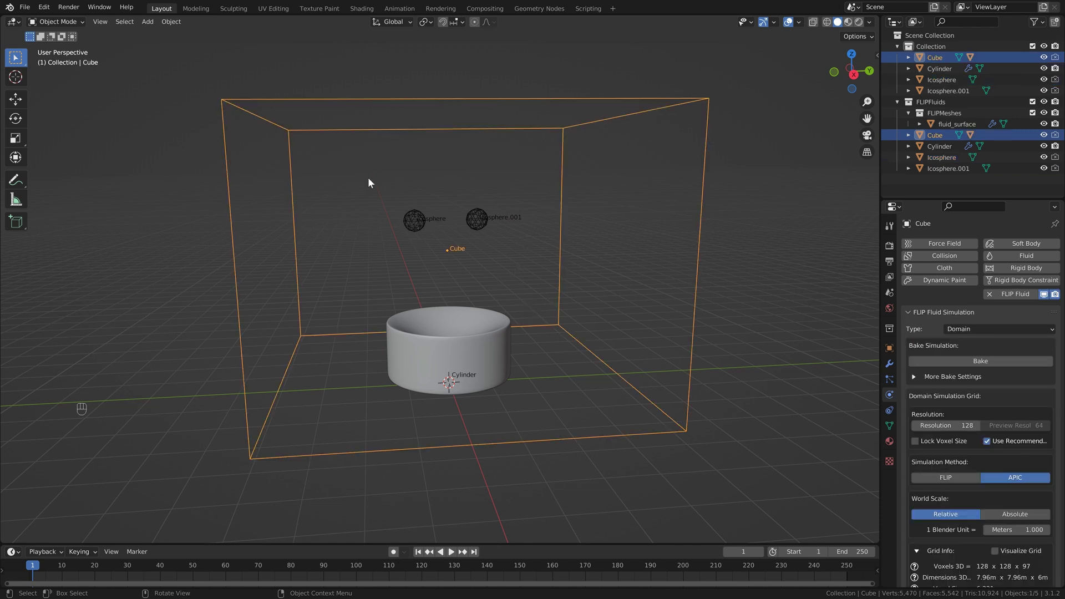
click(981, 360)
Step: Step through the baked frames and play the animation to examine how the two fluids pour into the bowl
key(Right)
key(Right)
key(Right)
key(Right)
key(Right)
key(Right)
key(Right)
key(Right)
key(Right)
key(Right)
key(Right)
key(Right)
key(Right)
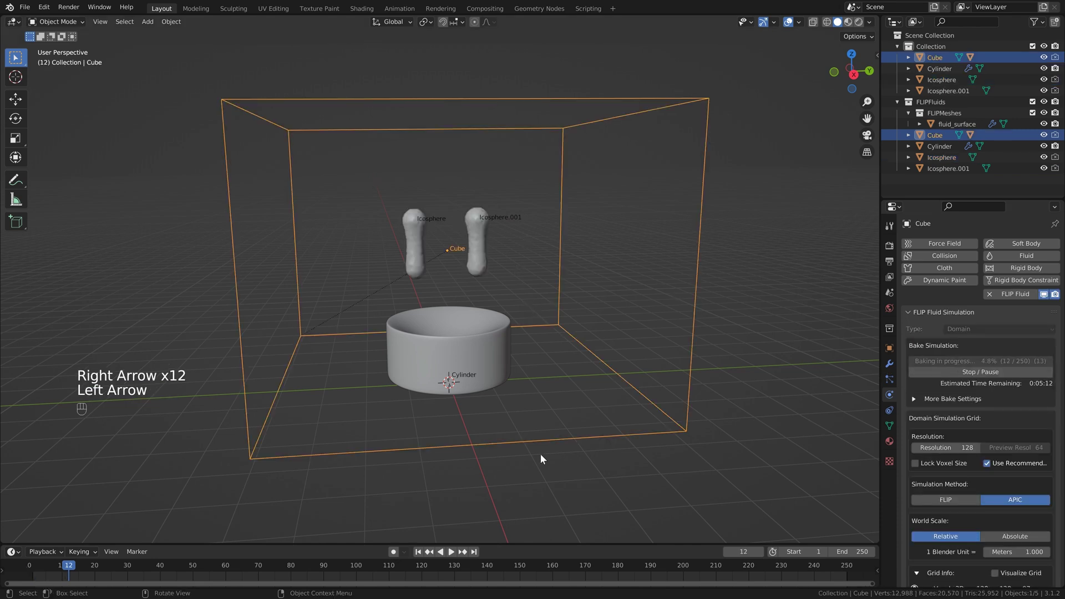
key(Right)
key(Right)
key(Right)
key(Right)
key(Right)
key(Right)
key(Right)
key(Right)
key(Right)
key(Right)
key(Right)
key(Right)
key(Right)
key(Right)
key(Right)
key(Right)
key(Right)
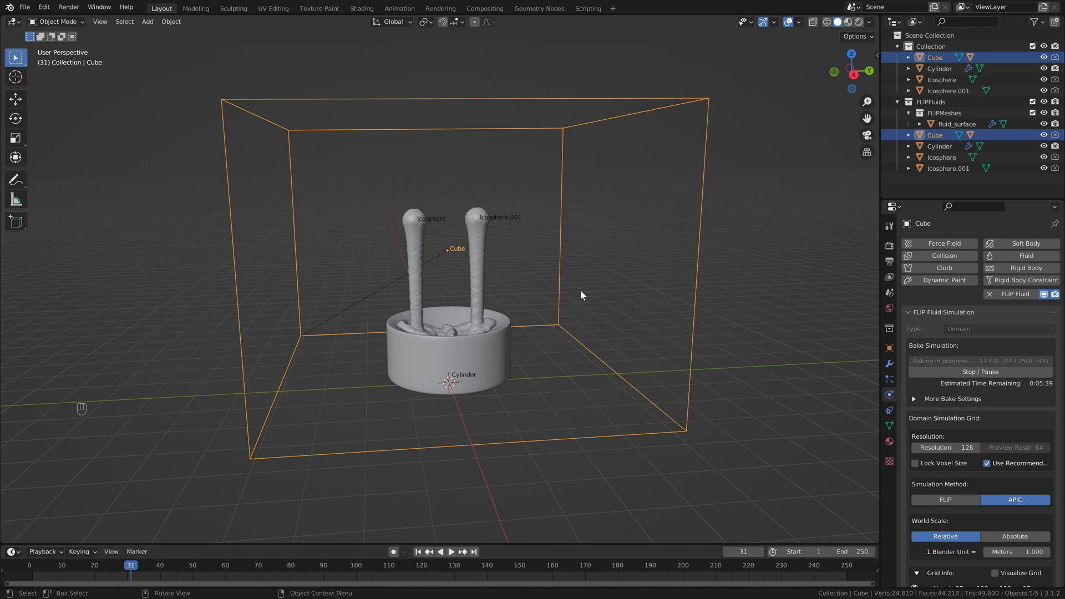
key(space)
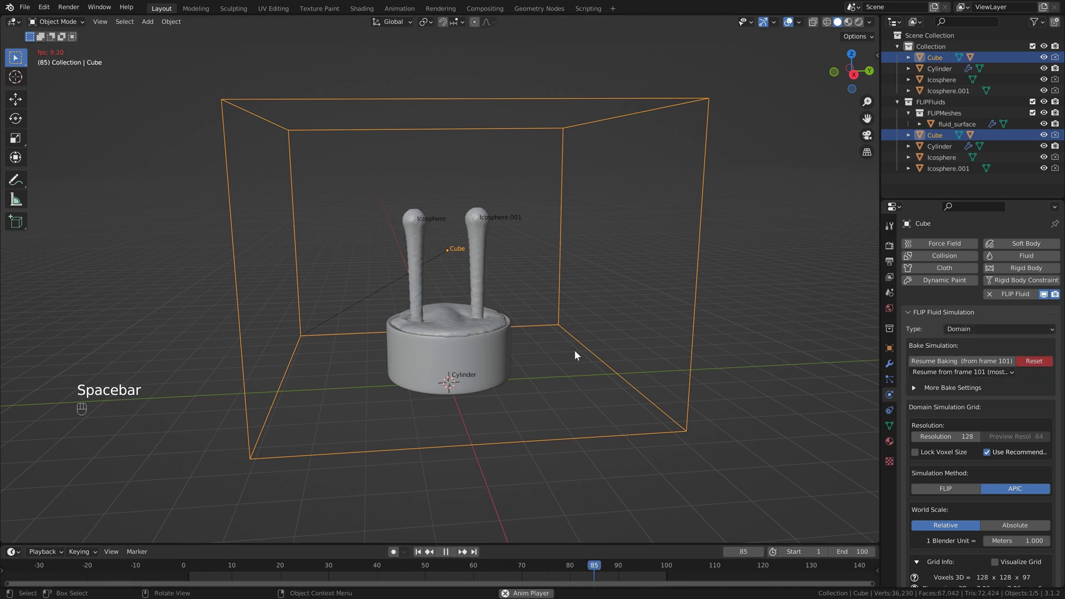
Step: Switch the viewport to rendered shading and assign an Environment Texture to the world background color
click(859, 22)
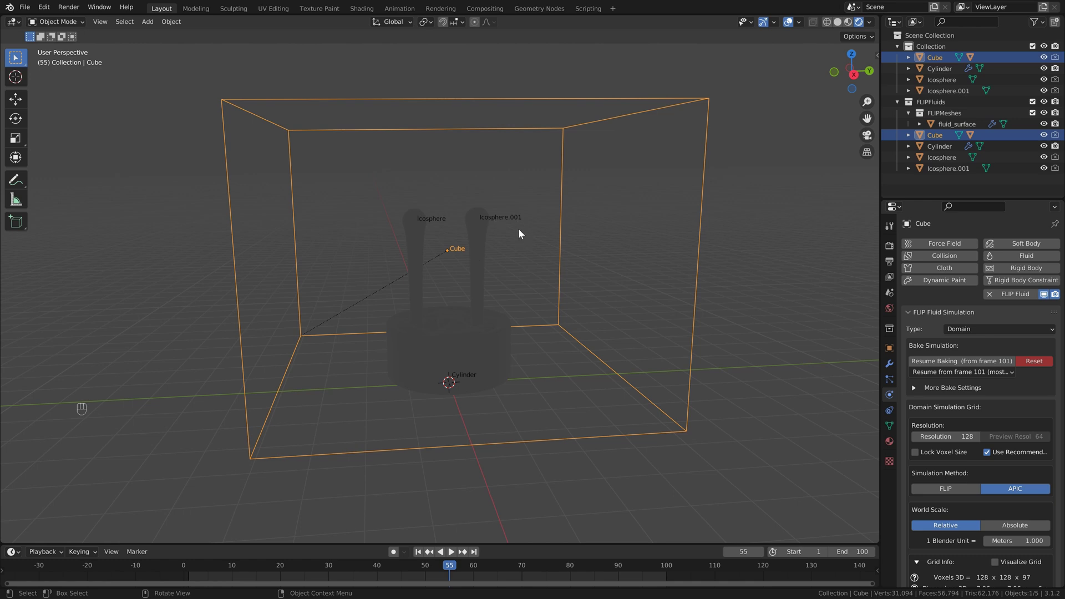
key(shift)
click(889, 308)
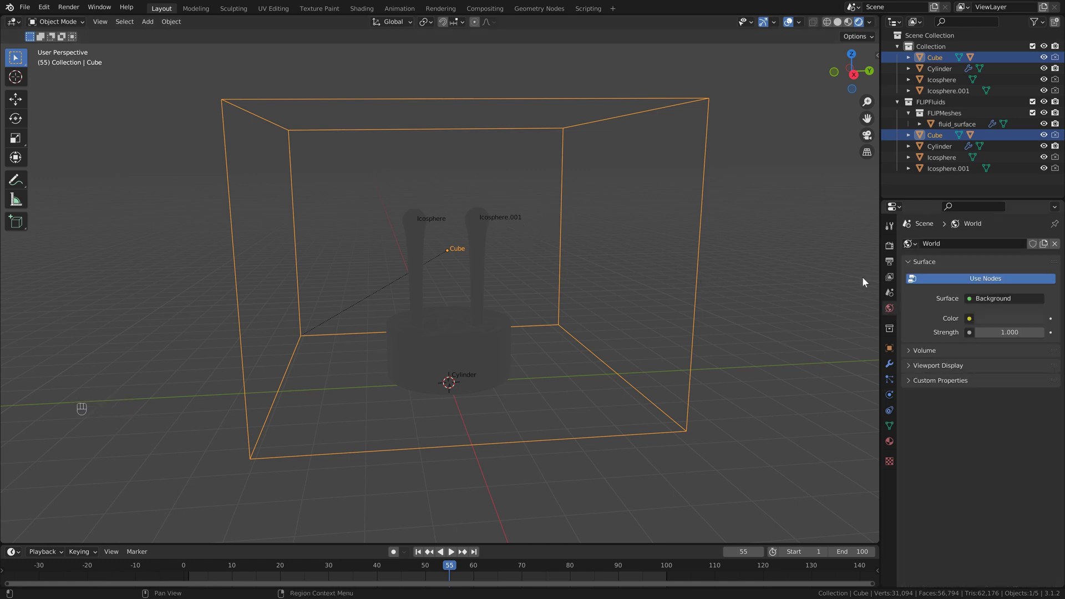
click(970, 319)
click(970, 318)
click(970, 319)
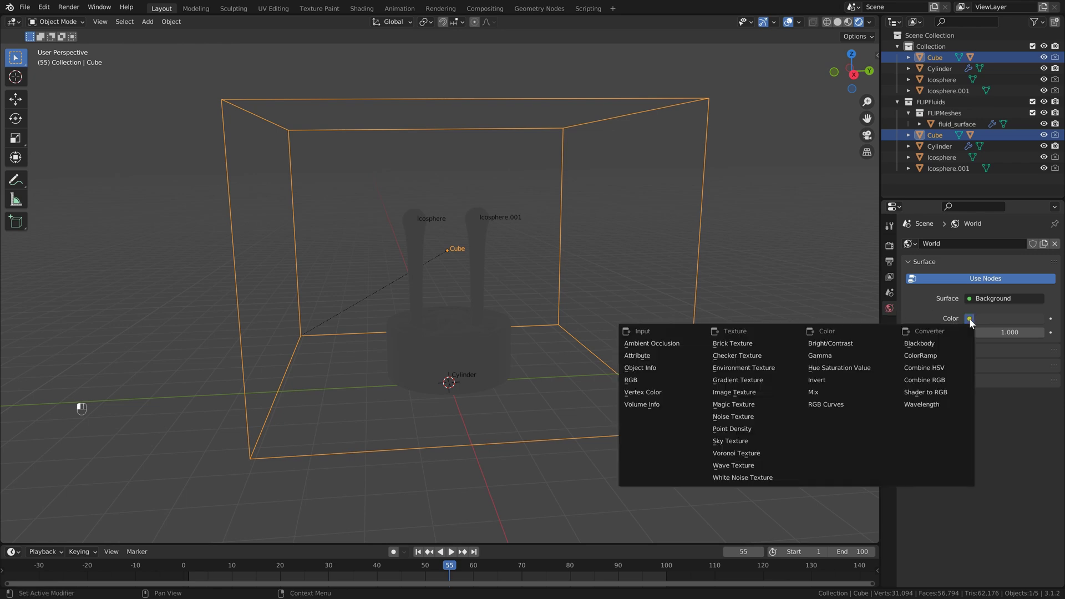
click(758, 369)
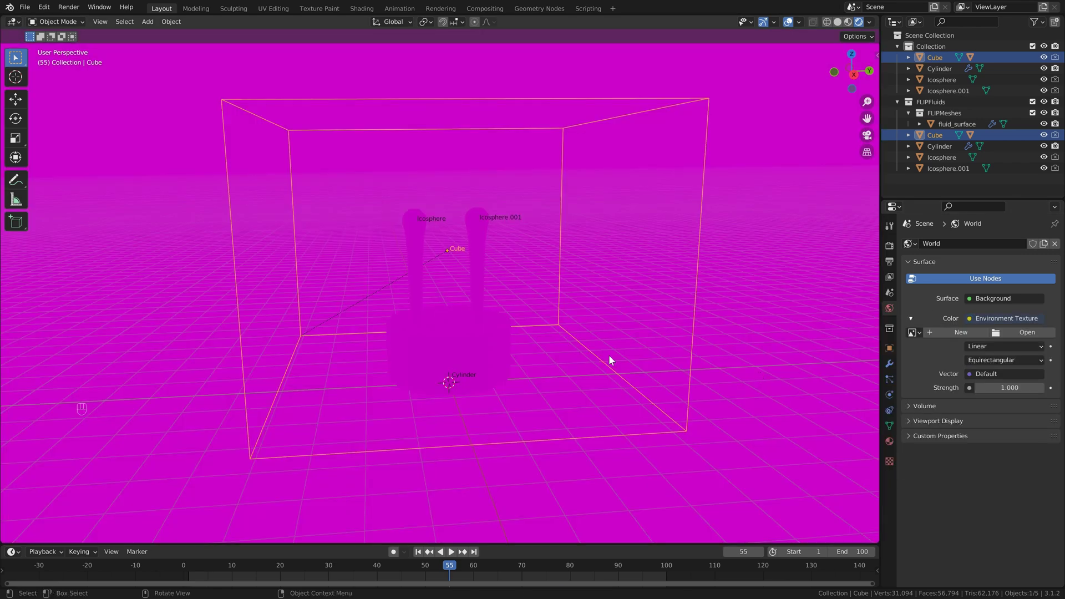
Step: Load the image belfast_sunset_4k.exr into the world's environment texture
click(1004, 335)
click(610, 394)
click(704, 442)
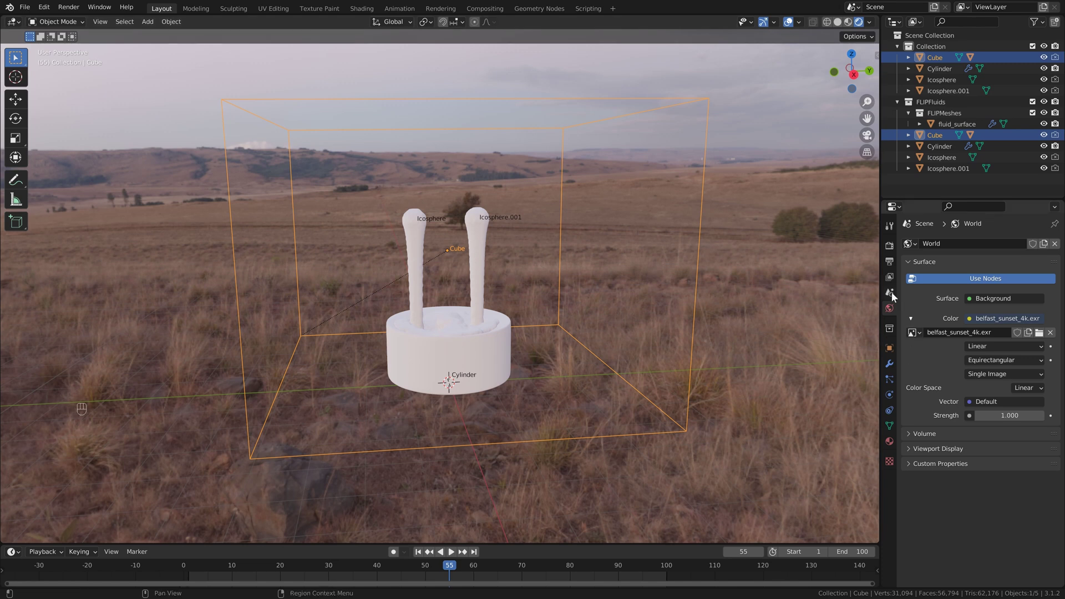
Step: Turn on the transparent film option in the Eevee render settings to hide the environment background
click(888, 245)
click(908, 487)
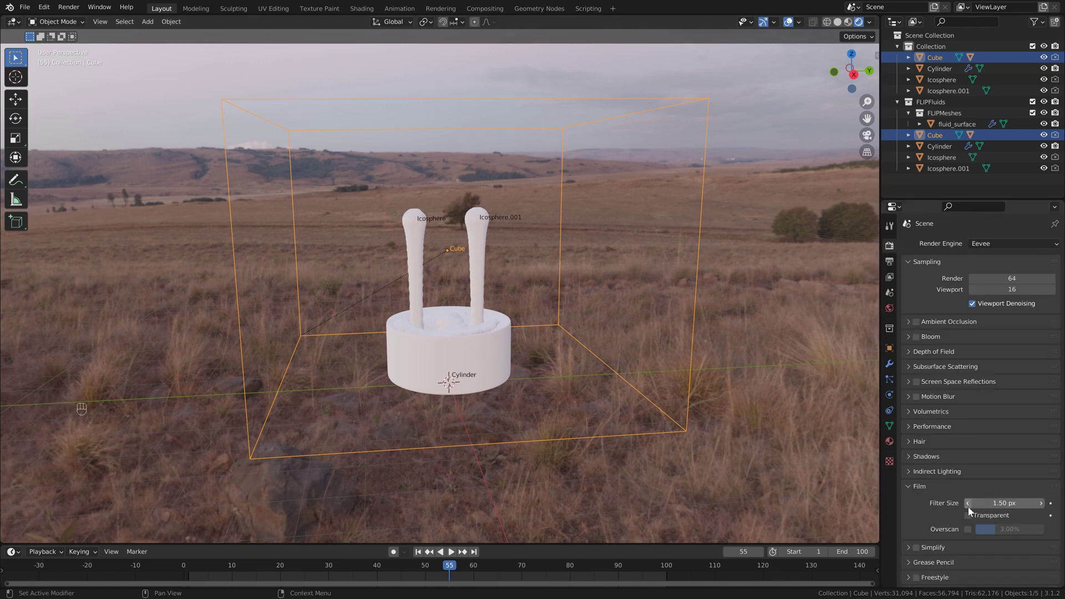
click(968, 516)
click(907, 486)
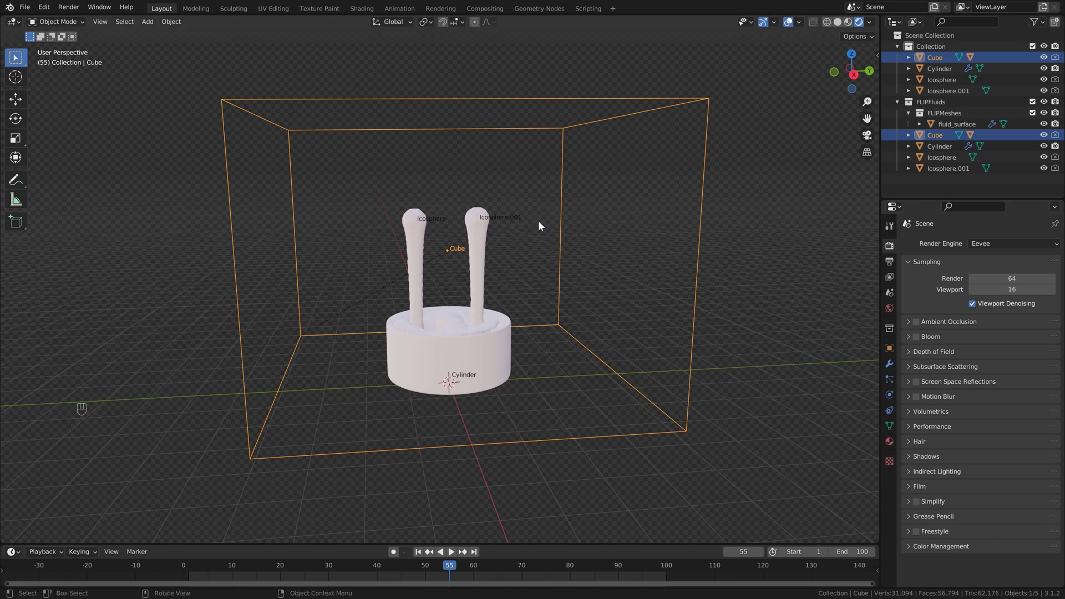
Step: Select the fluid_surface mesh, split the 3D viewport in two and change one half to the Shader Editor
click(471, 242)
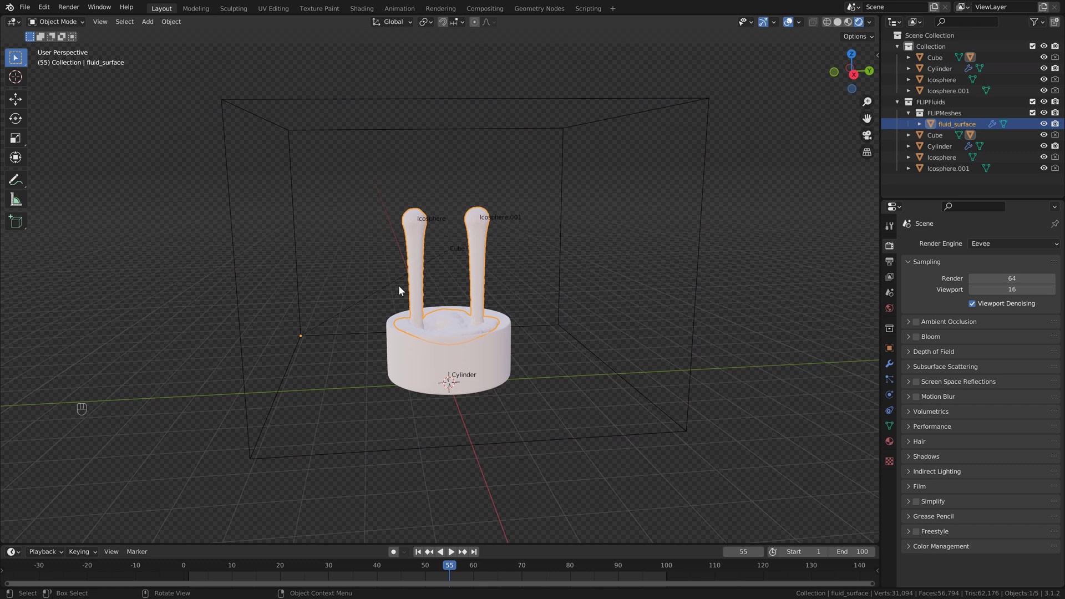
scroll(417, 314, up, 2)
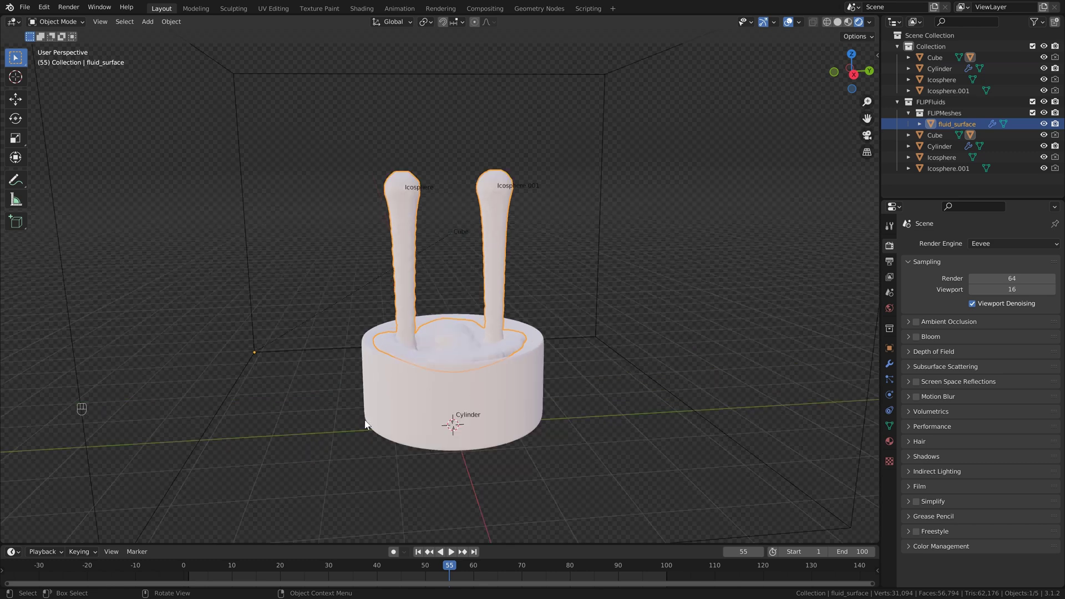
scroll(491, 344, down, 2)
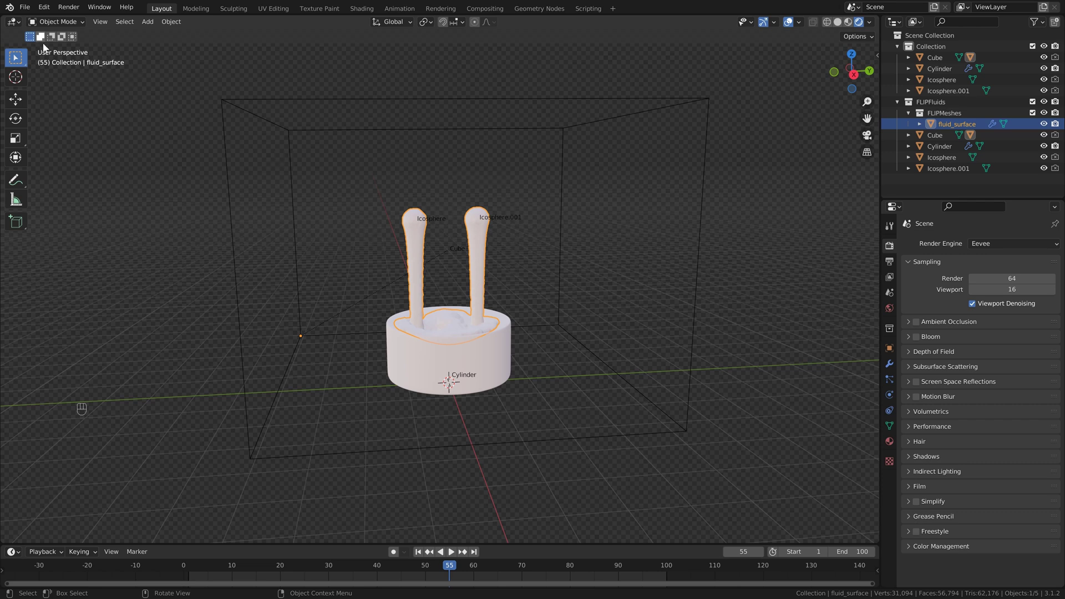
drag(3, 16, 414, 60)
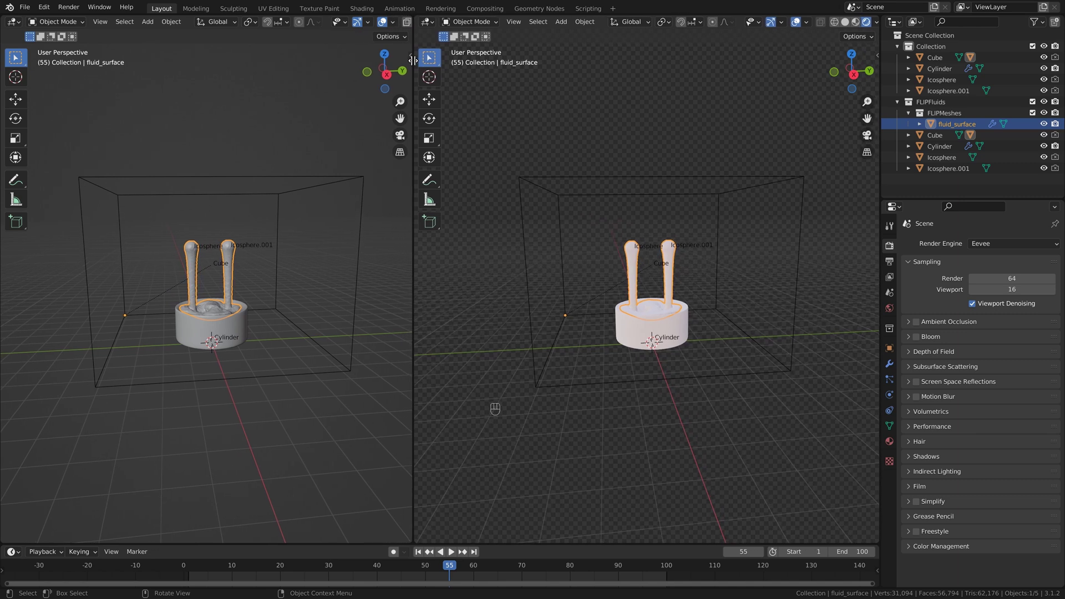
click(12, 22)
click(44, 130)
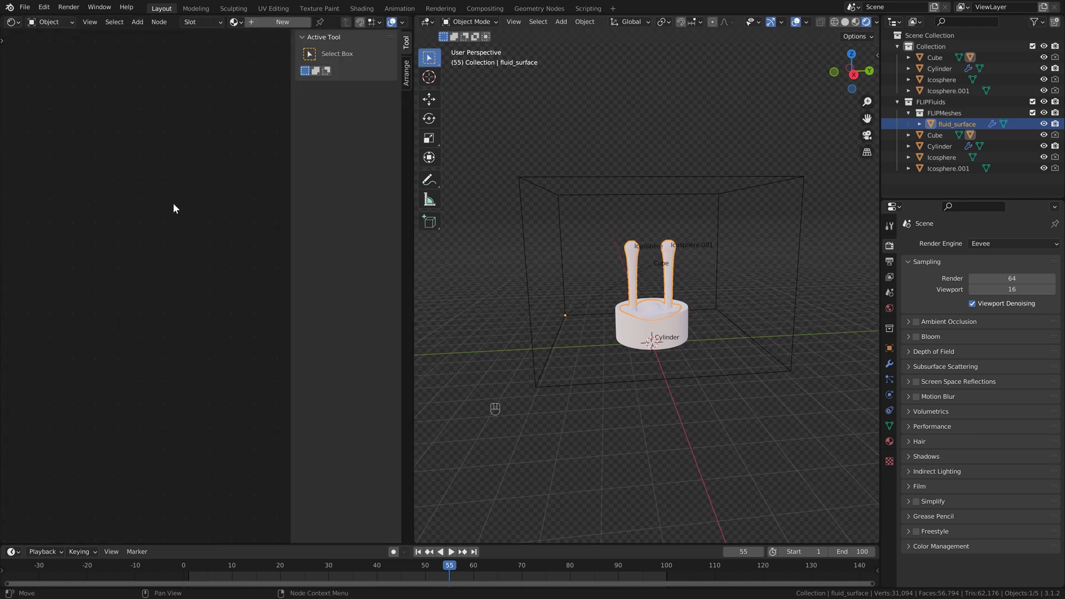
Step: Create a new material for the fluid_surface mesh and add an Attribute node beside the Principled BSDF
key(n)
click(276, 21)
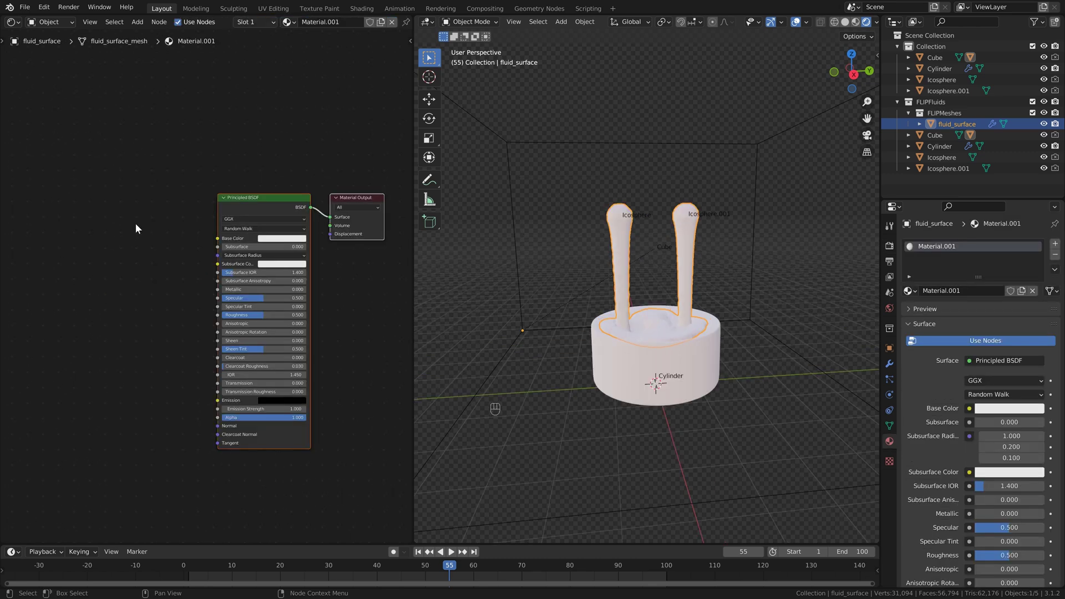
middle_drag(110, 215, 126, 221)
key(shift+a)
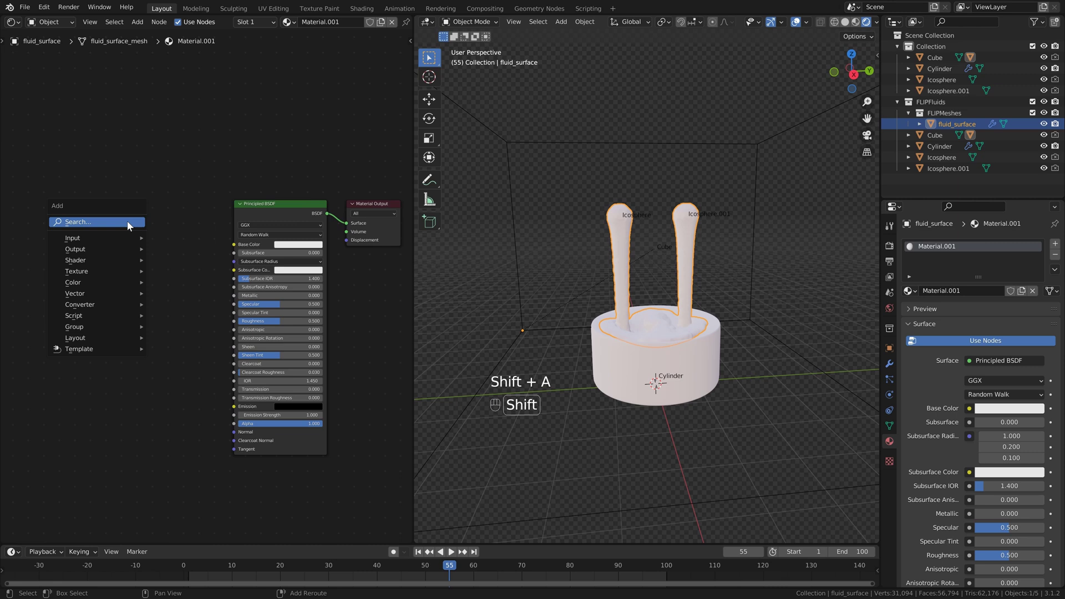
click(127, 221)
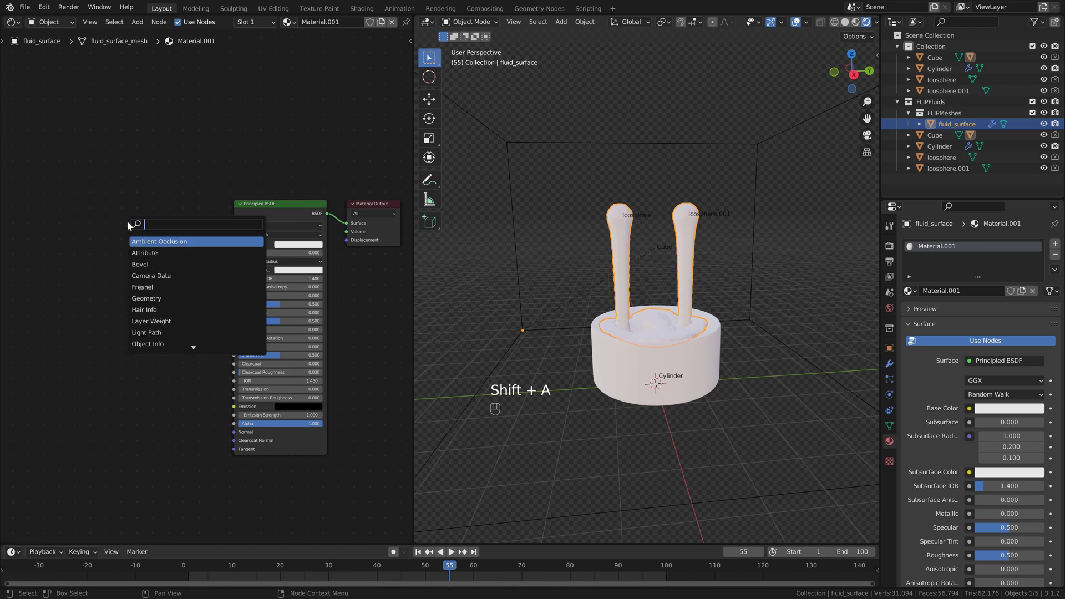
text(att)
key(Return)
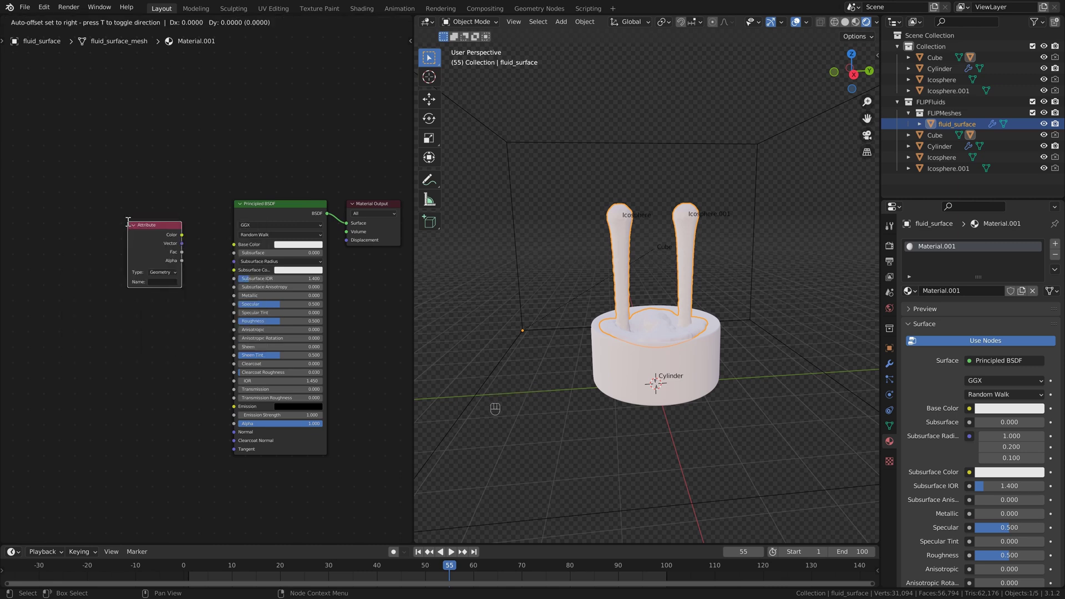
click(107, 230)
Step: Connect the Attribute node's Color output to the Principled BSDF's Base Color and set the attribute name to flip_color
drag(161, 244, 235, 242)
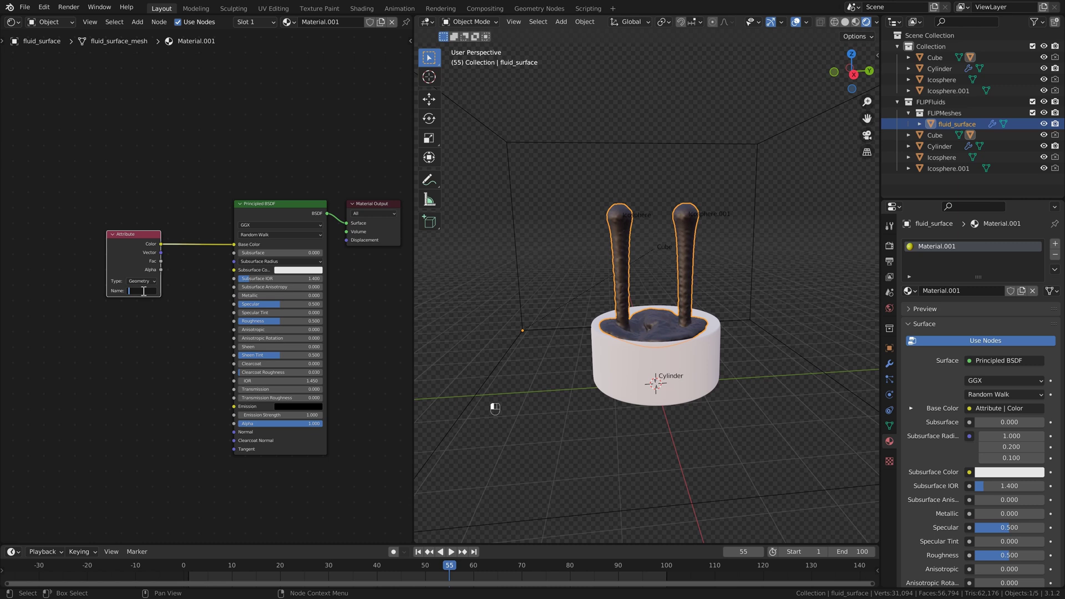
text(lip_color)
key(Return)
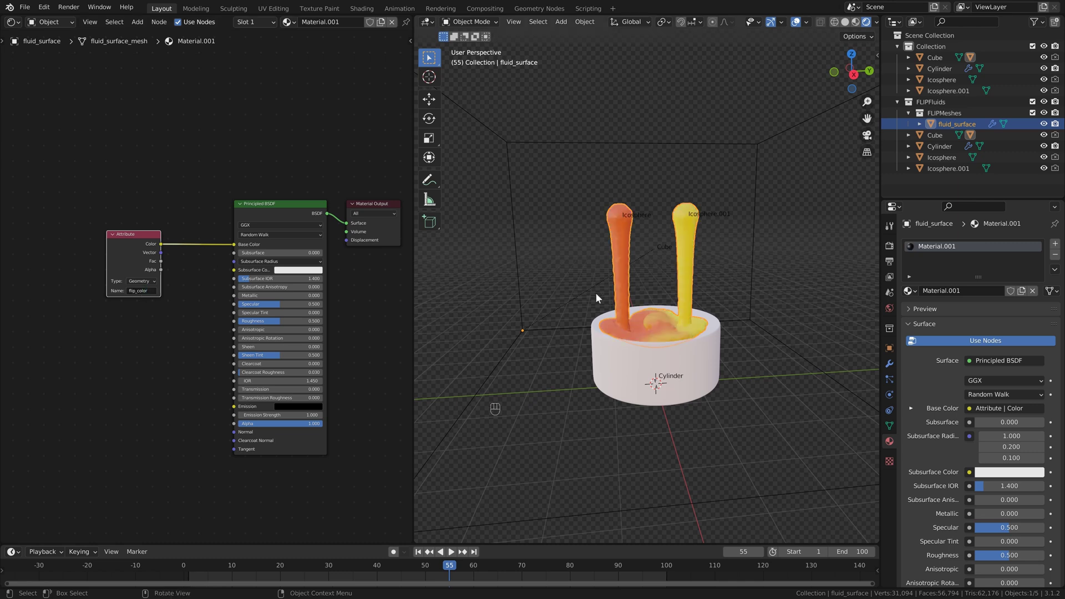
Step: Lower the fluid material's roughness to about 0.273 and inspect the shaded fluid up close
scroll(610, 302, up, 4)
middle_drag(689, 316, 637, 334)
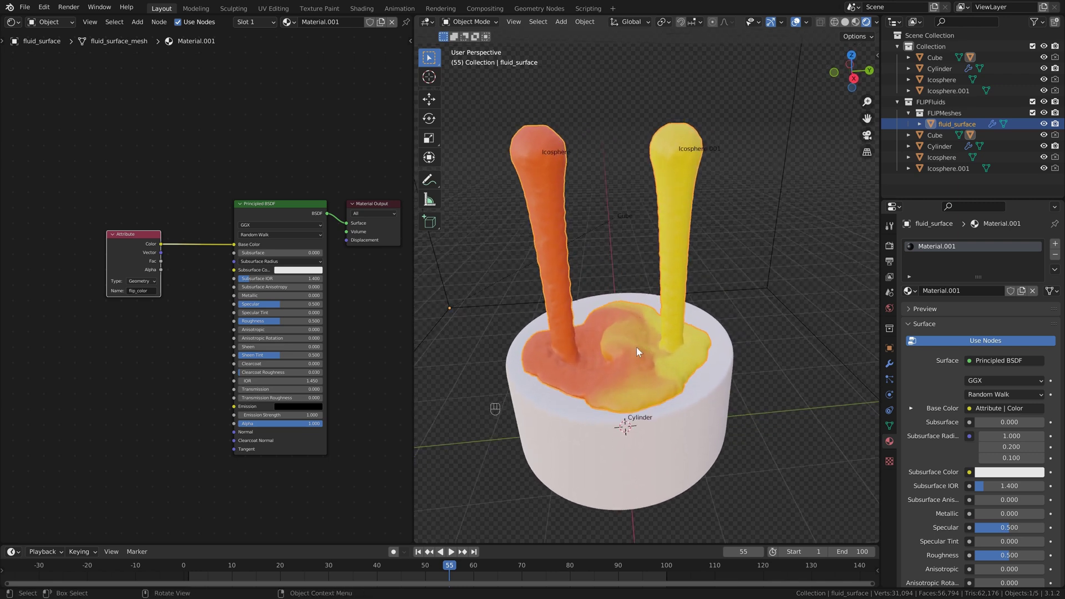
scroll(637, 347, down, 4)
drag(271, 321, 258, 291)
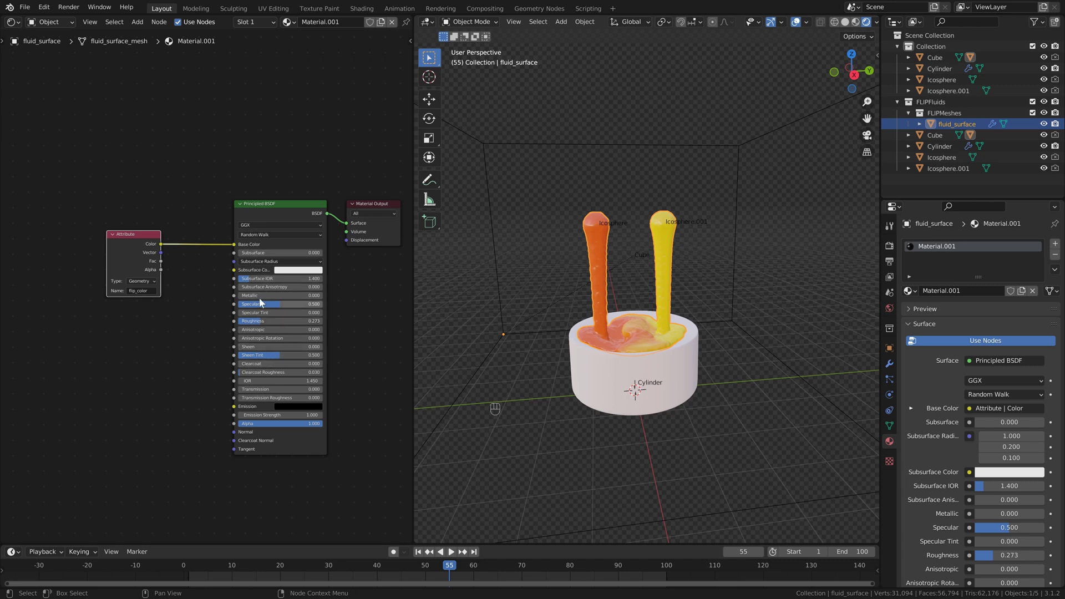
scroll(588, 310, up, 2)
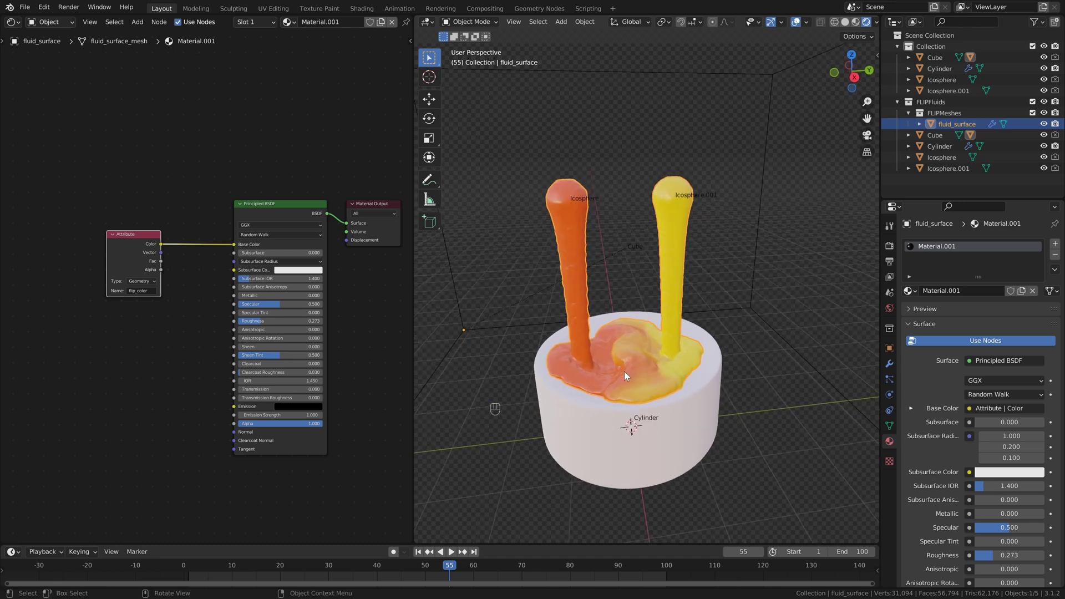
scroll(624, 372, up, 2)
shift+middle_drag(624, 371, 630, 337)
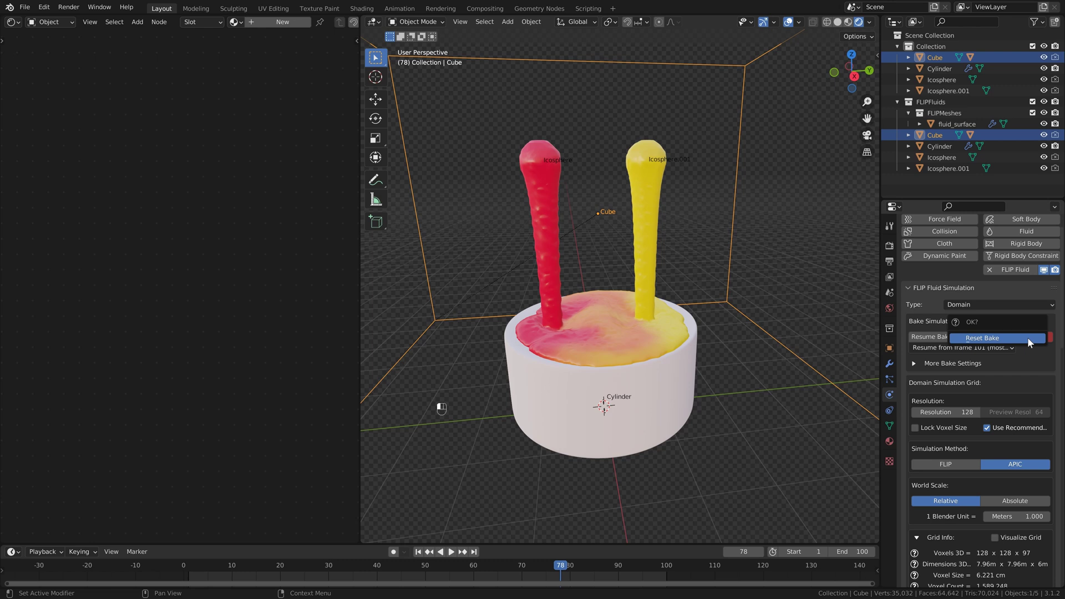
Step: Reset the fluid bake and change the Icosphere inflow's color attribute to orange
click(1026, 337)
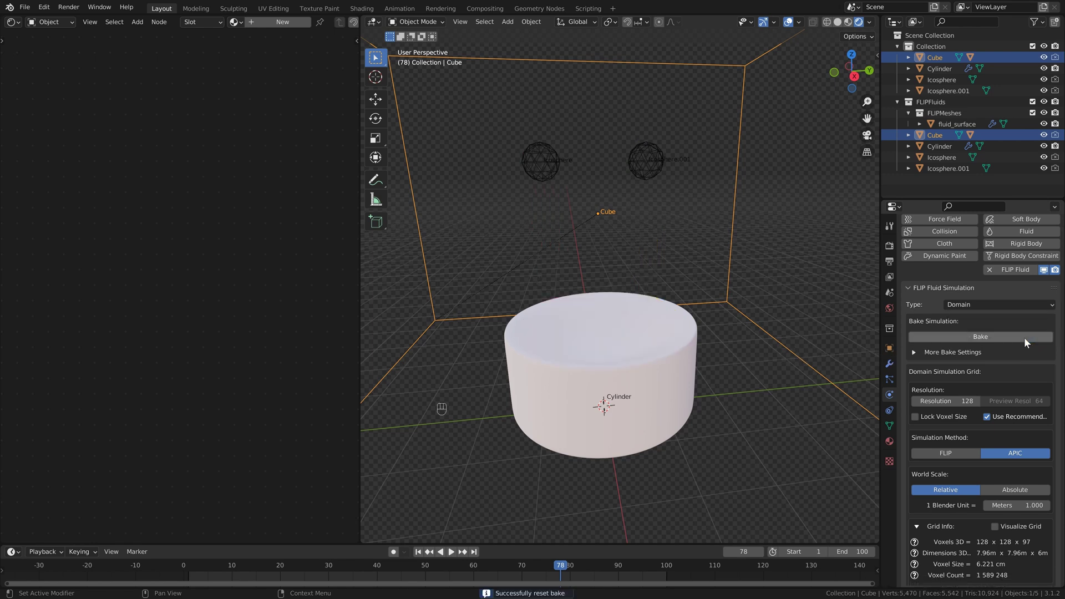
click(546, 162)
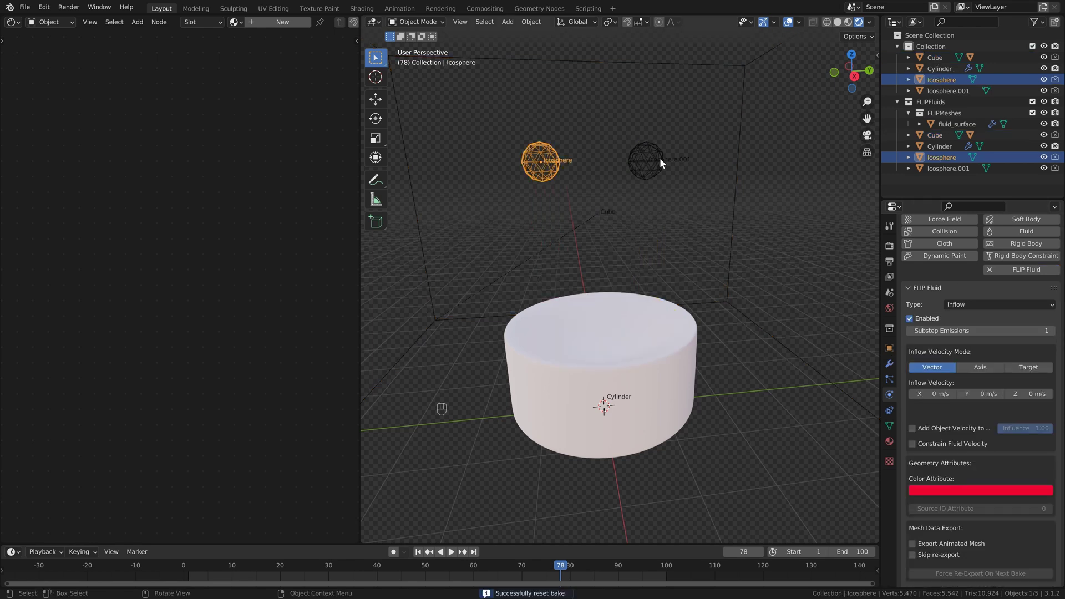
click(986, 491)
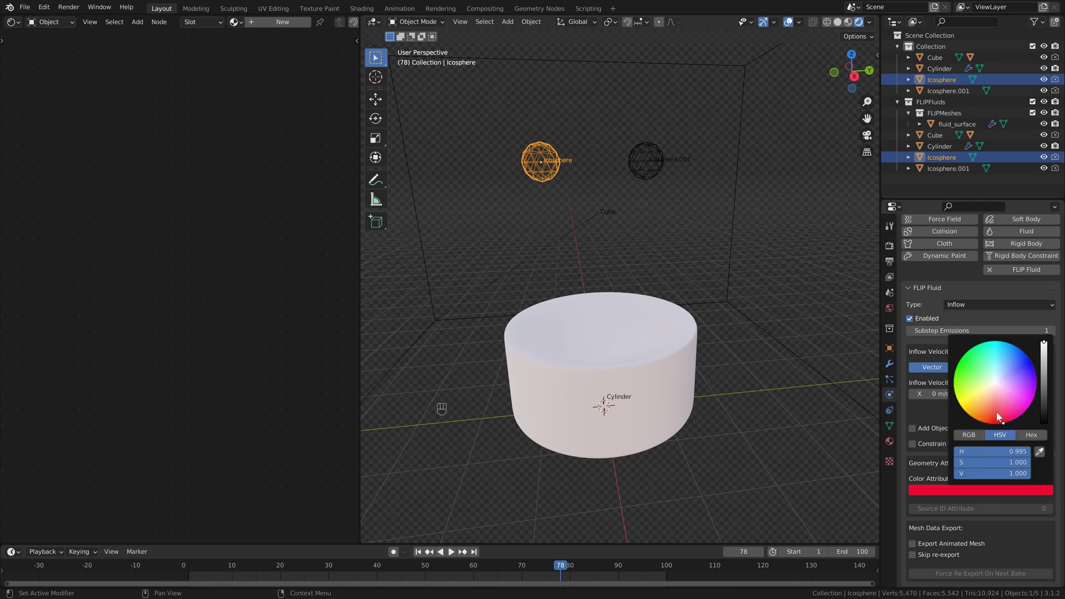
click(985, 421)
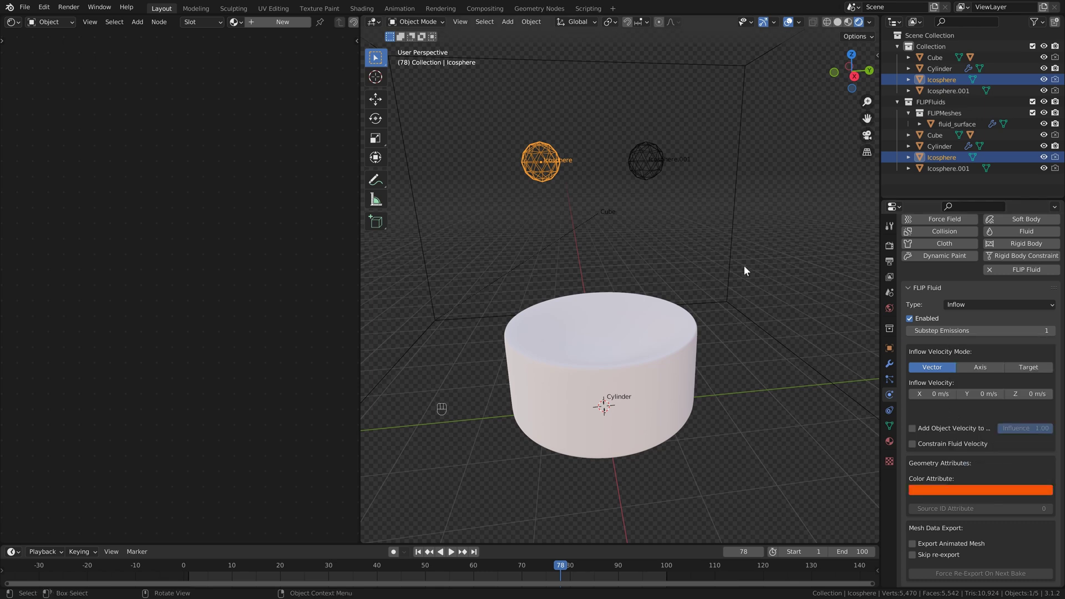
Step: Change the Icosphere.001 inflow's color attribute to a fully saturated bright blue
click(655, 161)
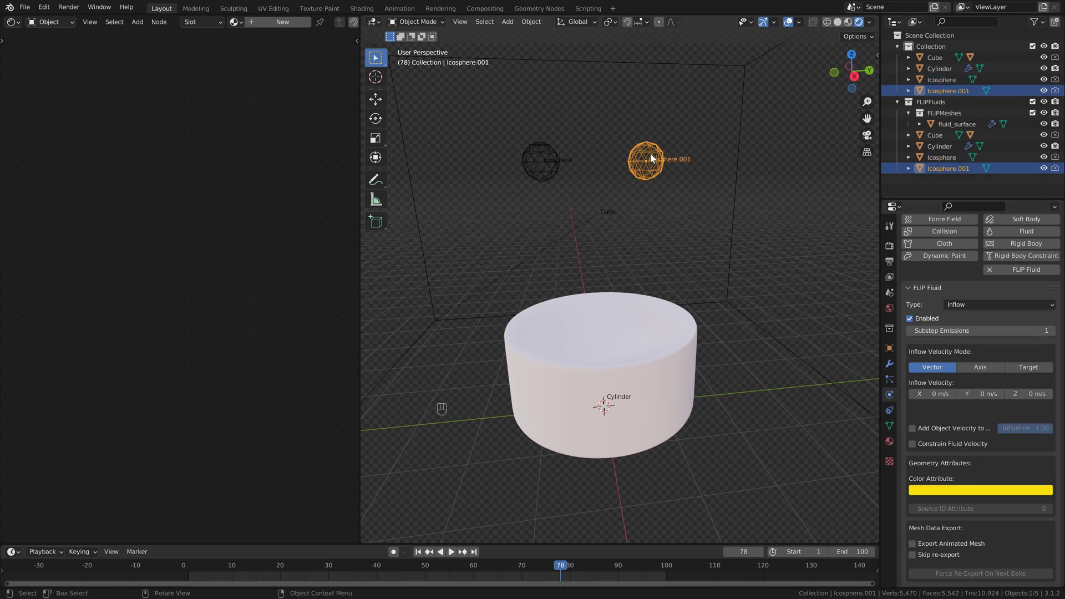
click(992, 490)
click(1013, 351)
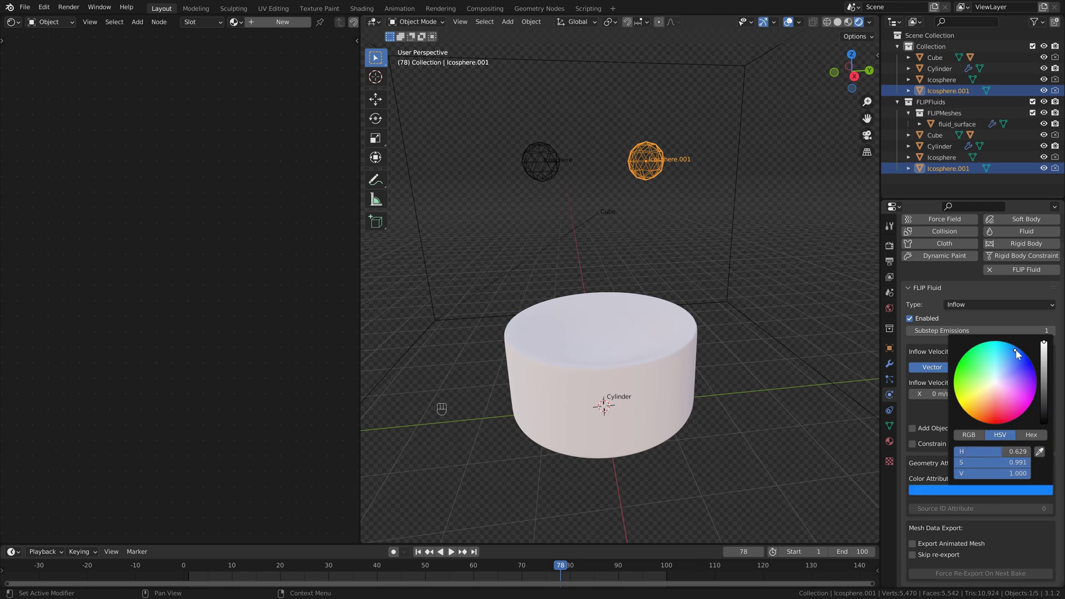
click(1015, 348)
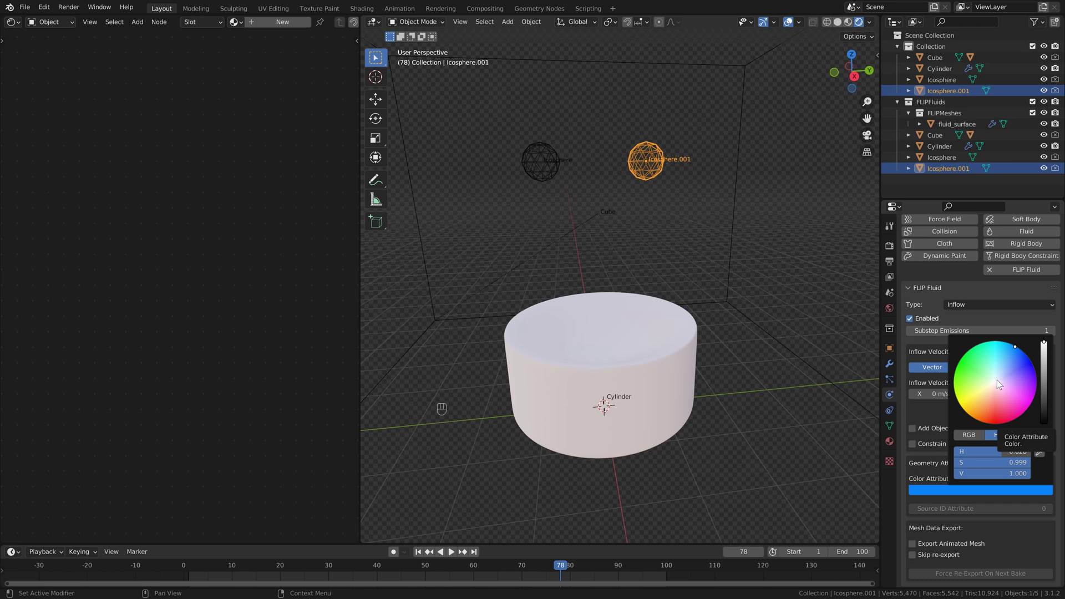
Step: Select the Cube domain, bake the simulation again and play back the mixing fluids
click(721, 298)
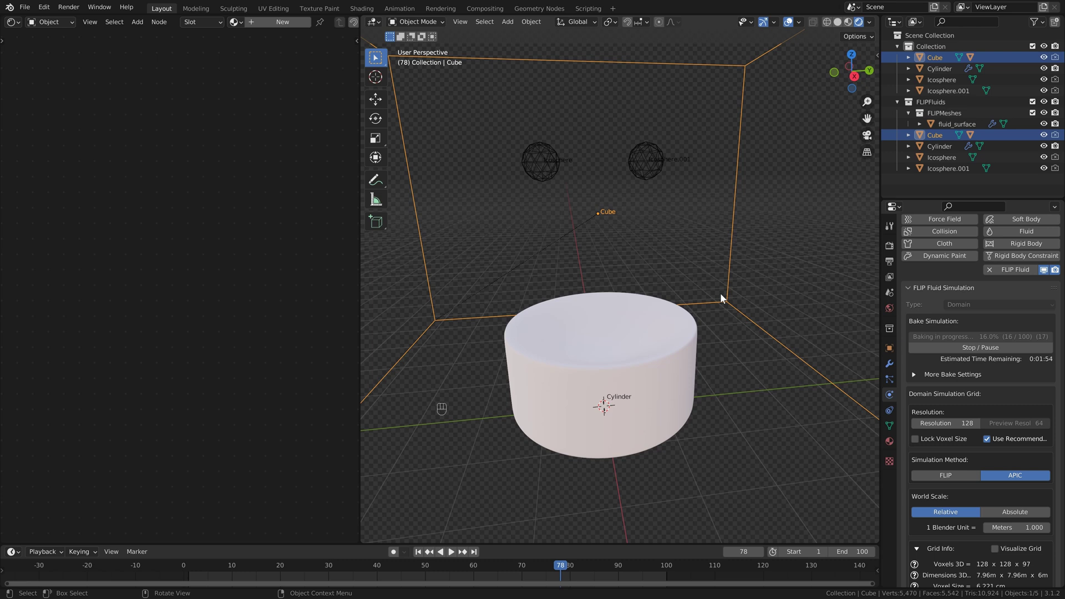
key(space)
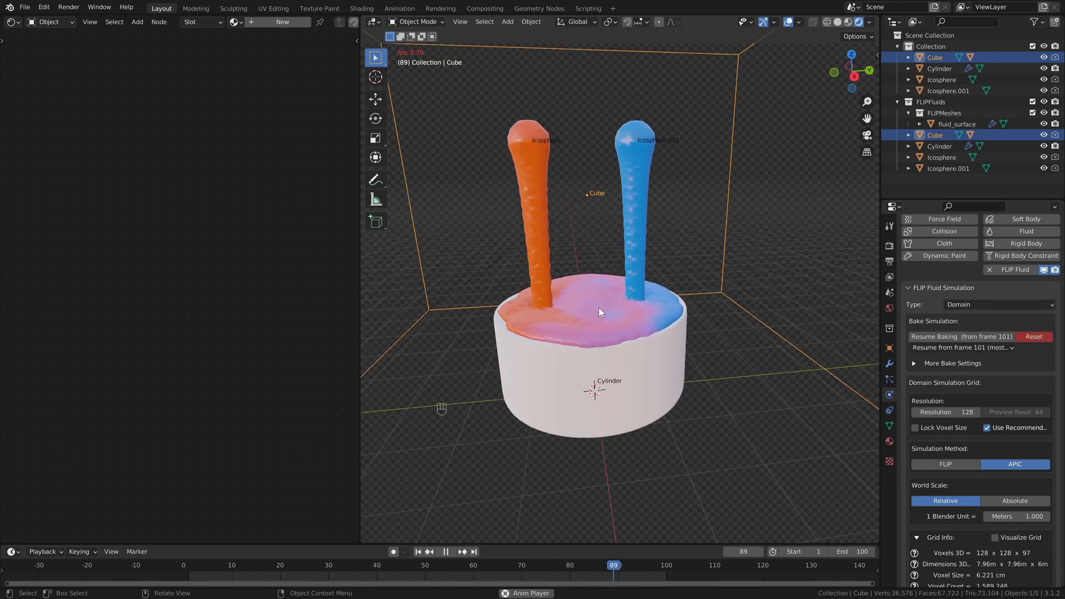
key(space)
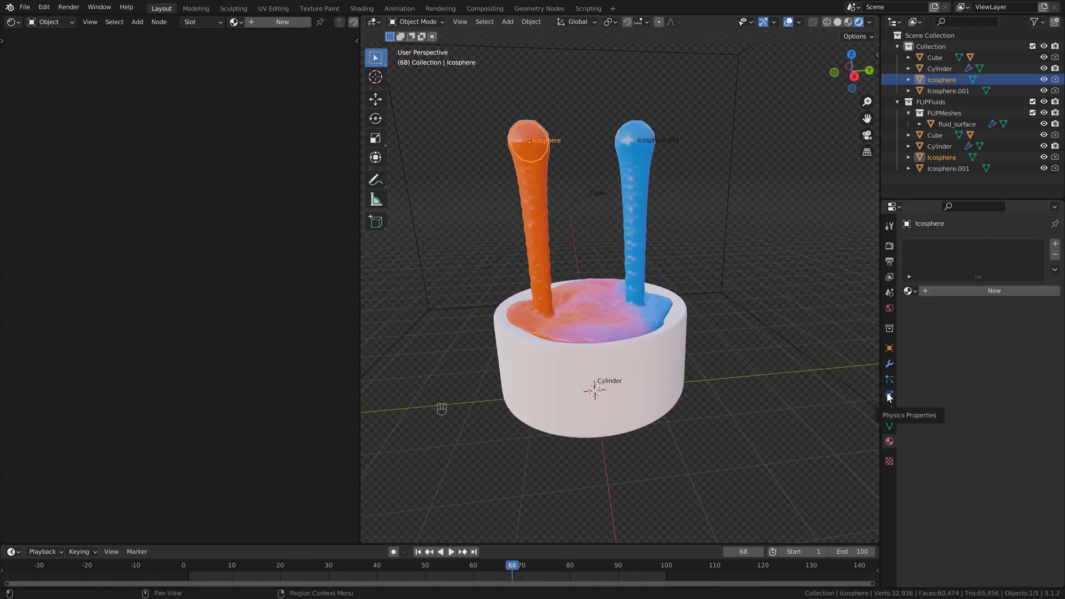
Step: Open the Icosphere inflow's color attribute for editing in its FLIP Fluid physics settings
click(890, 395)
click(1002, 515)
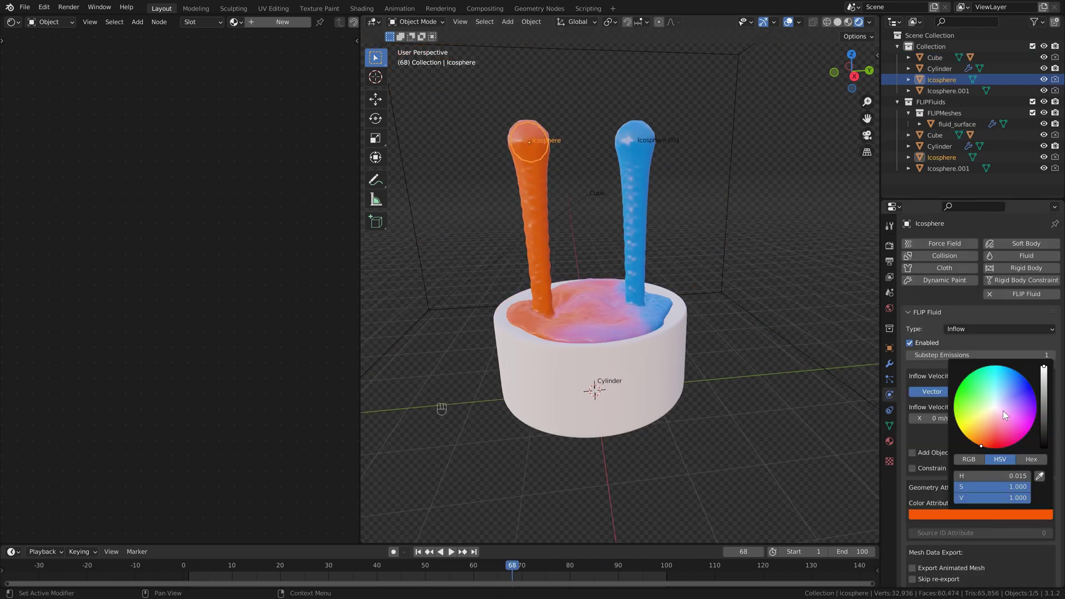